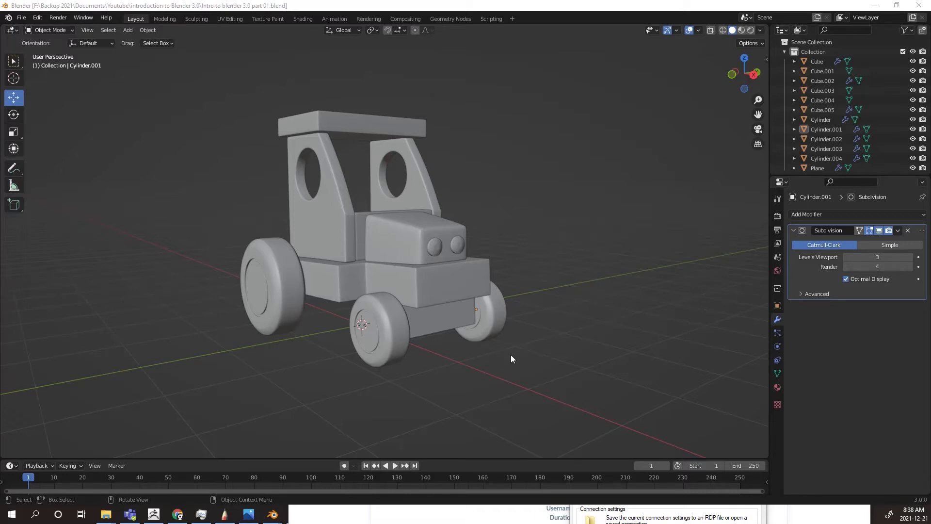
# Switch to the Shading workspace and frame the tractor model for material work
pyautogui.moveTo(519, 371)
pyautogui.mouseDown(button='middle')
pyautogui.moveTo(635, 380)
pyautogui.moveTo(518, 381)
pyautogui.moveTo(509, 371)
pyautogui.moveTo(528, 370)
pyautogui.mouseUp(button='middle')
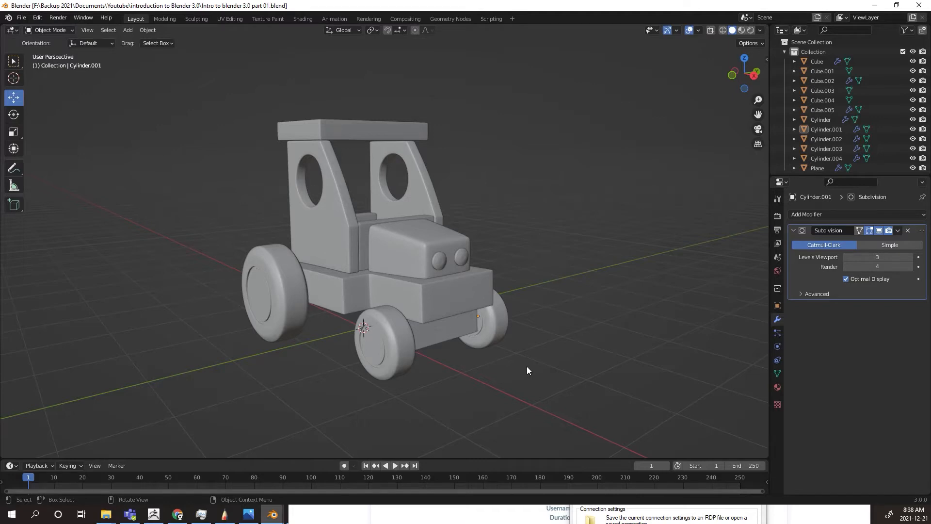
pyautogui.moveTo(526, 366); pyautogui.dragTo(525, 366, button='middle')
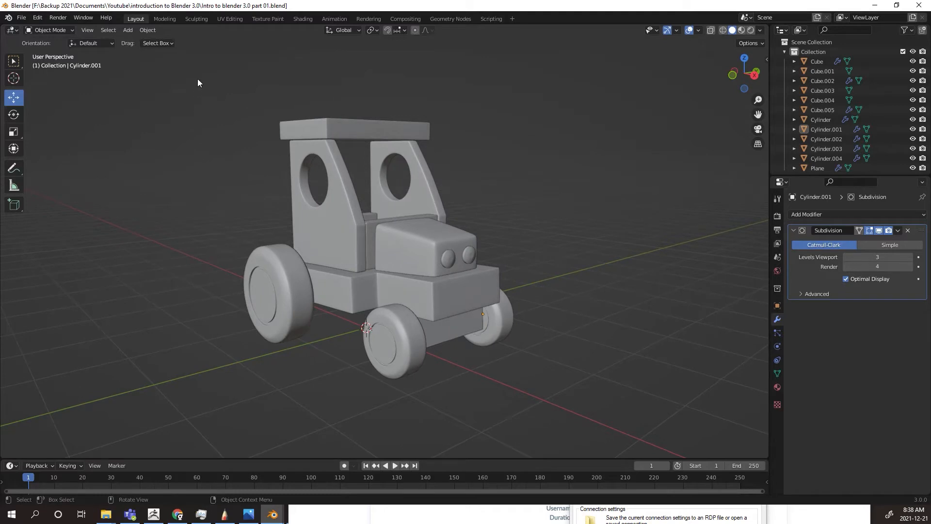
pyautogui.click(303, 19)
pyautogui.moveTo(432, 184); pyautogui.dragTo(453, 166, button='middle')
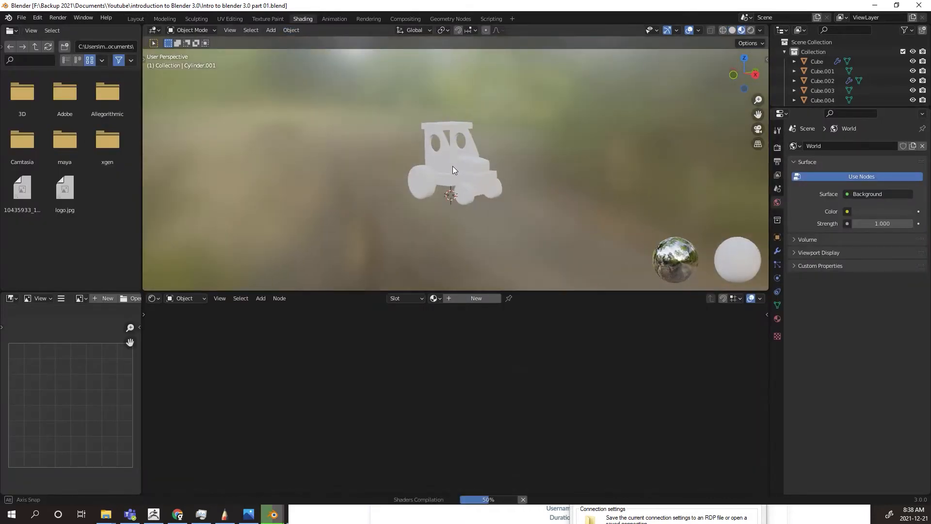
pyautogui.scroll(6, 451, 167)
pyautogui.scroll(-2, 452, 169)
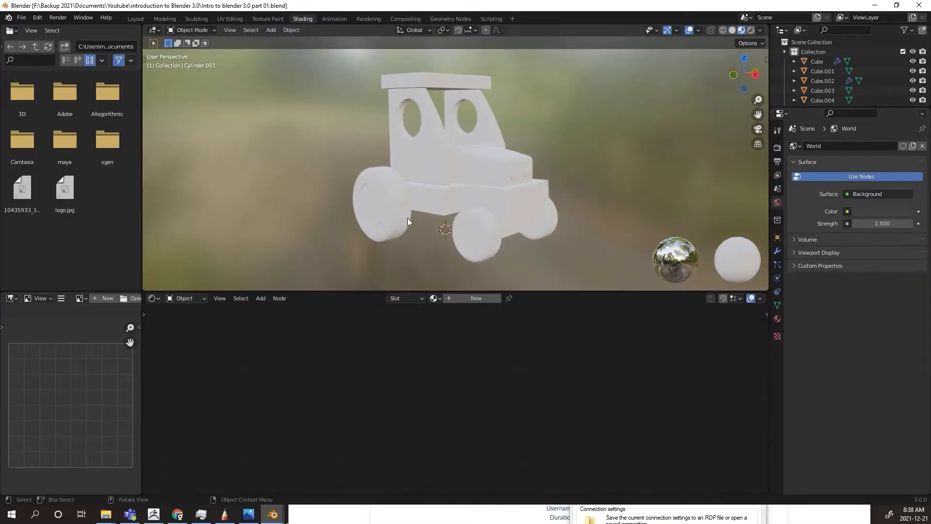
# Create a new material on the tractor's near front wheel
pyautogui.click(487, 244)
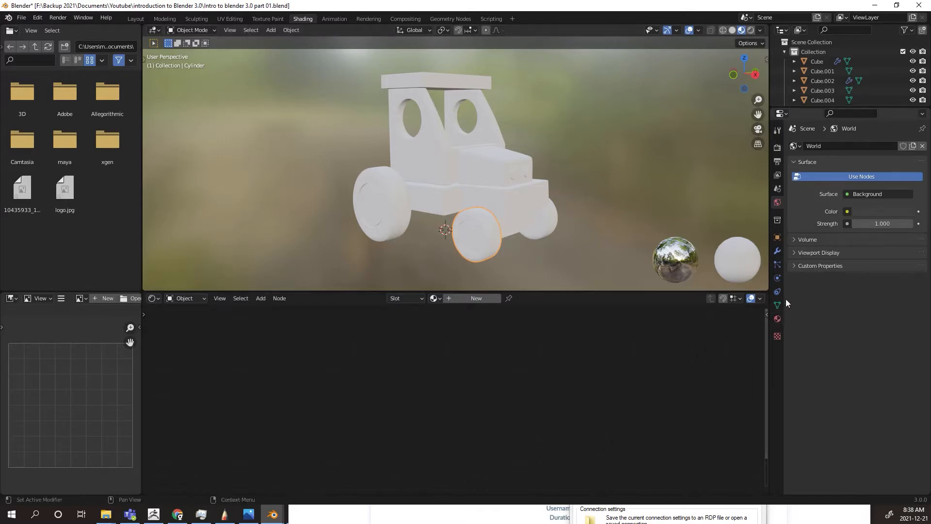
pyautogui.click(778, 318)
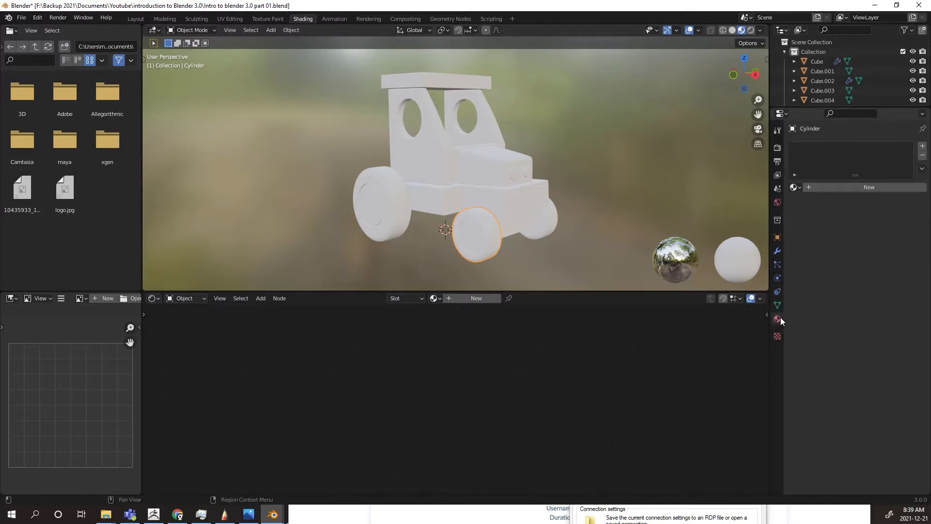
pyautogui.click(841, 187)
pyautogui.moveTo(542, 370); pyautogui.dragTo(683, 394, button='middle')
pyautogui.moveTo(501, 403); pyautogui.dragTo(548, 403, button='middle')
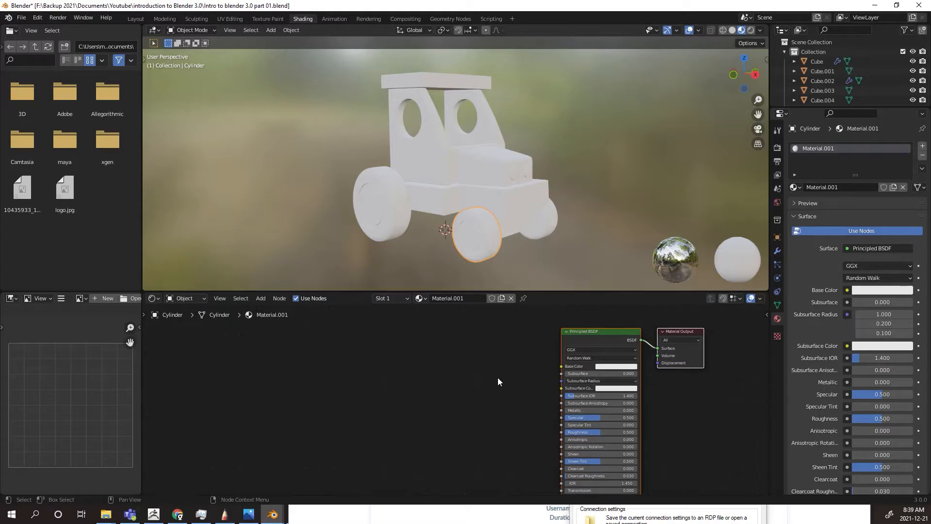
# Add a ColorRamp node to the wheel material and connect its Color output to the Principled BSDF's Base Color
pyautogui.click(483, 365)
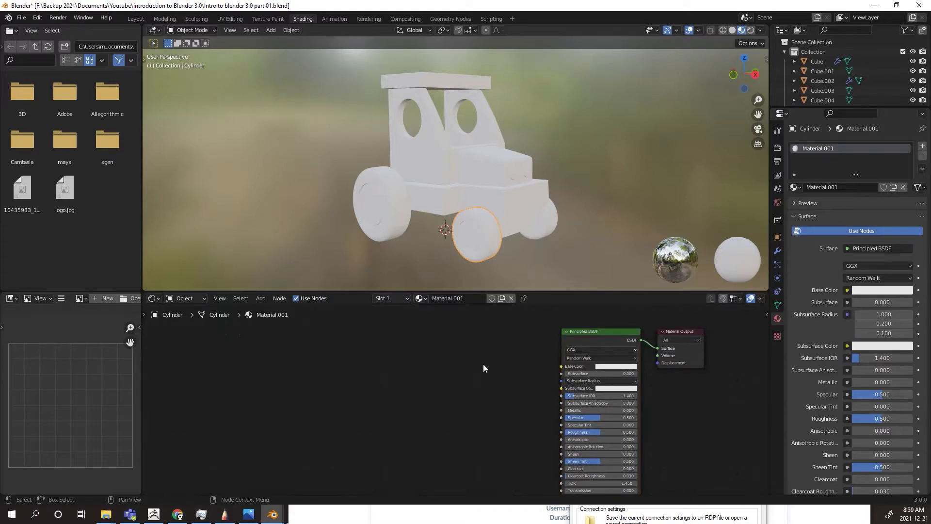
pyautogui.hotkey('shift', 'a')
pyautogui.click(484, 365)
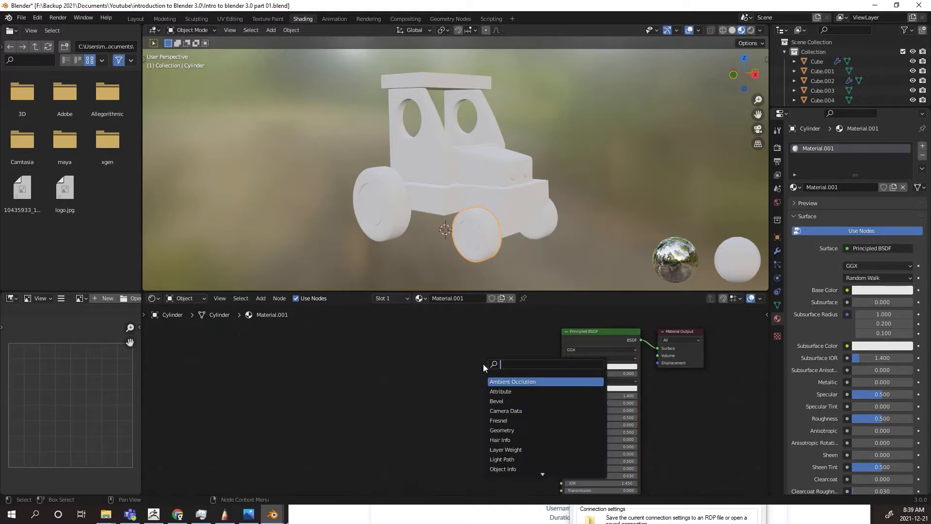
pyautogui.write('col')
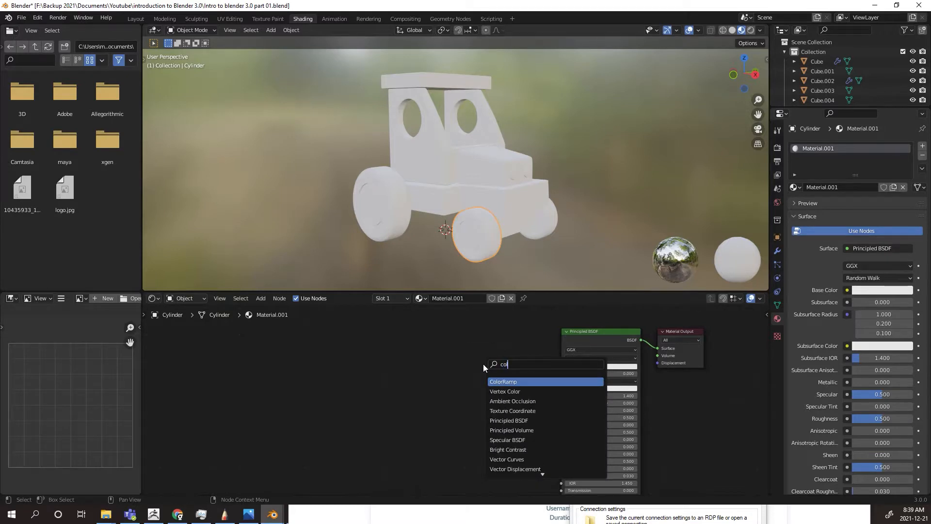
pyautogui.click(514, 381)
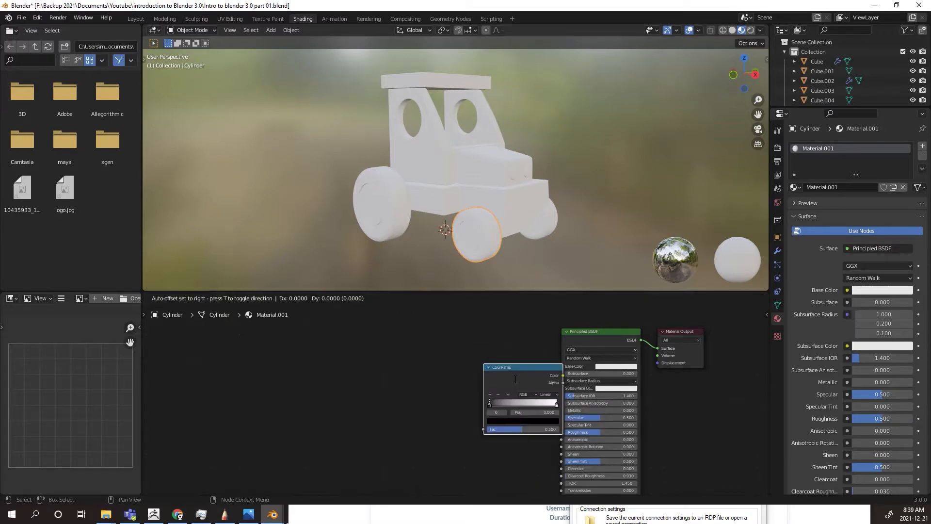
pyautogui.click(492, 358)
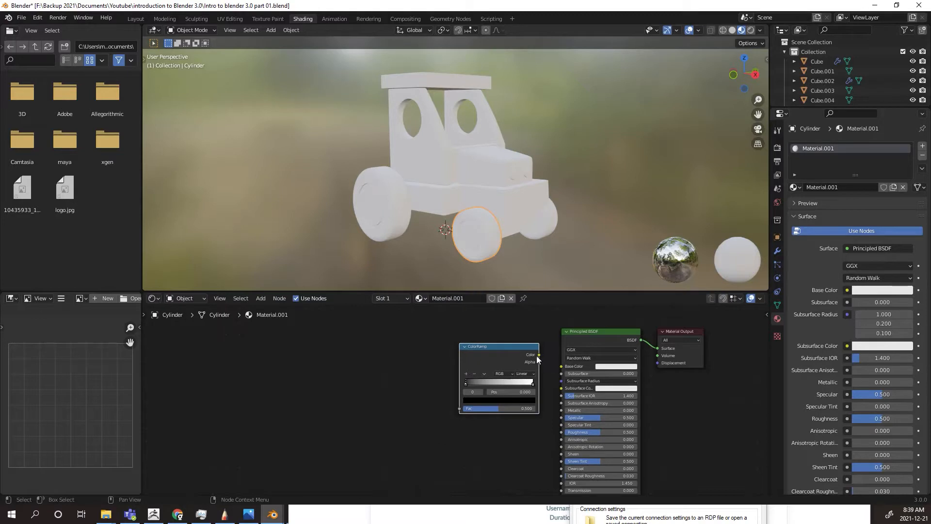
pyautogui.moveTo(537, 357); pyautogui.dragTo(566, 368)
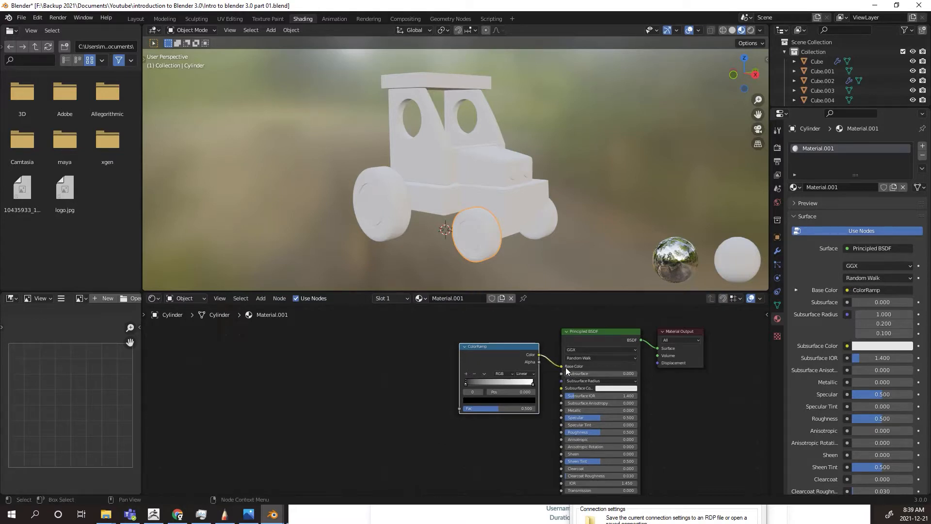
pyautogui.moveTo(481, 349); pyautogui.dragTo(480, 339)
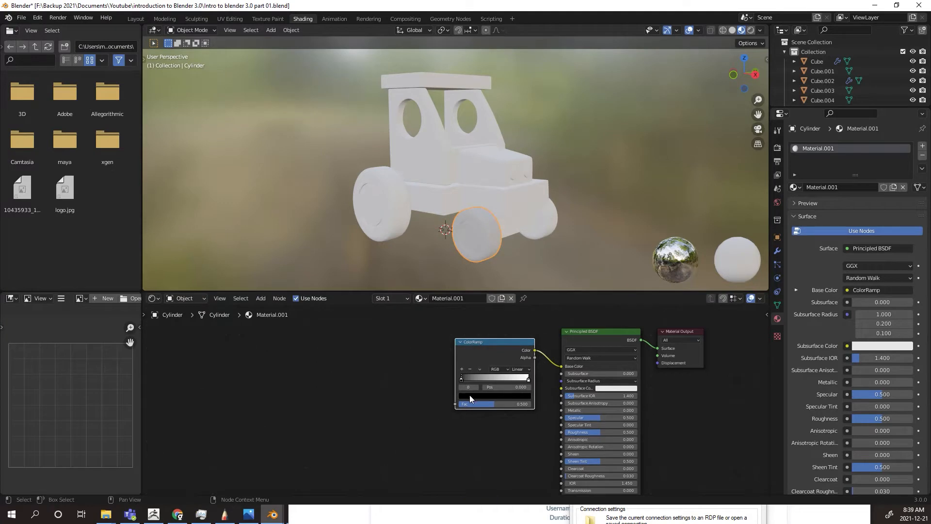
# Set the ColorRamp's first stop to a light beige and sample that colour for the last stop
pyautogui.click(470, 395)
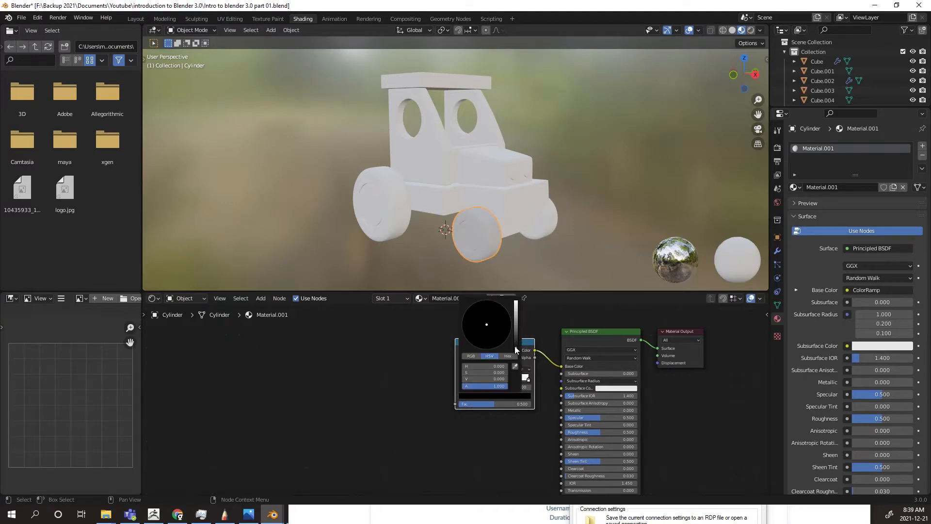
pyautogui.moveTo(515, 348)
pyautogui.mouseDown()
pyautogui.moveTo(515, 309)
pyautogui.moveTo(487, 327)
pyautogui.mouseUp()
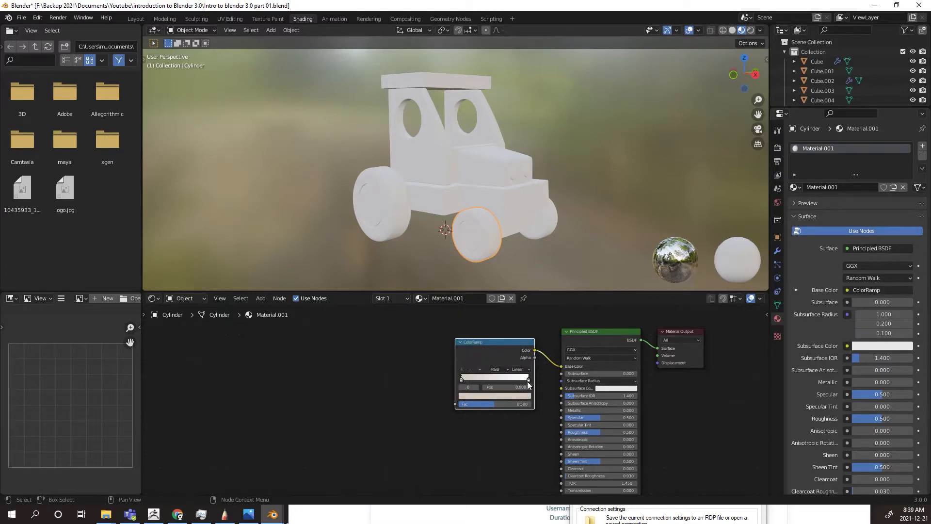
pyautogui.click(529, 381)
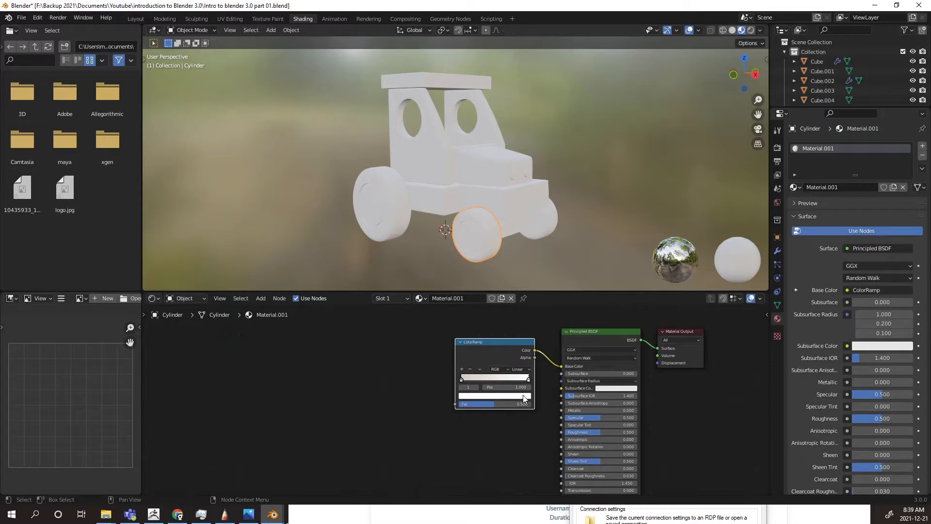
pyautogui.click(524, 396)
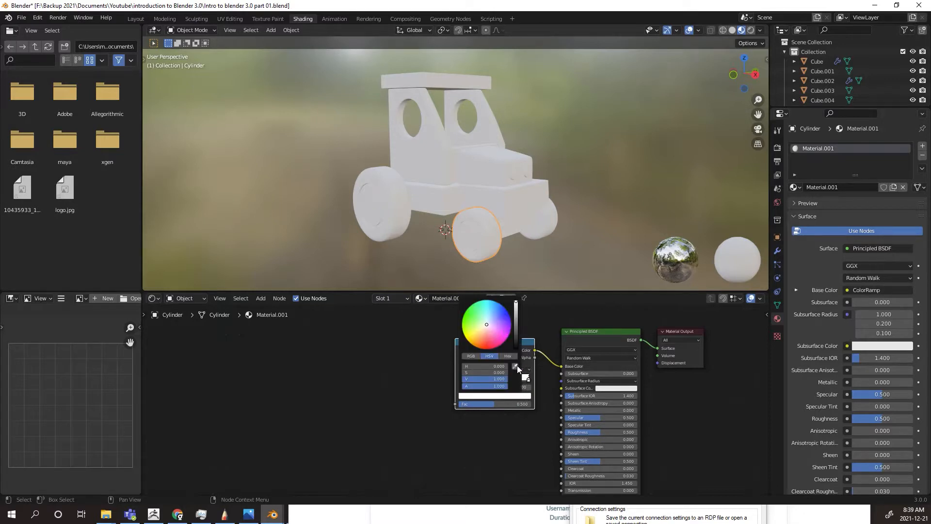
pyautogui.click(515, 367)
pyautogui.click(464, 374)
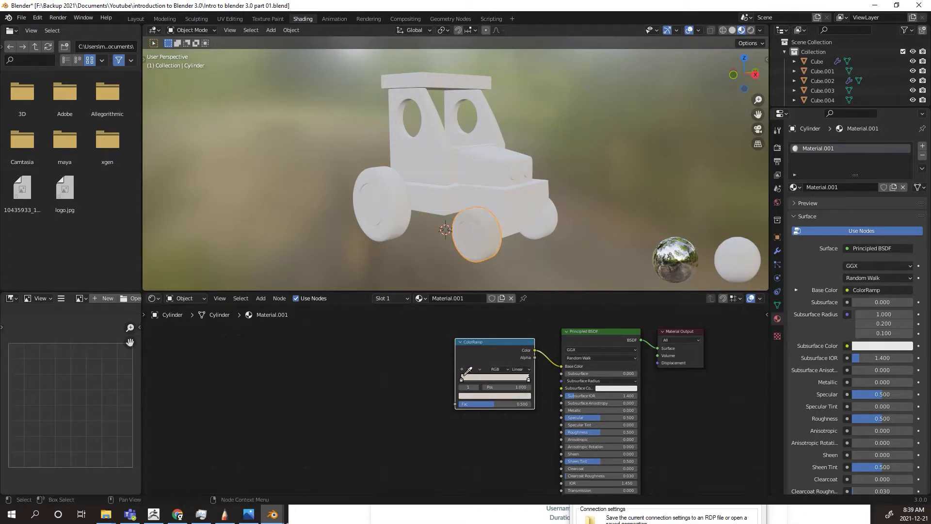
# Darken the ColorRamp's last stop and shift its hue to a muted tan brown
pyautogui.click(521, 397)
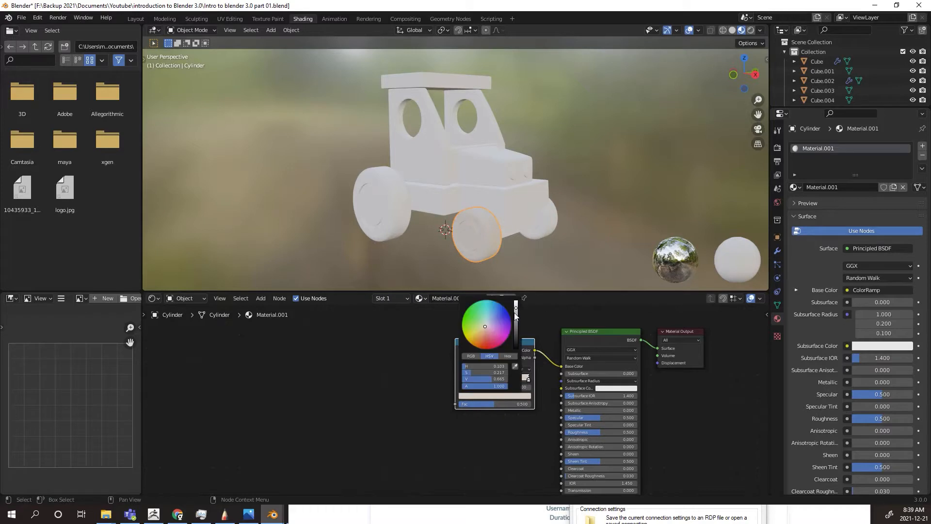
pyautogui.moveTo(515, 315); pyautogui.dragTo(515, 321)
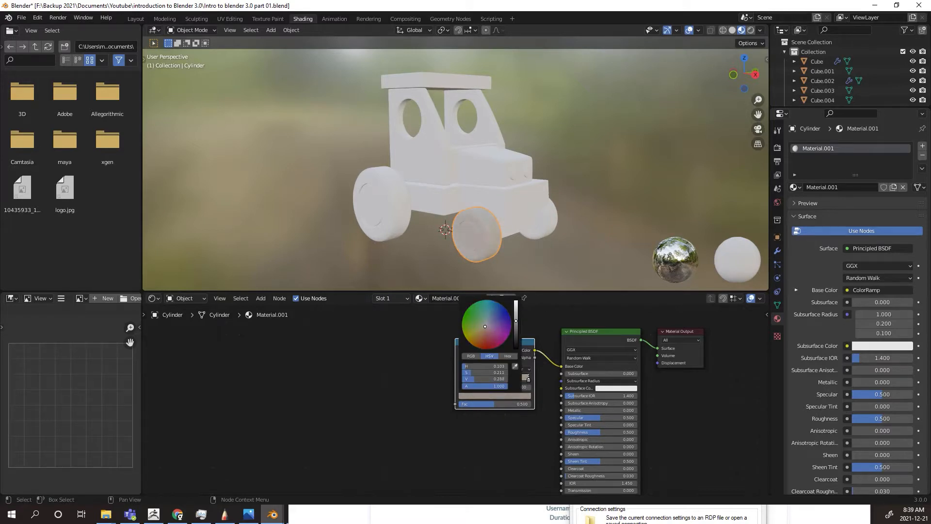
pyautogui.click(483, 332)
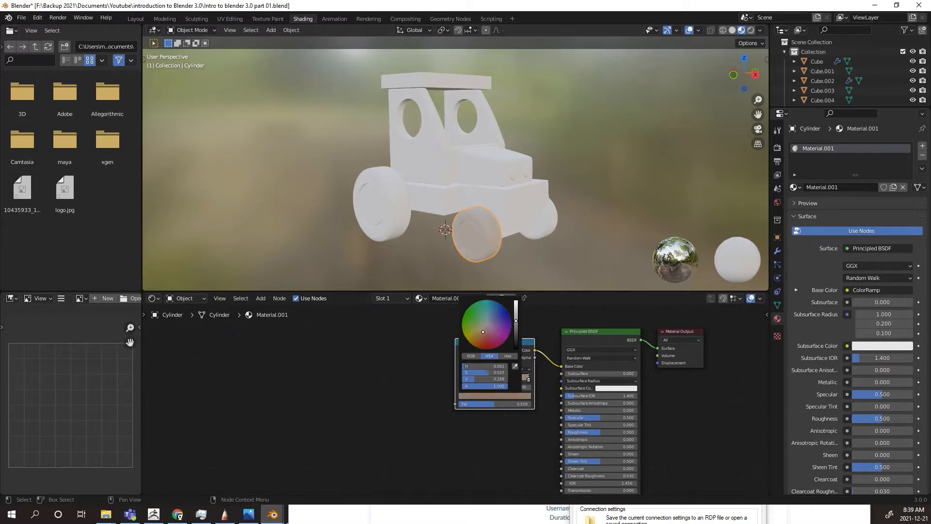
pyautogui.click(463, 318)
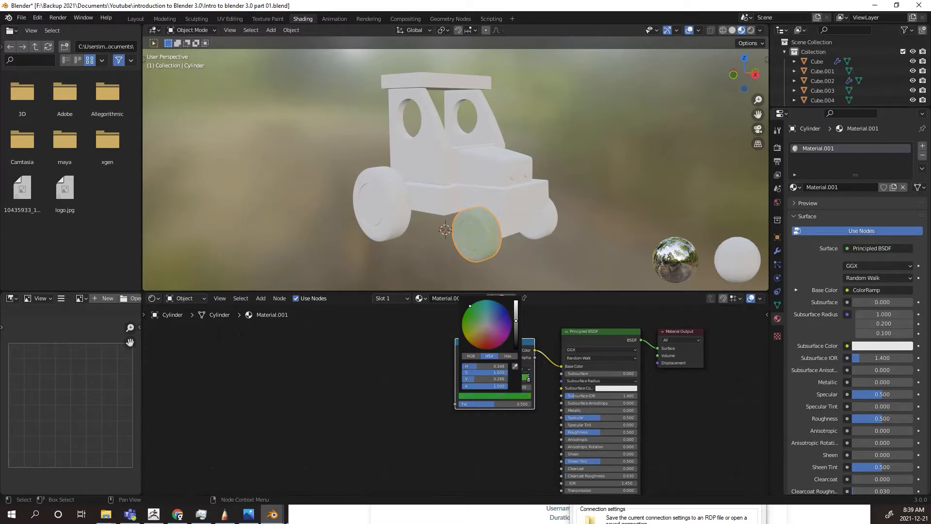
pyautogui.click(478, 333)
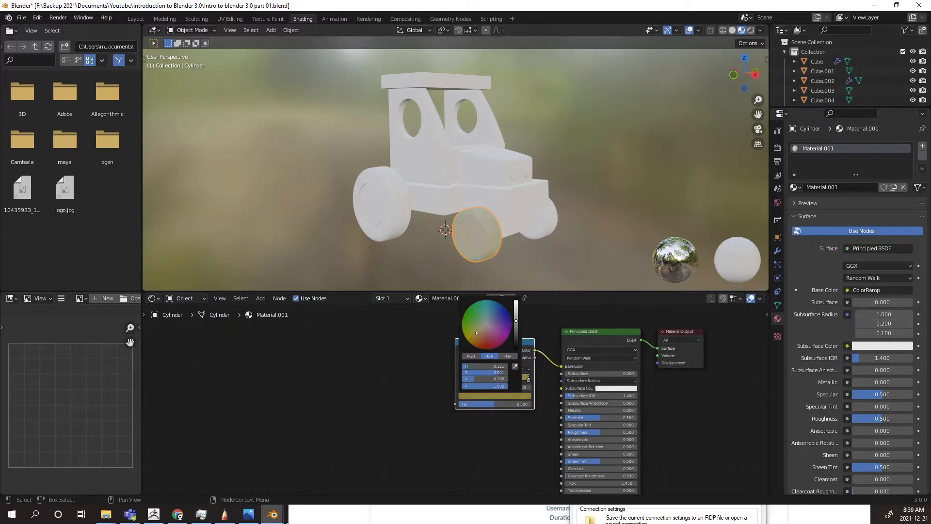
pyautogui.click(481, 330)
pyautogui.click(481, 329)
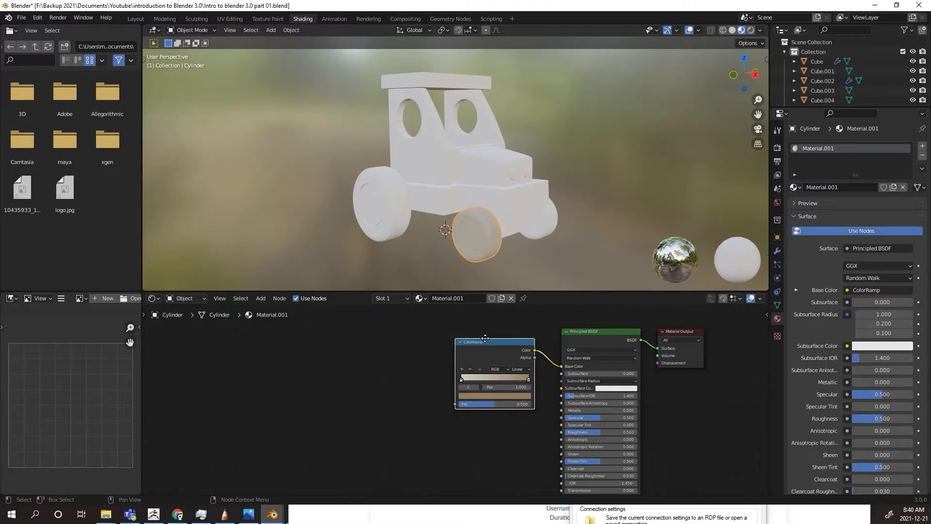
# Add a Noise Texture node before the ColorRamp and connect its Fac output to the ColorRamp's Fac input
pyautogui.moveTo(479, 339); pyautogui.dragTo(483, 331)
pyautogui.click(406, 364)
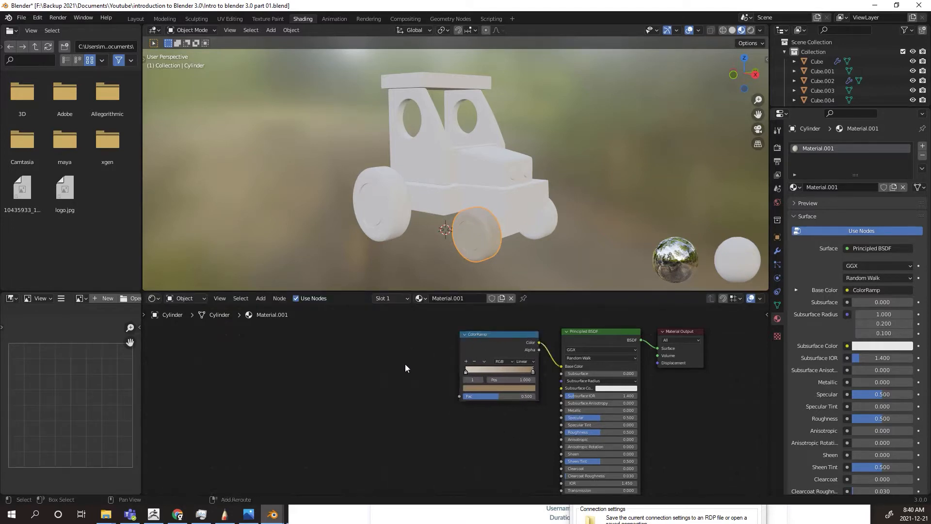
pyautogui.hotkey('shift', 'a')
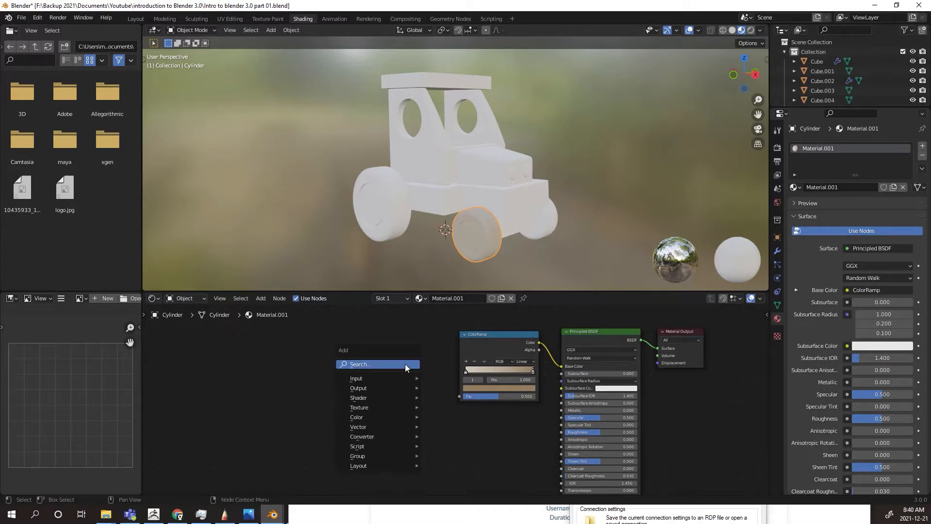
pyautogui.click(406, 364)
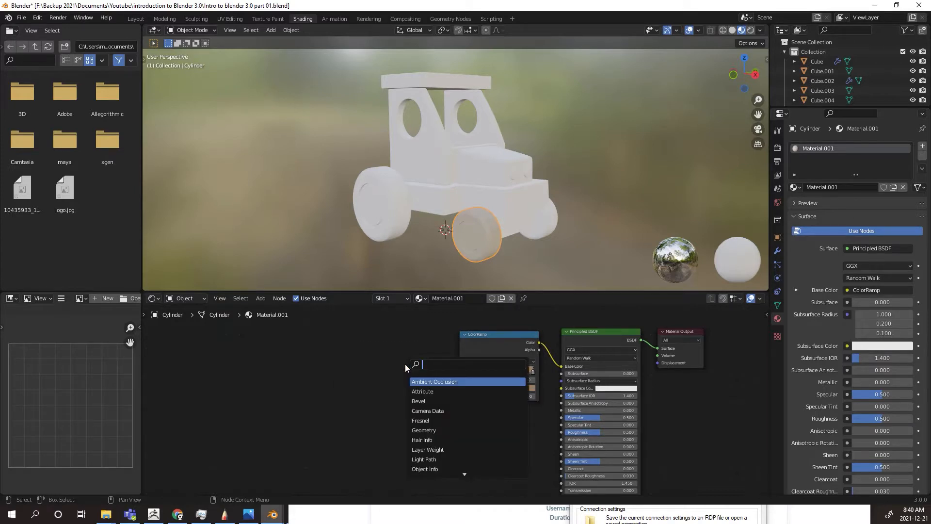
pyautogui.write('No')
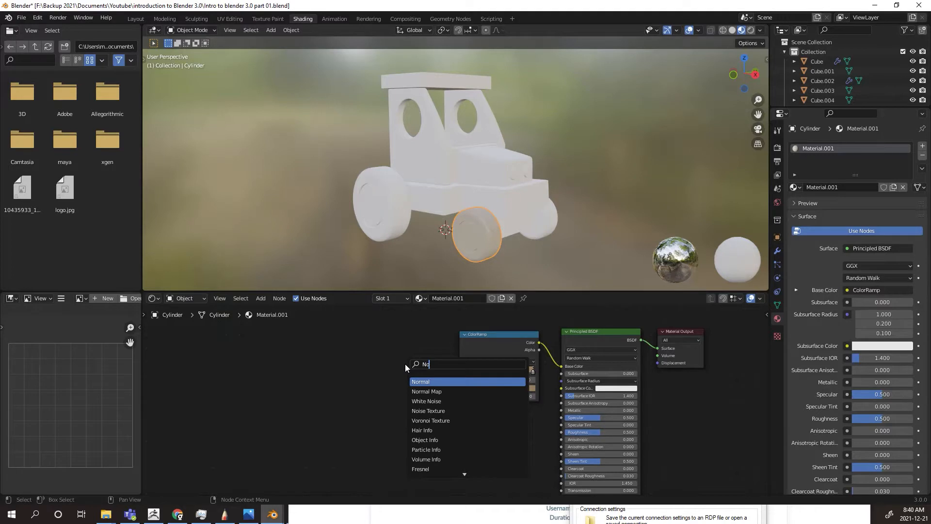
pyautogui.write('ise')
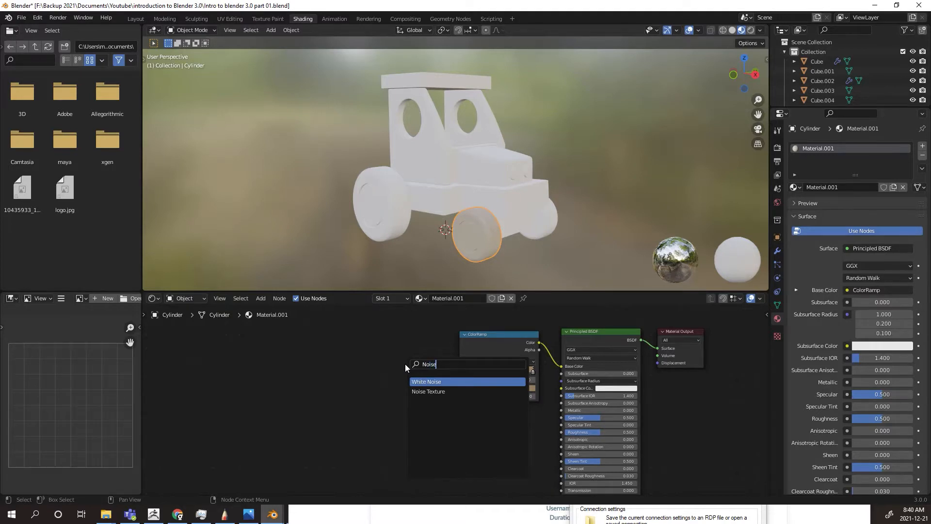
pyautogui.press('Down')
pyautogui.press('Return')
pyautogui.click(408, 366)
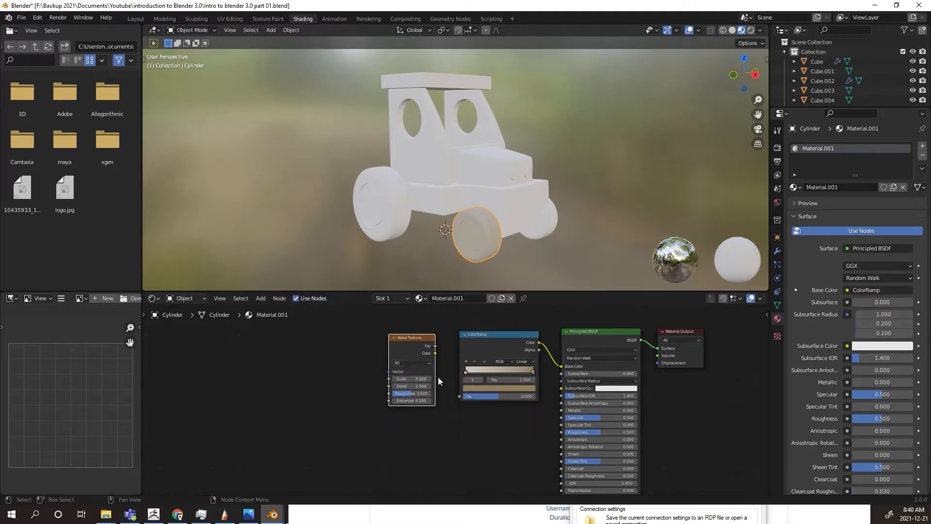
pyautogui.moveTo(435, 345); pyautogui.dragTo(439, 348)
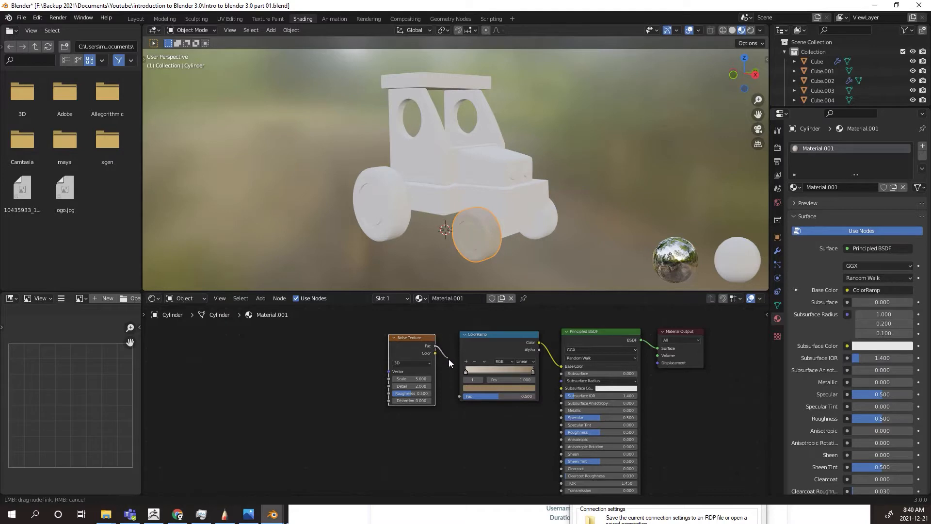
pyautogui.moveTo(449, 379); pyautogui.dragTo(460, 398)
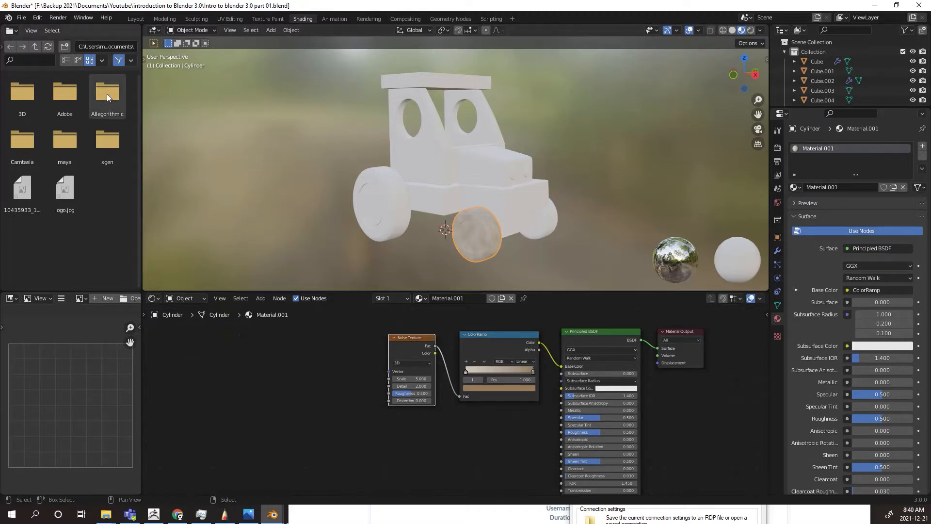
# Look up Node Wrangler in the add-on preferences to check that it is enabled, and close the preferences
pyautogui.click(38, 18)
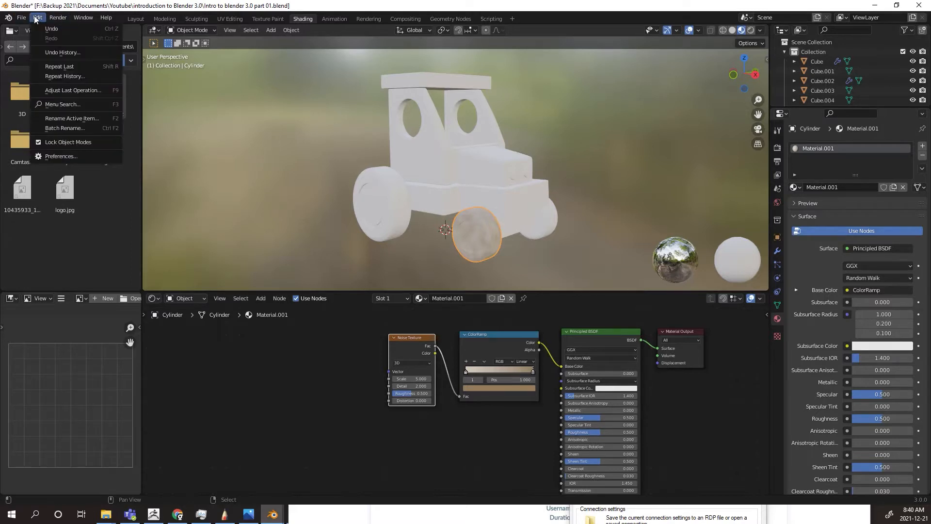
pyautogui.click(70, 157)
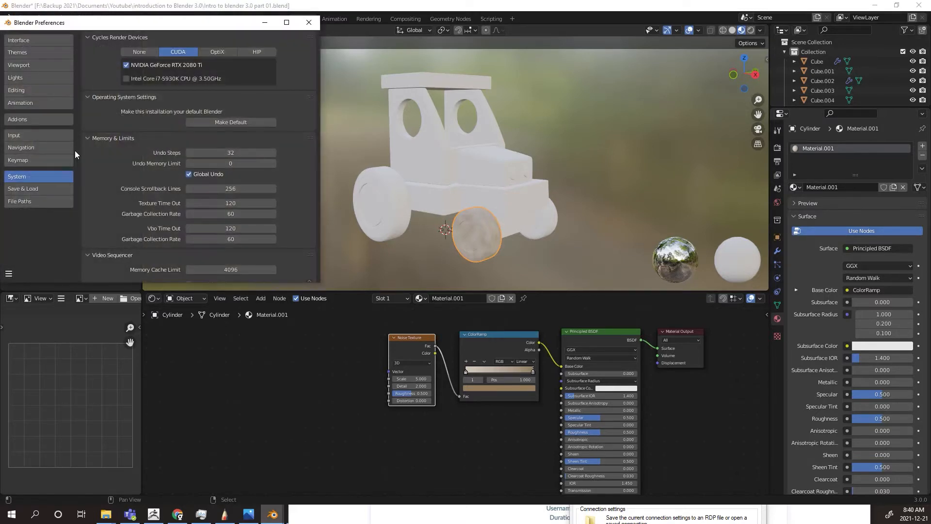
pyautogui.click(21, 121)
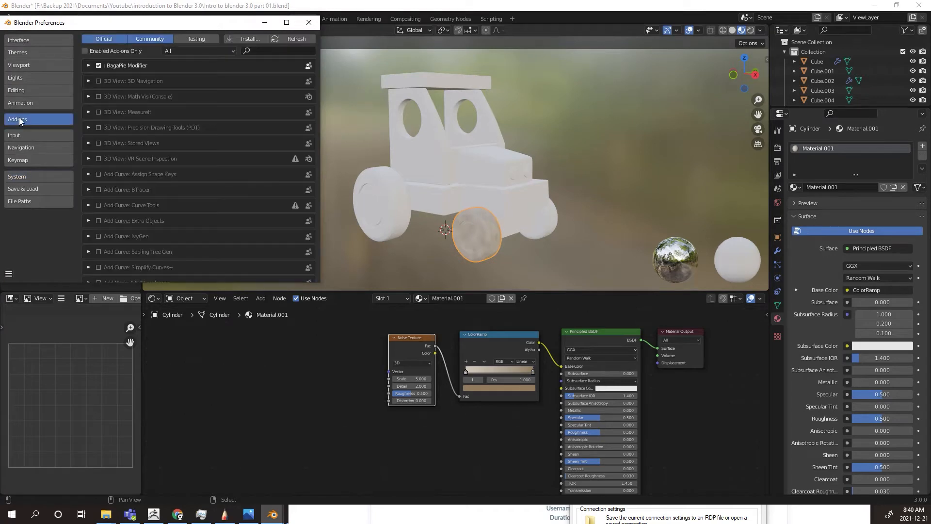
pyautogui.click(273, 52)
pyautogui.write('node w')
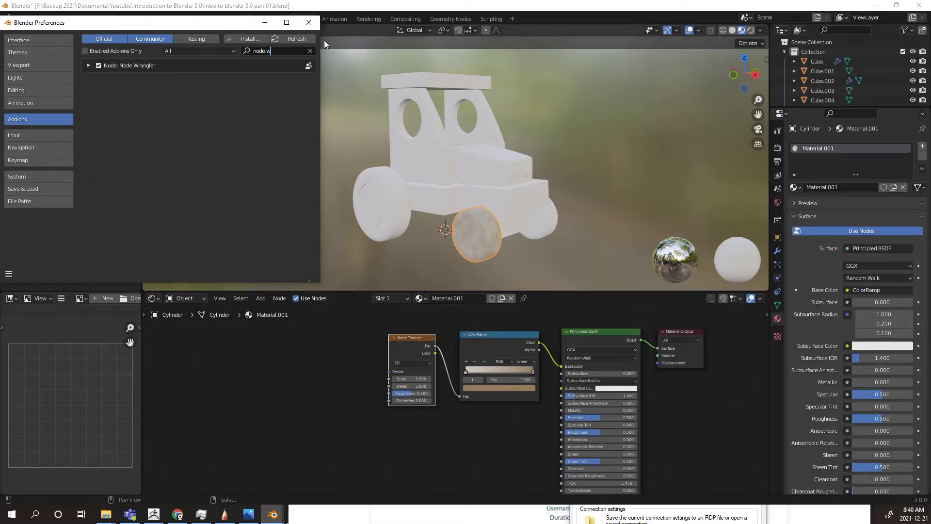
pyautogui.click(309, 23)
# Add connected Texture Coordinate and Mapping nodes before the Noise Texture using Node Wrangler
pyautogui.click(360, 371)
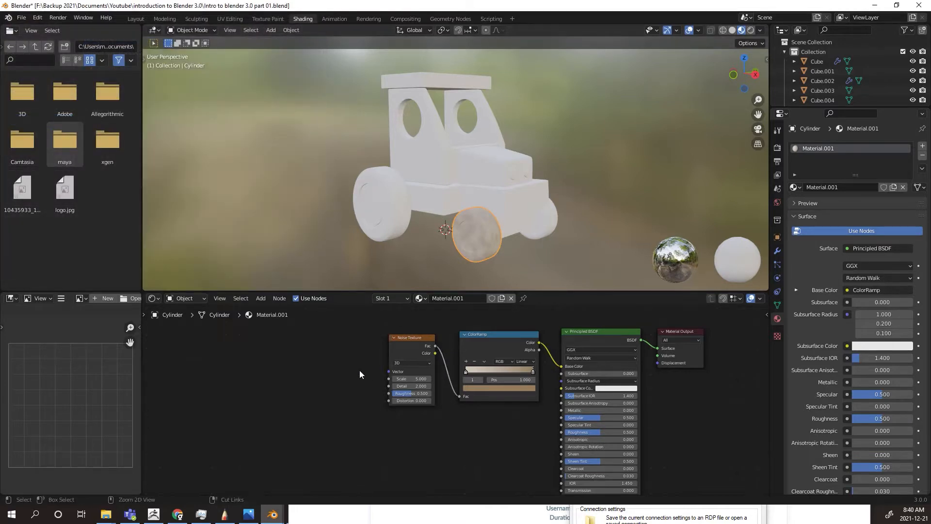
pyautogui.click(417, 342)
pyautogui.hotkey('ctrl', 't')
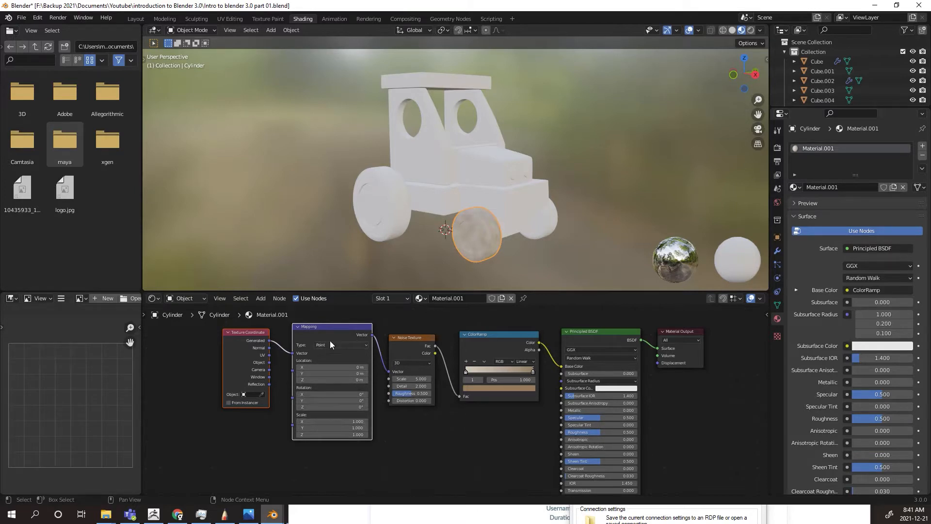
pyautogui.moveTo(343, 330); pyautogui.dragTo(340, 328)
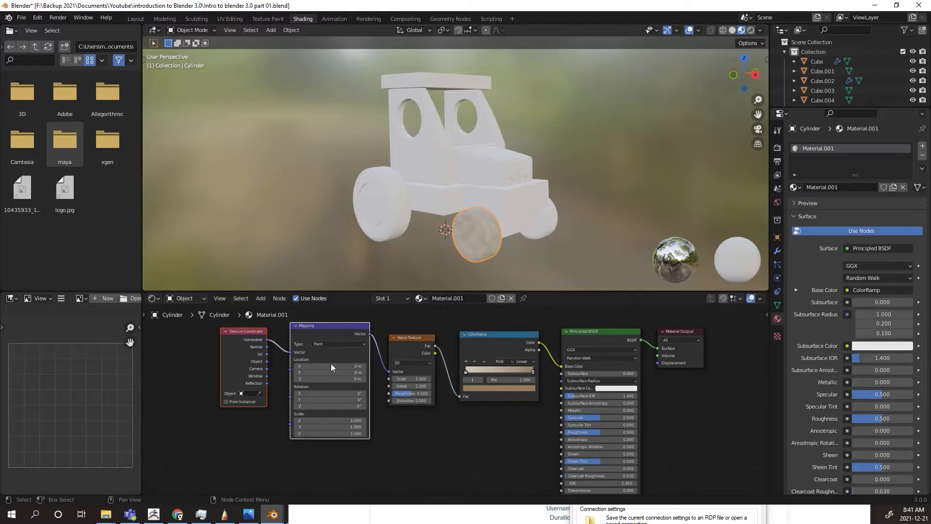
# Set the Mapping node's rotation to -12° on Y and -2° on Z
pyautogui.click(336, 401)
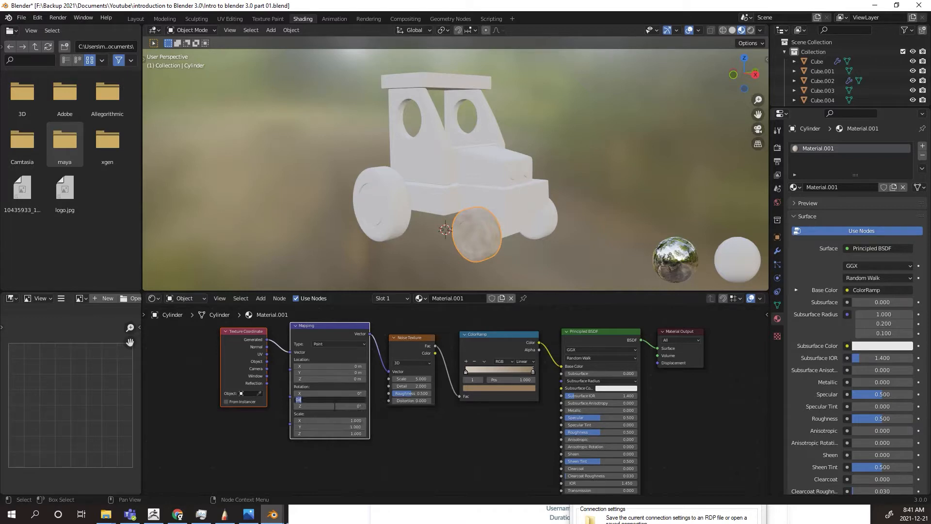
pyautogui.write('-12')
pyautogui.press('Return')
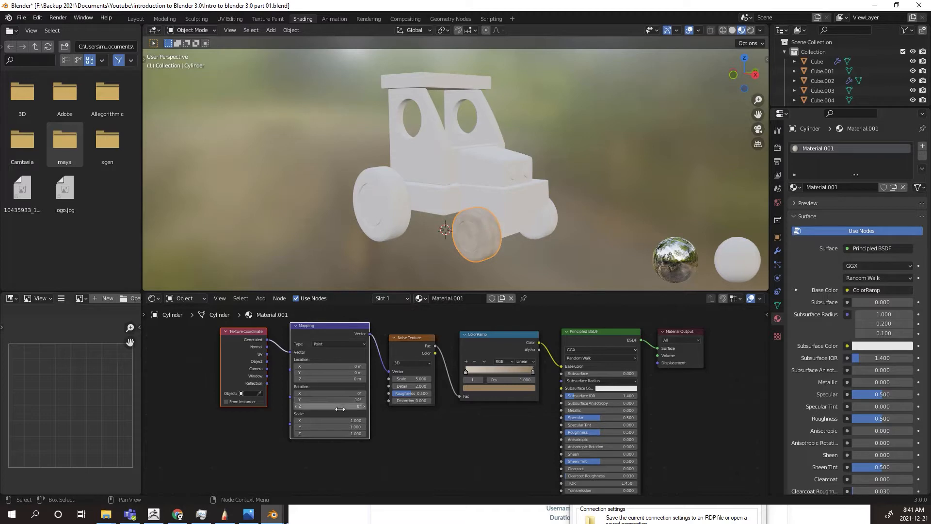
pyautogui.click(340, 408)
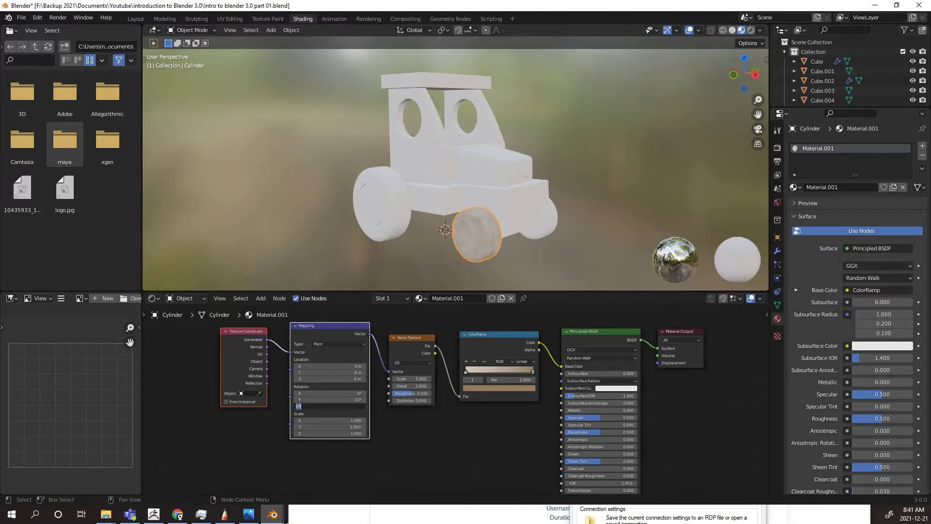
pyautogui.click(340, 410)
pyautogui.press('Return')
pyautogui.press('-')
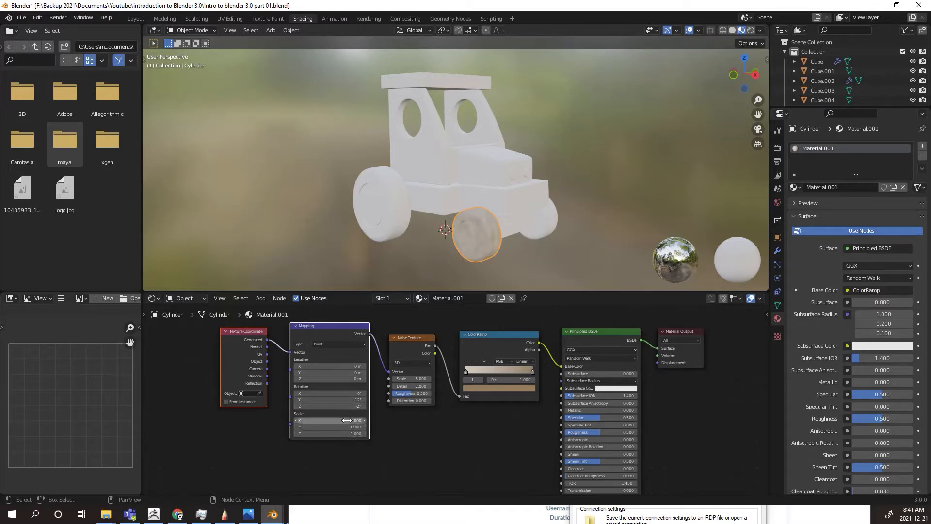
# Set the Mapping node's scale to -0.3 on X and 2.7 on Z
pyautogui.scroll(3, 441, 239)
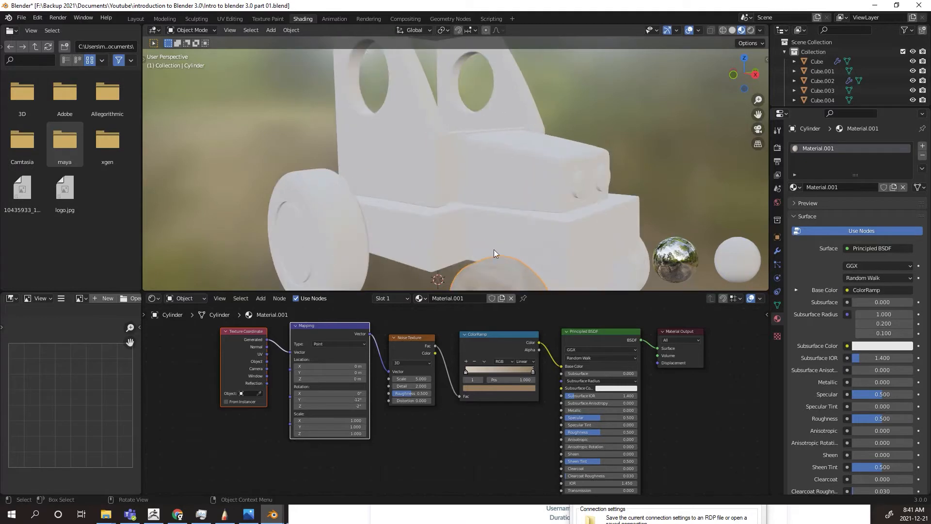
pyautogui.keyDown('shift'); pyautogui.moveTo(478, 255); pyautogui.dragTo(436, 221, button='middle'); pyautogui.keyUp('shift')
pyautogui.scroll(3, 452, 172)
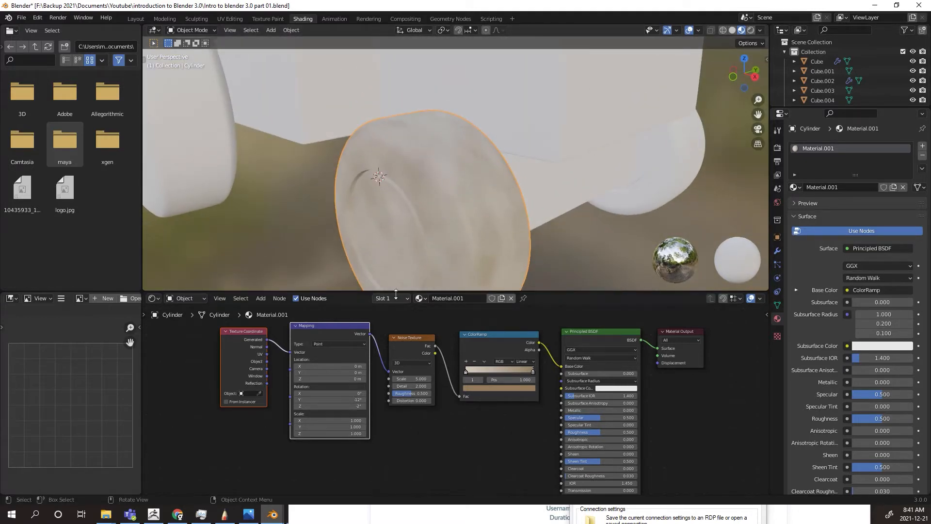
pyautogui.click(348, 419)
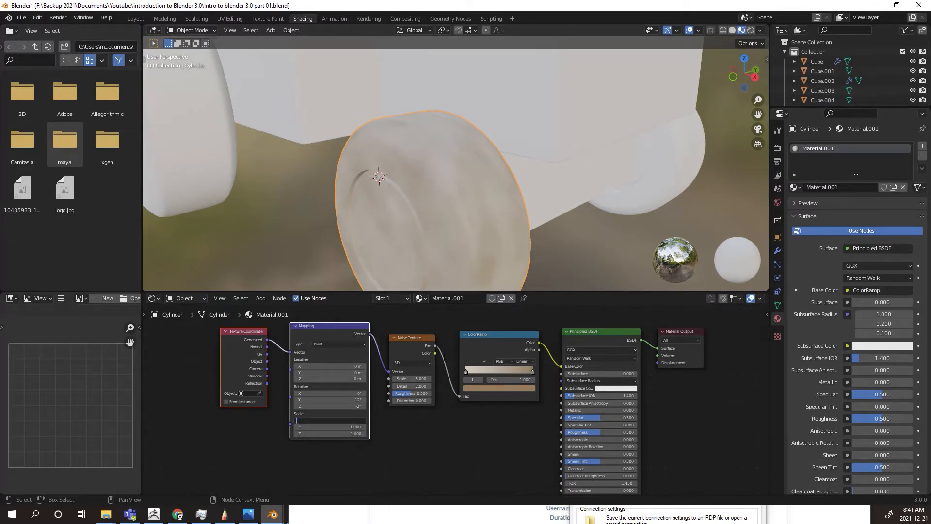
pyautogui.write('-0.3')
pyautogui.press('Return')
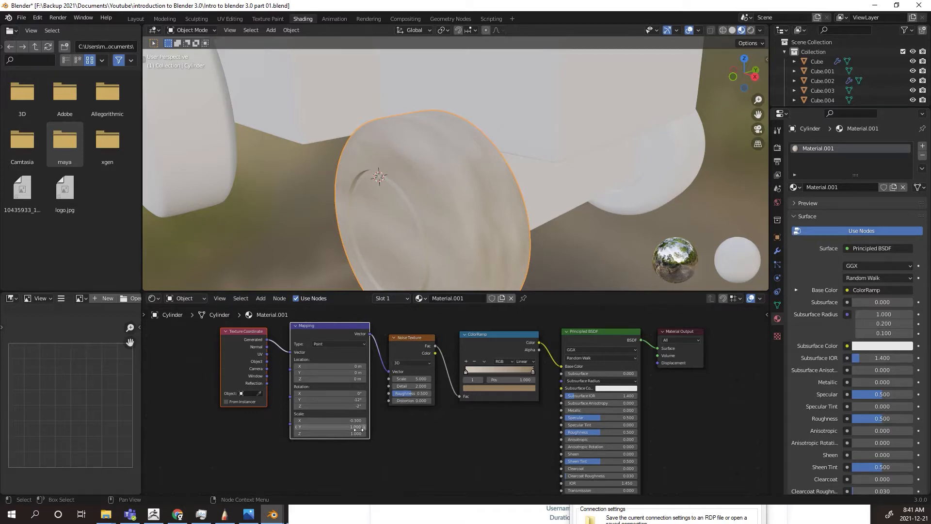
pyautogui.doubleClick(330, 433)
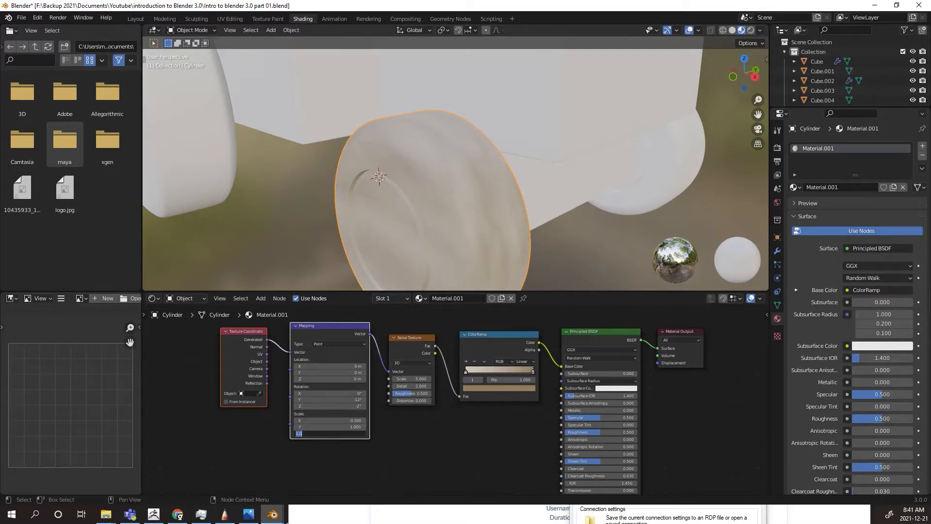
pyautogui.write('2.7')
pyautogui.press('Return')
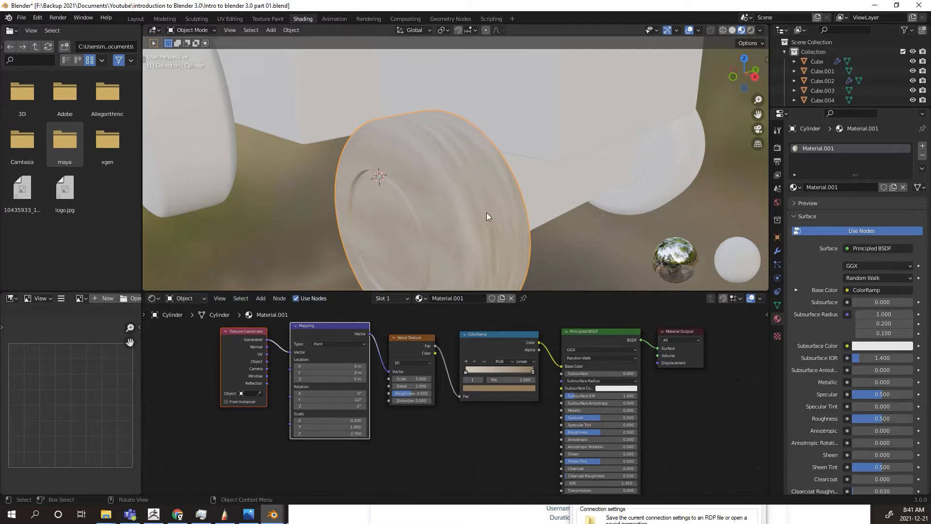
# Connect the Texture Coordinate's Object output to the Mapping node's Vector input and inspect the grain around the wheel
pyautogui.moveTo(487, 213); pyautogui.dragTo(515, 206, button='middle')
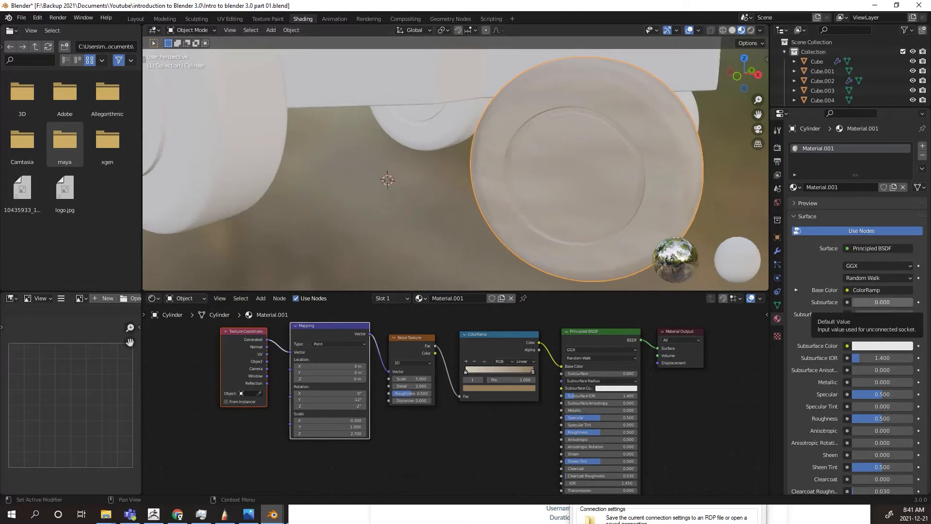
pyautogui.moveTo(274, 392); pyautogui.dragTo(392, 398, button='middle')
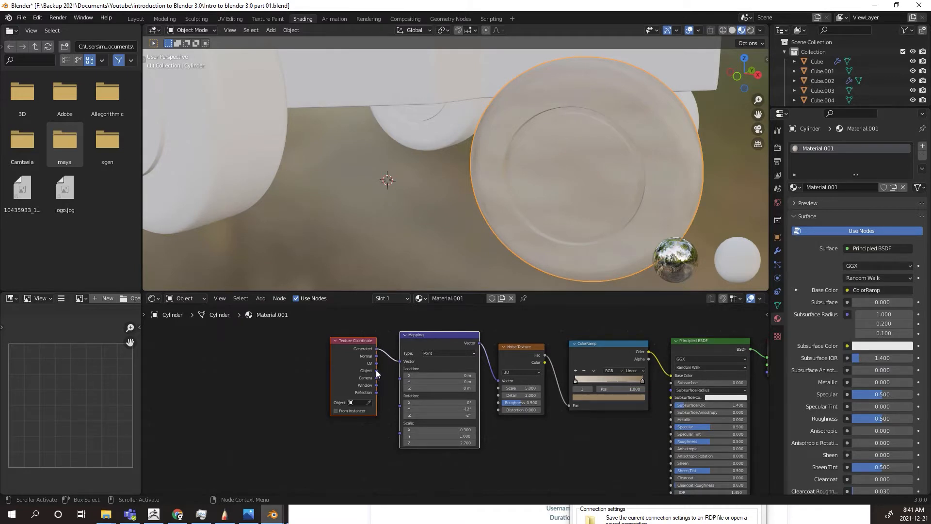
pyautogui.moveTo(376, 370); pyautogui.dragTo(400, 362)
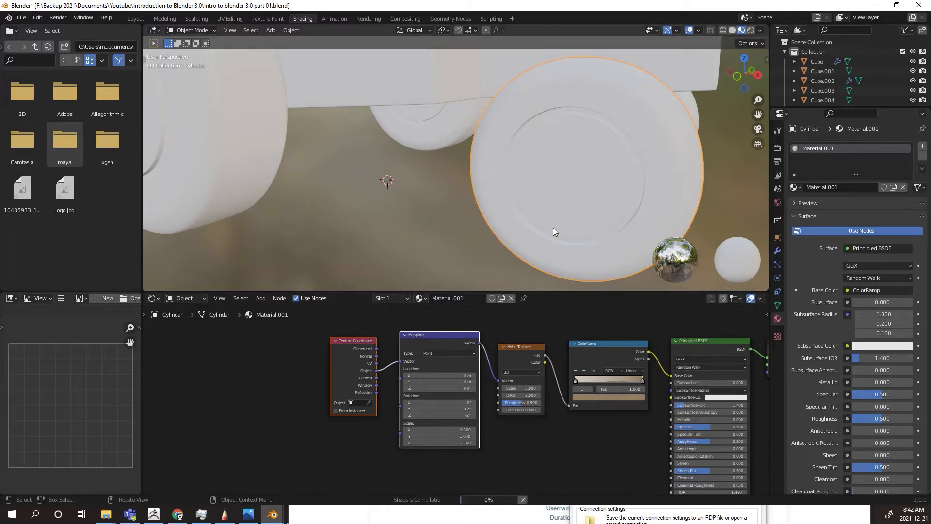
pyautogui.scroll(-2, 553, 228)
pyautogui.moveTo(553, 228); pyautogui.dragTo(517, 241, button='middle')
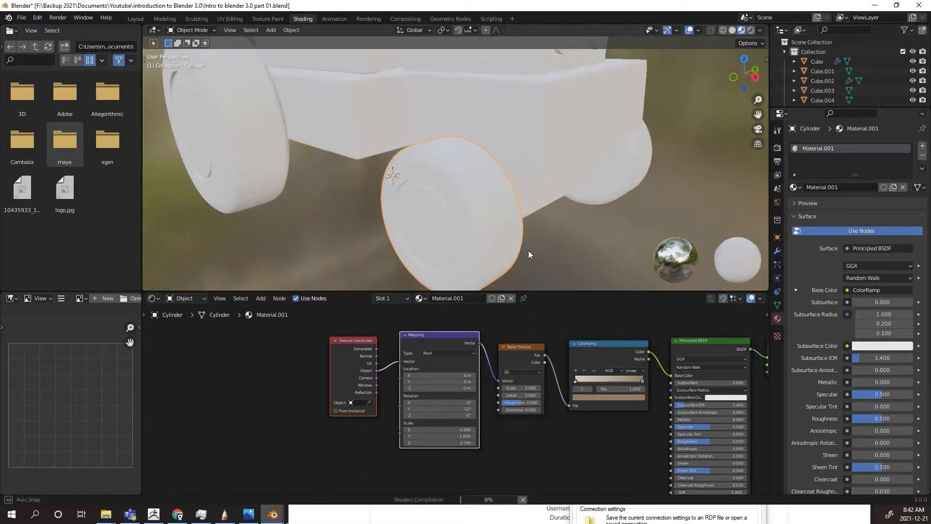
pyautogui.moveTo(505, 240); pyautogui.dragTo(551, 246, button='middle')
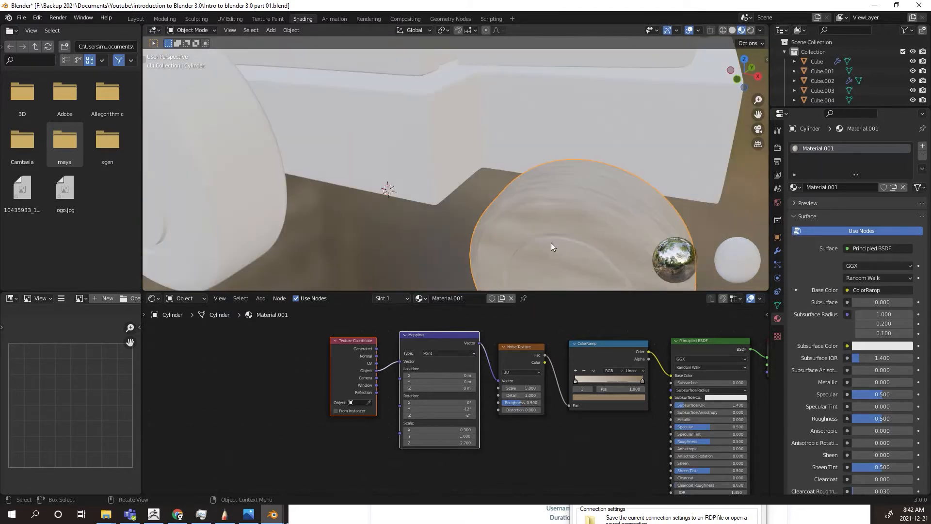
pyautogui.moveTo(410, 251); pyautogui.dragTo(365, 191, button='middle')
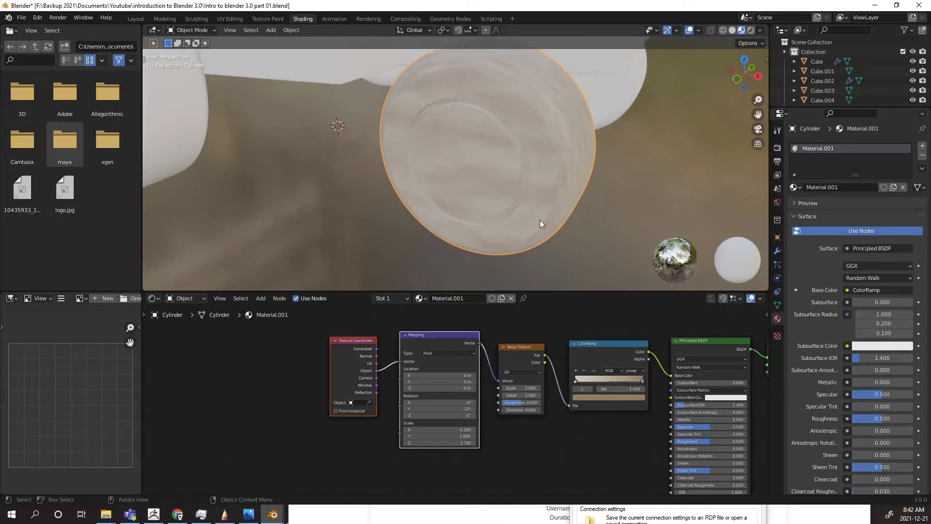
pyautogui.moveTo(540, 220); pyautogui.dragTo(523, 229, button='middle')
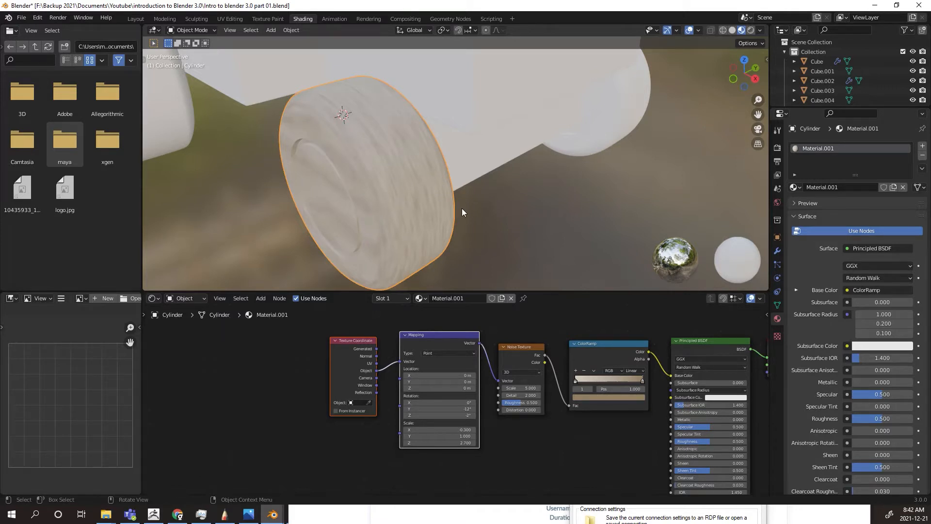
pyautogui.moveTo(462, 208); pyautogui.dragTo(475, 205, button='middle')
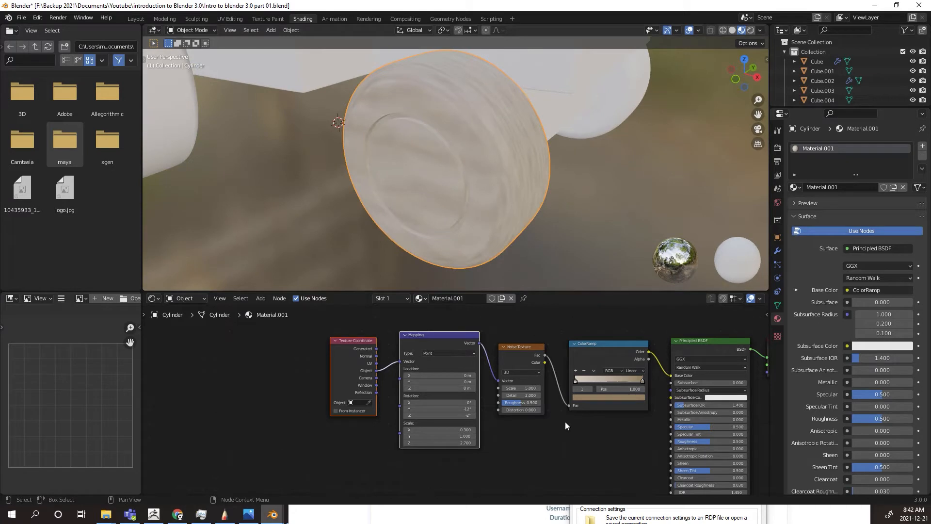
# Set the Noise Texture's Scale to 0.9, Detail to 12 and Roughness to 0.8
pyautogui.moveTo(522, 345); pyautogui.dragTo(525, 334)
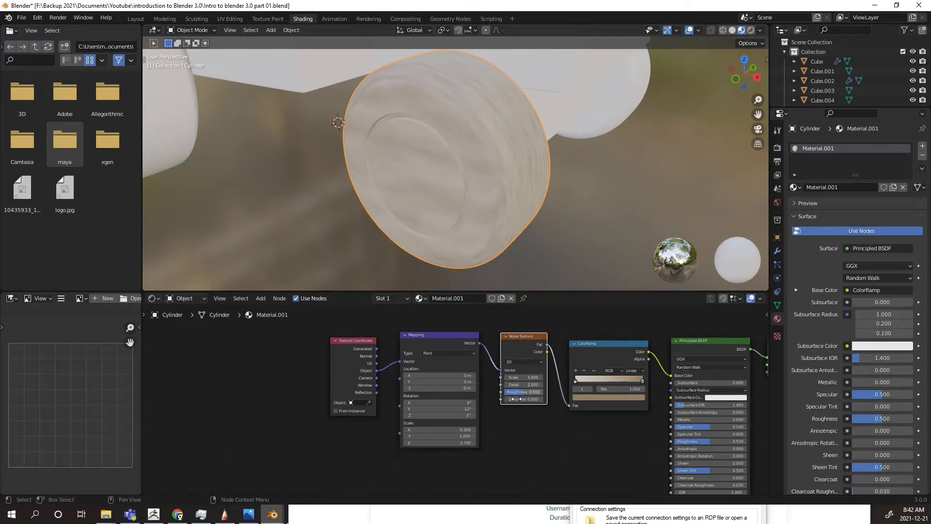
pyautogui.click(526, 377)
pyautogui.press('BackSpace')
pyautogui.write('.9')
pyautogui.press('Return')
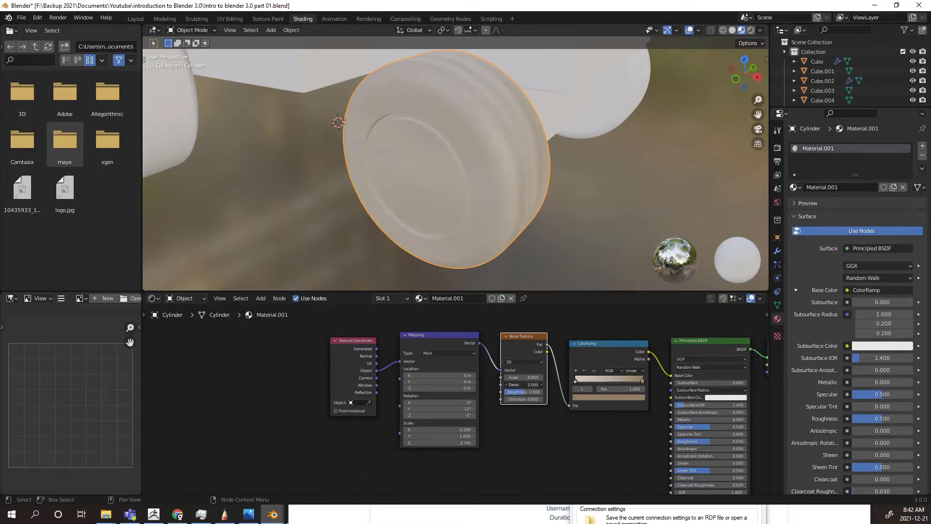
pyautogui.click(524, 384)
pyautogui.write('12')
pyautogui.press('Return')
pyautogui.click(531, 392)
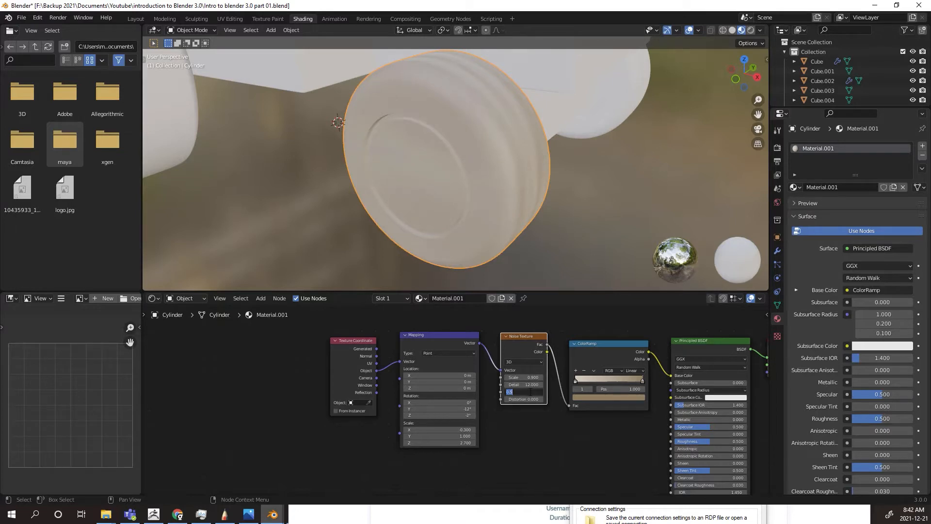
pyautogui.write('0.8')
pyautogui.press('Return')
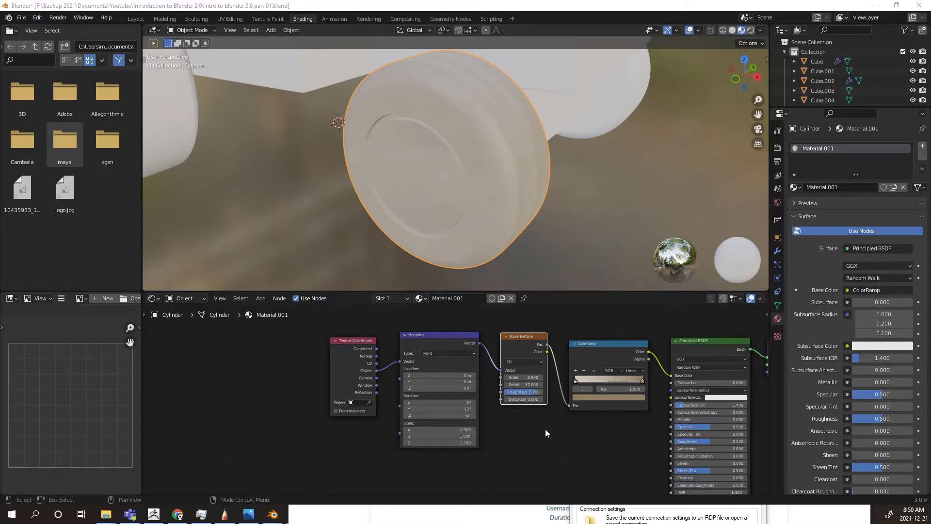
pyautogui.moveTo(522, 346); pyautogui.dragTo(519, 346)
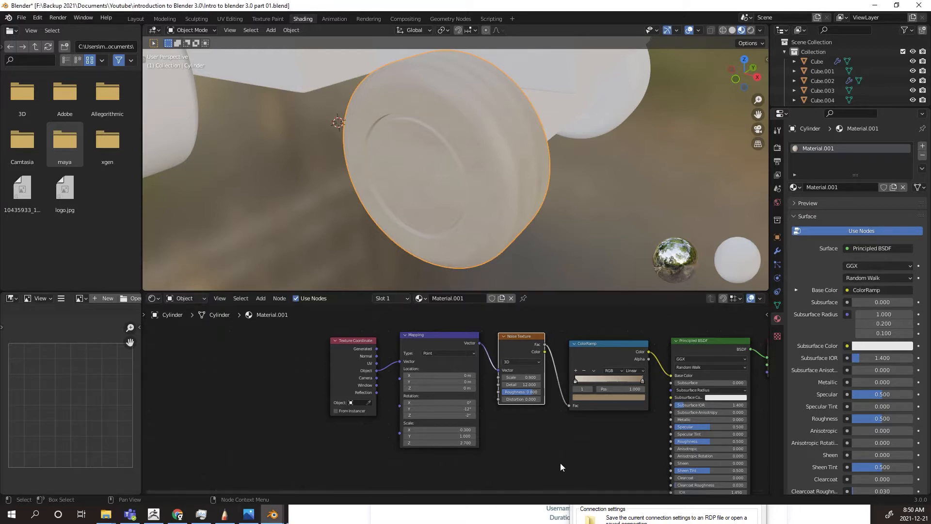
# Add a Bump node below the ColorRamp and connect the Noise Texture's Fac output to its Height input
pyautogui.click(621, 459)
pyautogui.hotkey('shift', 'a')
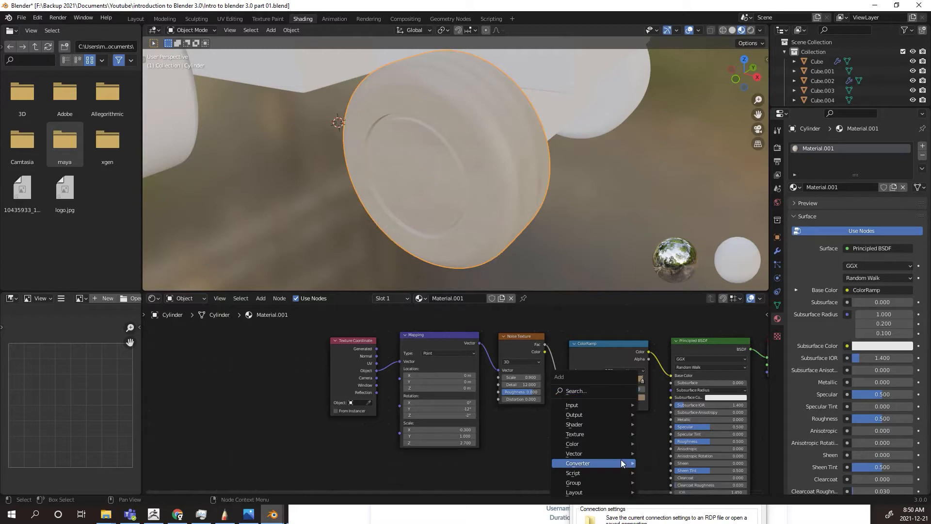
pyautogui.click(611, 391)
pyautogui.write('bum')
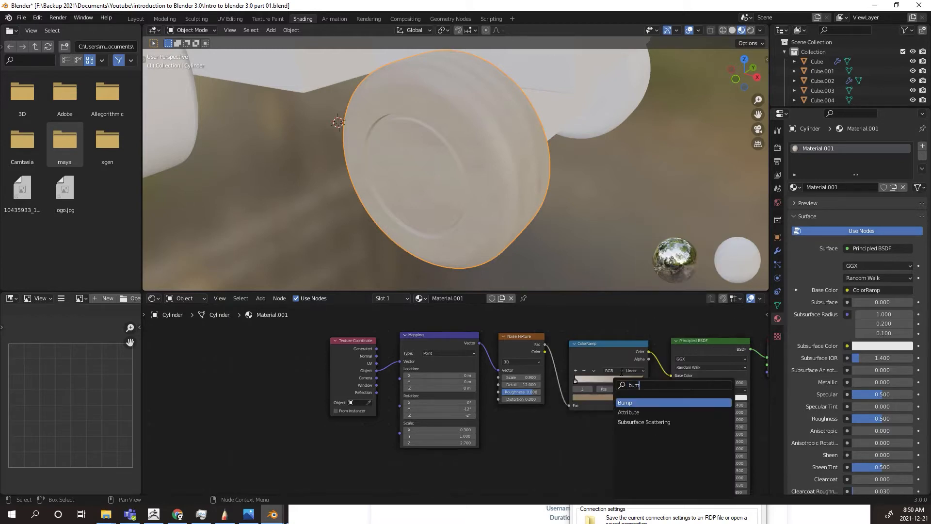
pyautogui.click(630, 402)
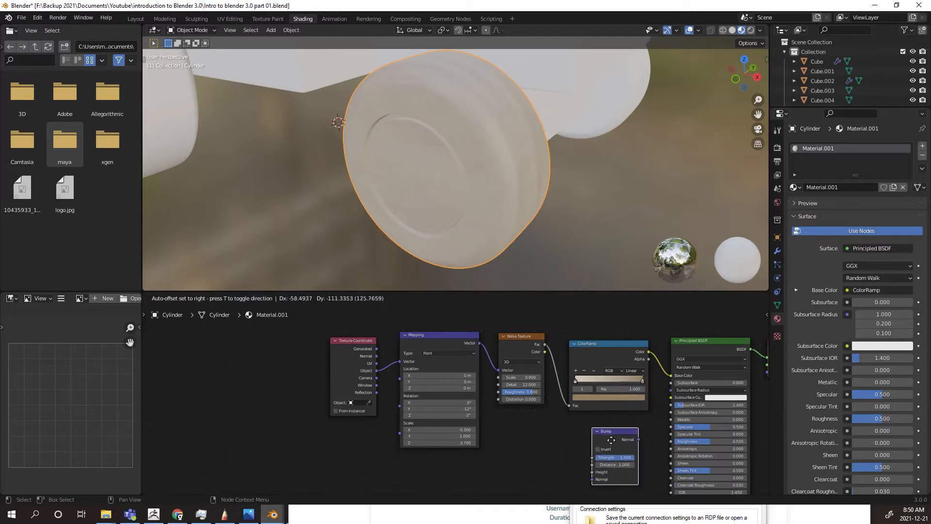
pyautogui.click(612, 434)
pyautogui.moveTo(545, 345); pyautogui.dragTo(589, 450)
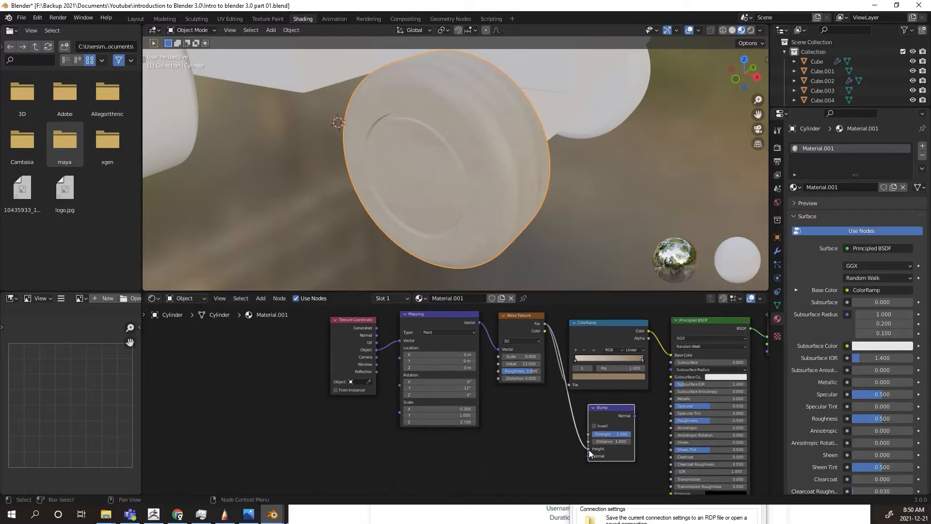
pyautogui.moveTo(654, 431); pyautogui.dragTo(643, 378, button='middle')
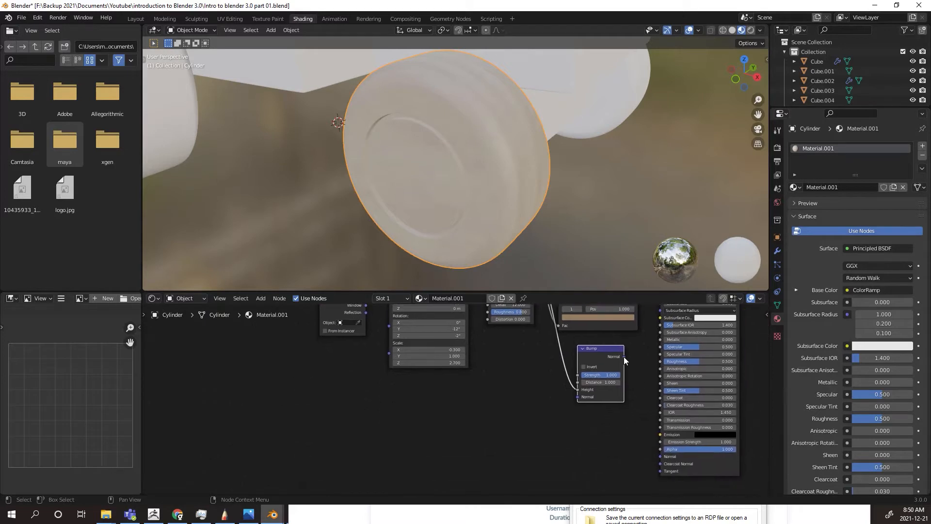
# Connect the Bump node's Normal output to the Principled BSDF's Normal input and set the bump Strength to 0.3
pyautogui.moveTo(623, 356); pyautogui.dragTo(663, 457)
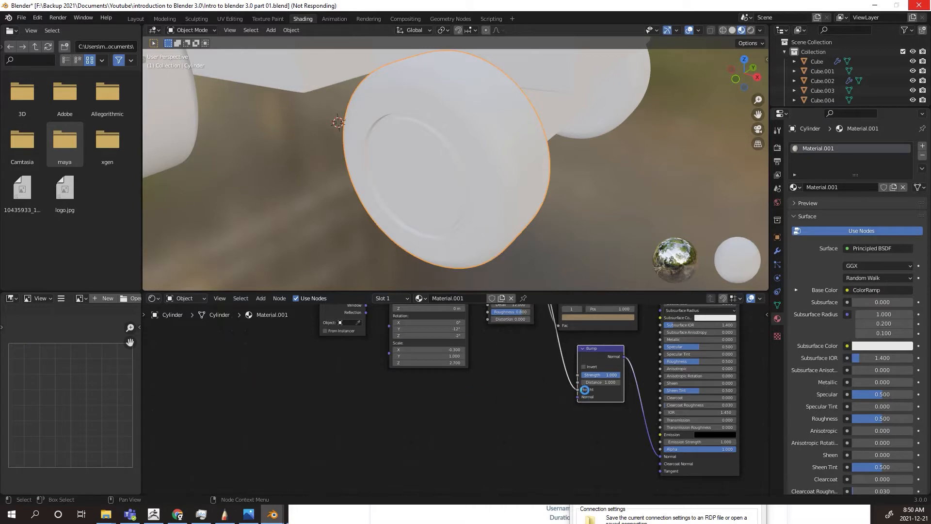
pyautogui.click(612, 375)
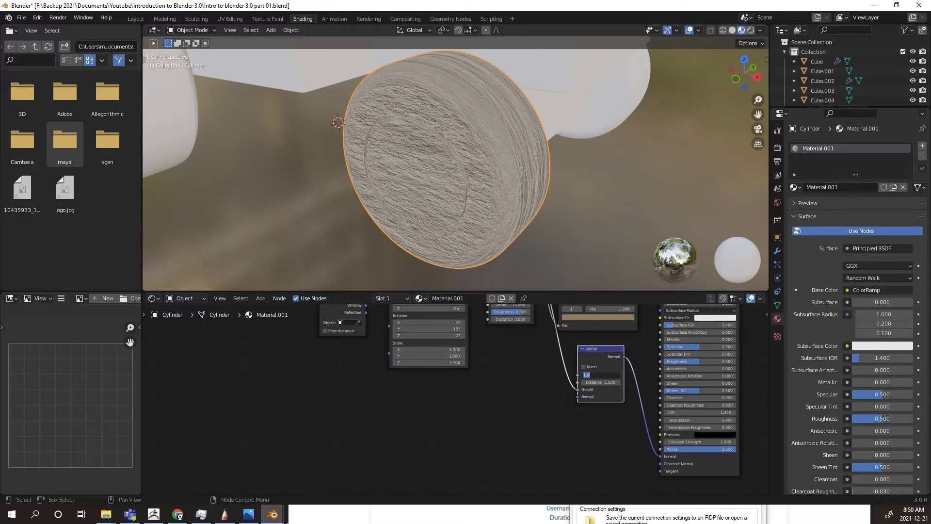
pyautogui.write('0.3')
pyautogui.press('Return')
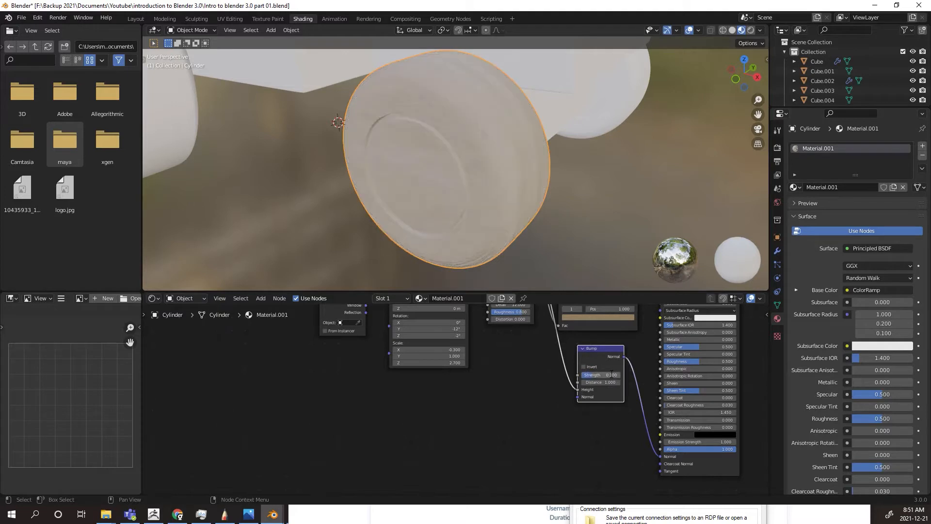
# Select all tractor parts with the textured front wheel as the active object and link its material to them
pyautogui.scroll(-3, 490, 438)
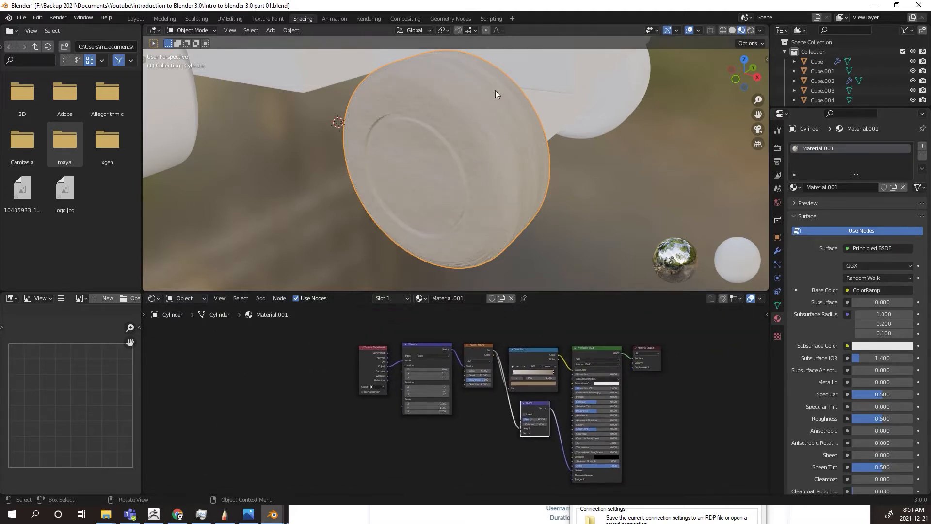
pyautogui.scroll(-6, 504, 162)
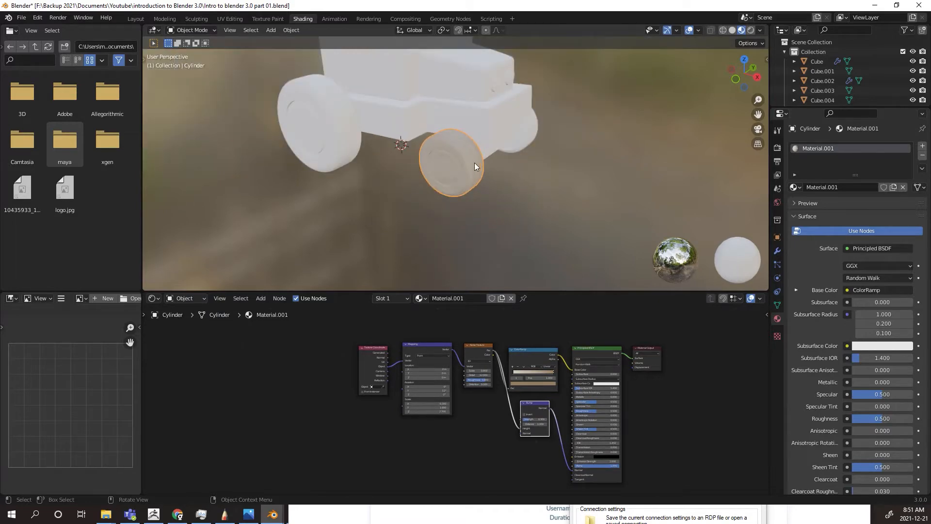
pyautogui.moveTo(475, 162); pyautogui.dragTo(563, 182, button='middle')
pyautogui.moveTo(348, 46); pyautogui.dragTo(494, 240)
pyautogui.moveTo(495, 244); pyautogui.dragTo(425, 219, button='middle')
pyautogui.scroll(4, 425, 217)
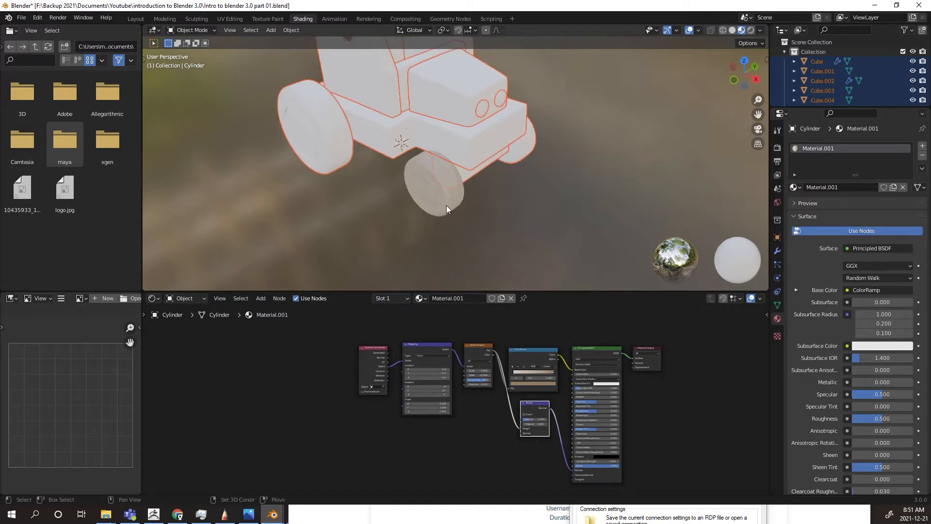
pyautogui.keyDown('shift'); pyautogui.click(446, 208); pyautogui.keyUp('shift')
pyautogui.hotkey('ctrl', 'l')
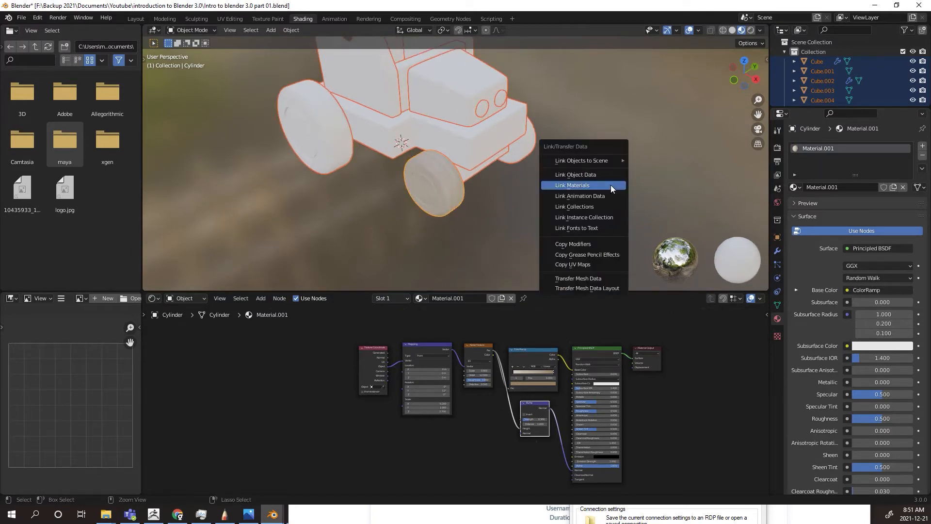
pyautogui.click(610, 185)
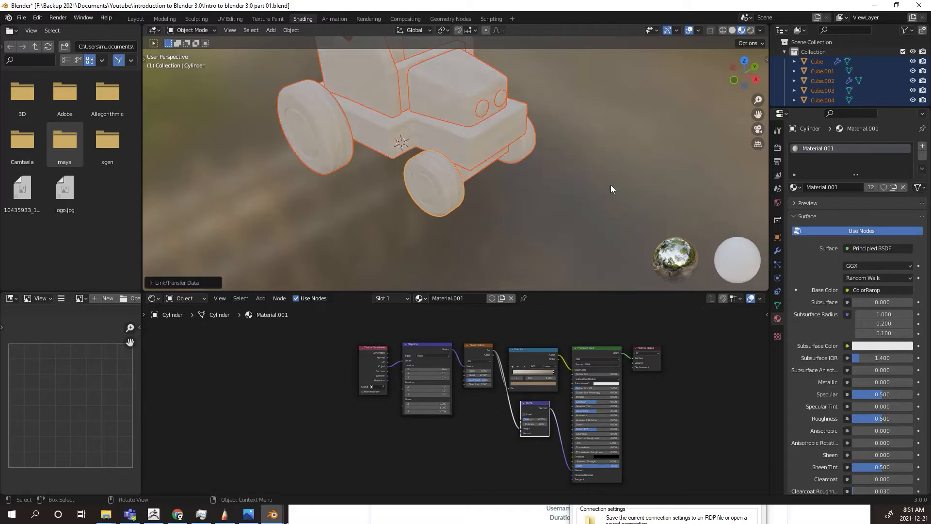
pyautogui.moveTo(565, 186); pyautogui.dragTo(551, 220, button='middle')
pyautogui.moveTo(440, 226); pyautogui.dragTo(423, 203, button='middle')
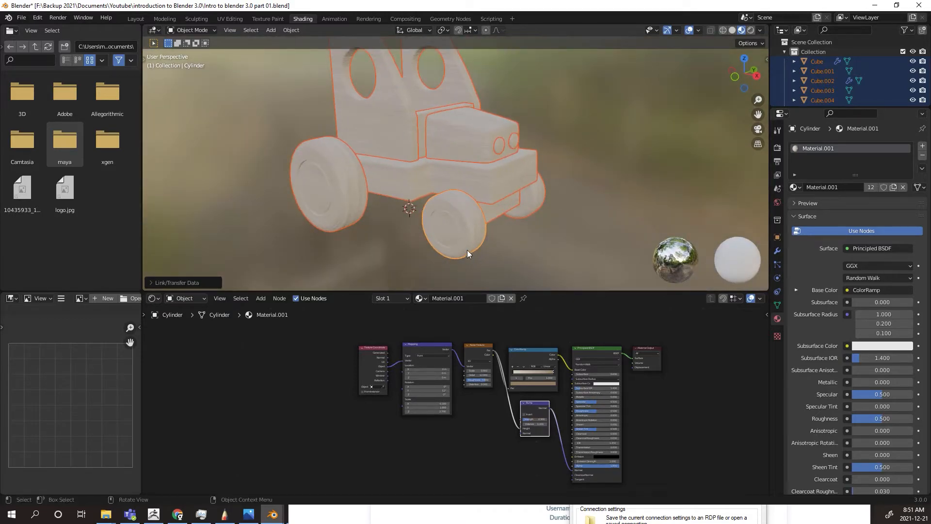
pyautogui.moveTo(463, 234)
pyautogui.mouseDown(button='middle')
pyautogui.moveTo(486, 232)
pyautogui.moveTo(474, 229)
pyautogui.mouseUp(button='middle')
# Switch to the Layout workspace, deselect everything and split the 3D viewport into one tall view beside two stacked views
pyautogui.click(139, 20)
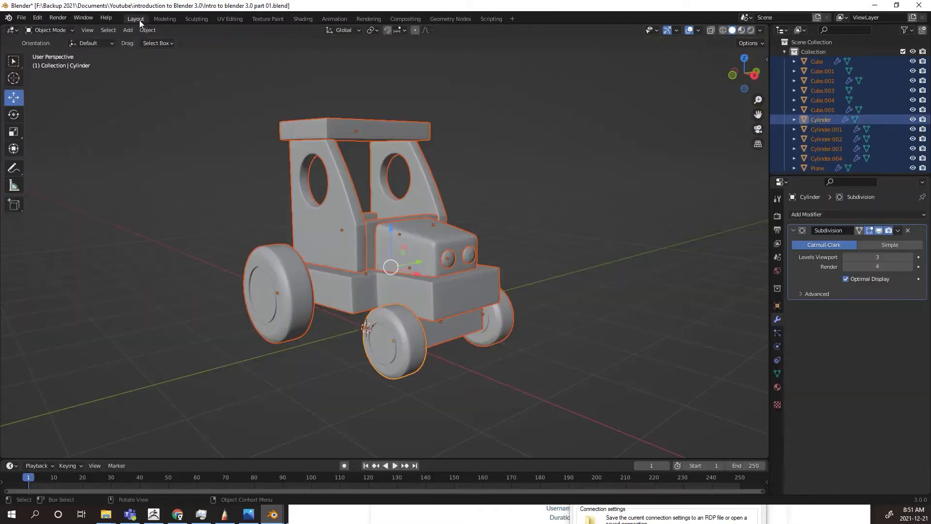
pyautogui.click(616, 180)
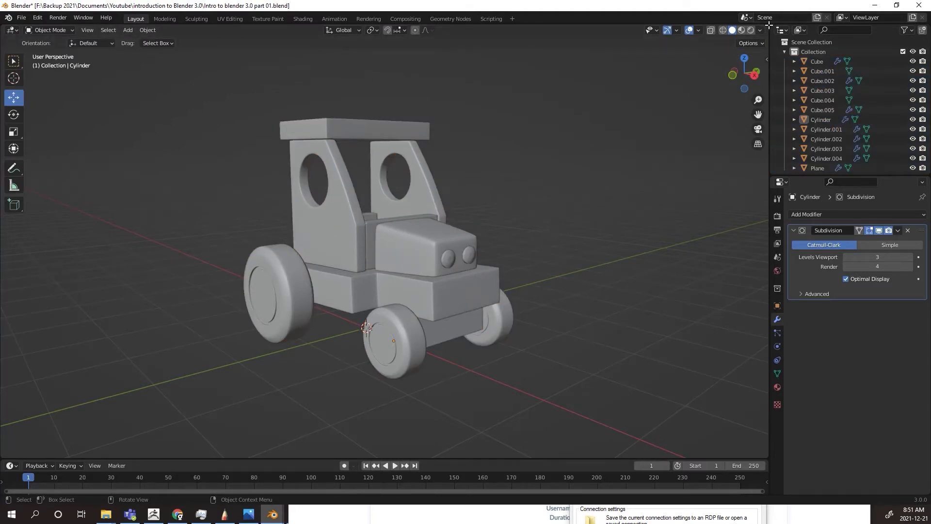
pyautogui.moveTo(768, 24); pyautogui.dragTo(384, 73)
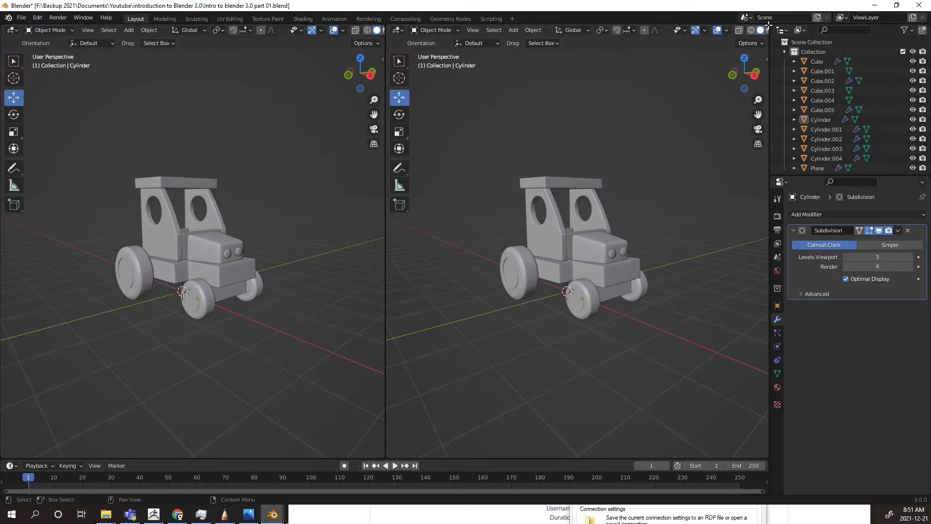
pyautogui.moveTo(768, 25); pyautogui.dragTo(732, 263)
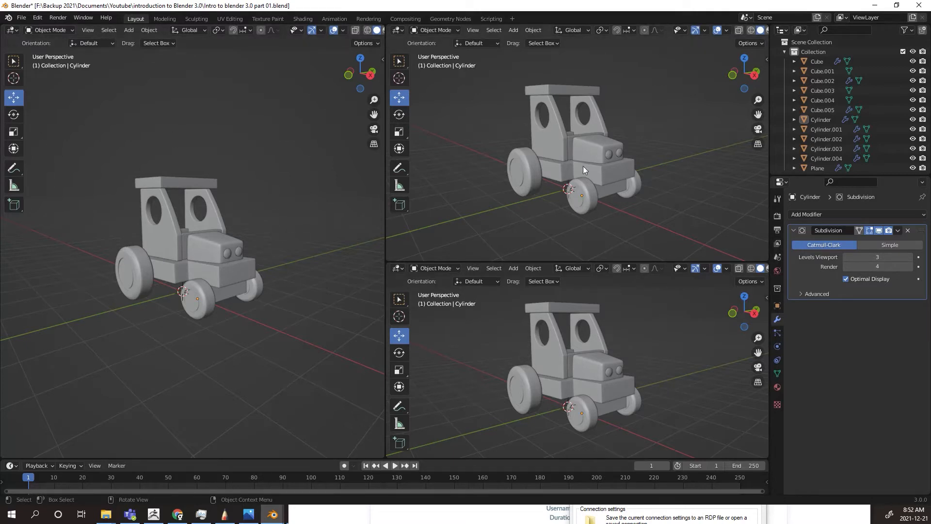
# Add a camera to the scene and show the active camera's view in the tall viewport
pyautogui.moveTo(610, 173); pyautogui.dragTo(610, 196, button='middle')
pyautogui.scroll(-4, 578, 191)
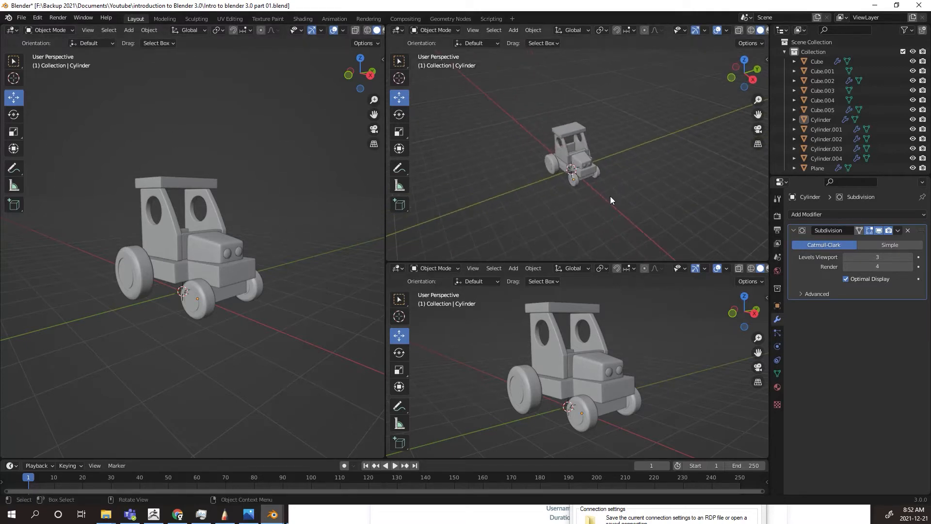
pyautogui.hotkey('shift', 'a')
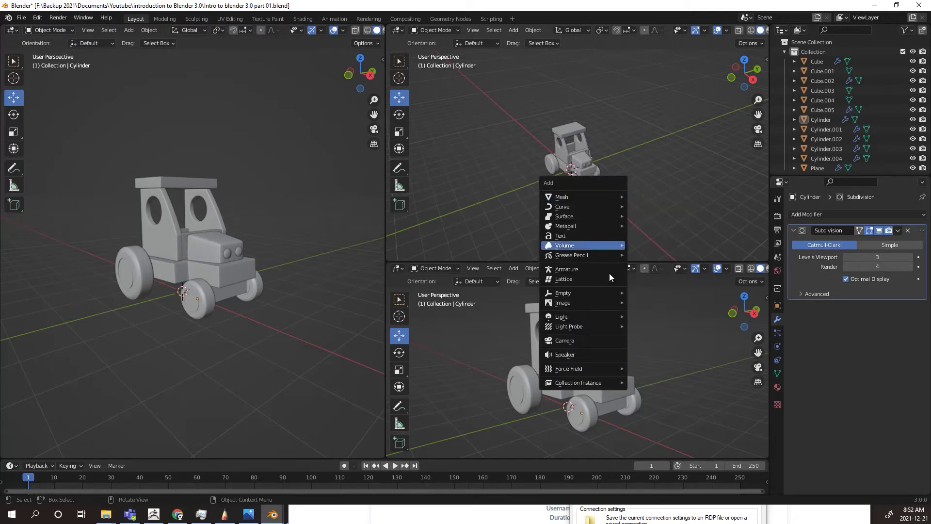
pyautogui.click(604, 341)
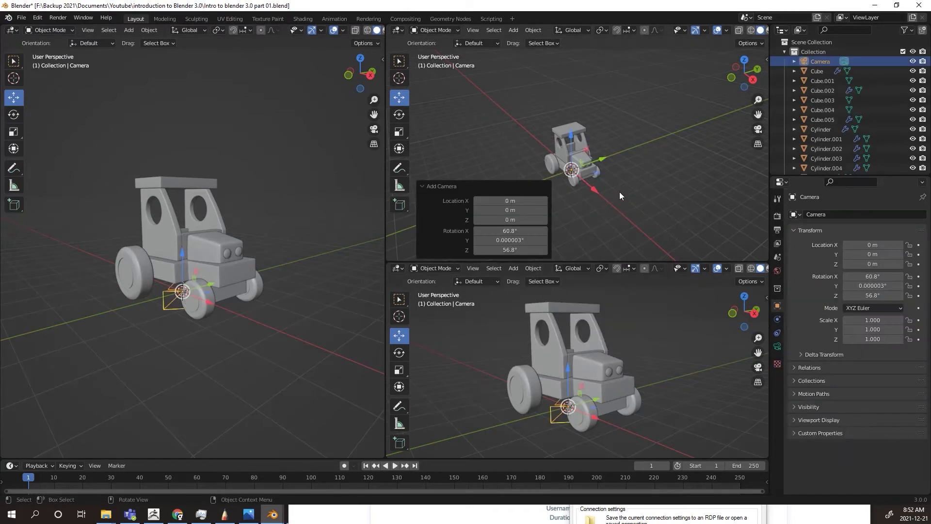
pyautogui.click(89, 30)
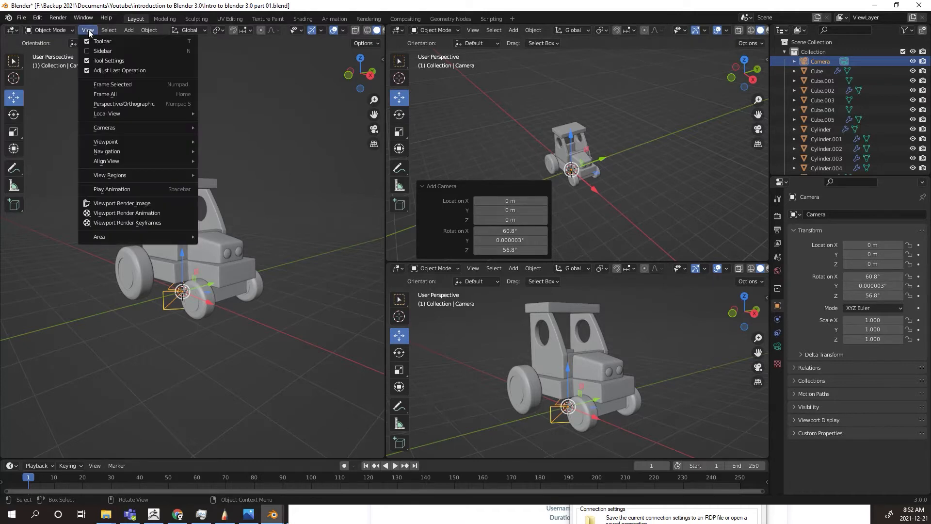
pyautogui.moveTo(109, 130)
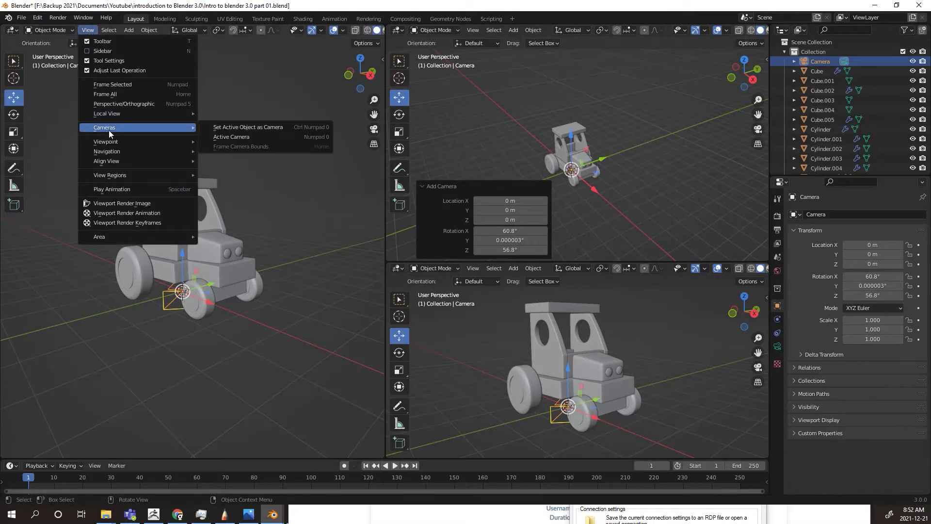
pyautogui.click(260, 136)
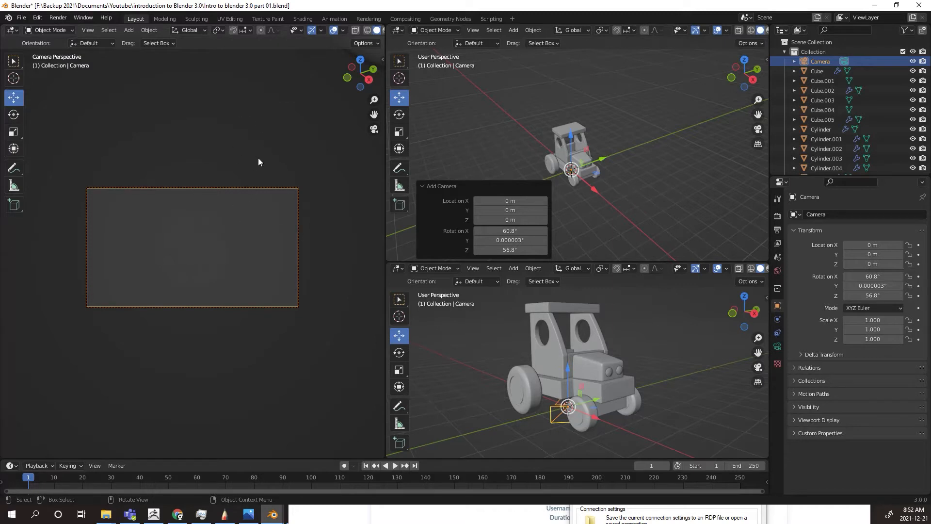
# Lock the camera to the view and frame the whole tractor from a front three-quarter angle
pyautogui.press('n')
pyautogui.click(378, 101)
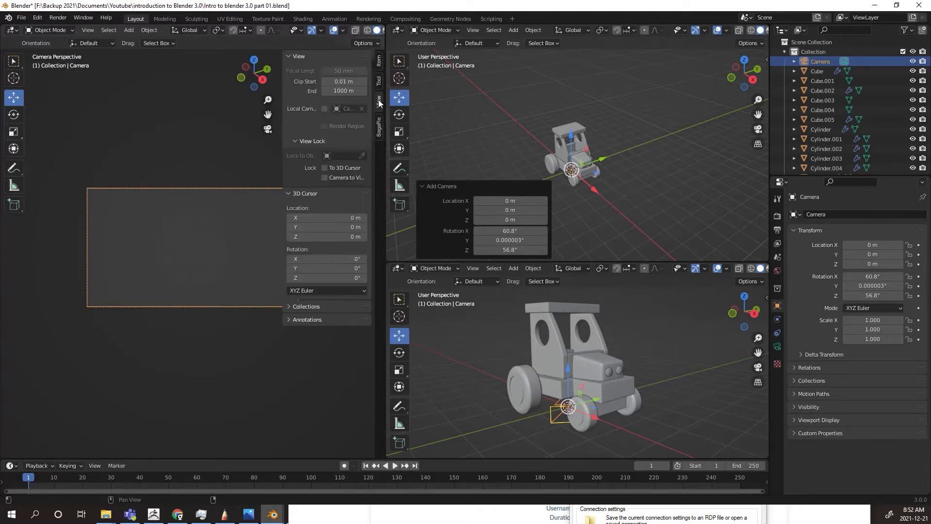
pyautogui.click(325, 178)
pyautogui.scroll(-5, 234, 234)
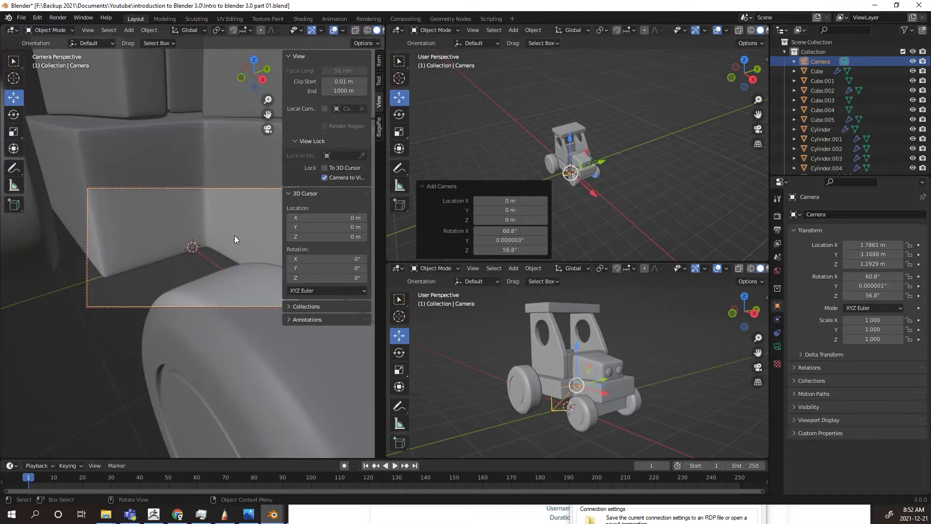
pyautogui.scroll(-8, 234, 235)
pyautogui.moveTo(234, 234); pyautogui.dragTo(220, 256, button='middle')
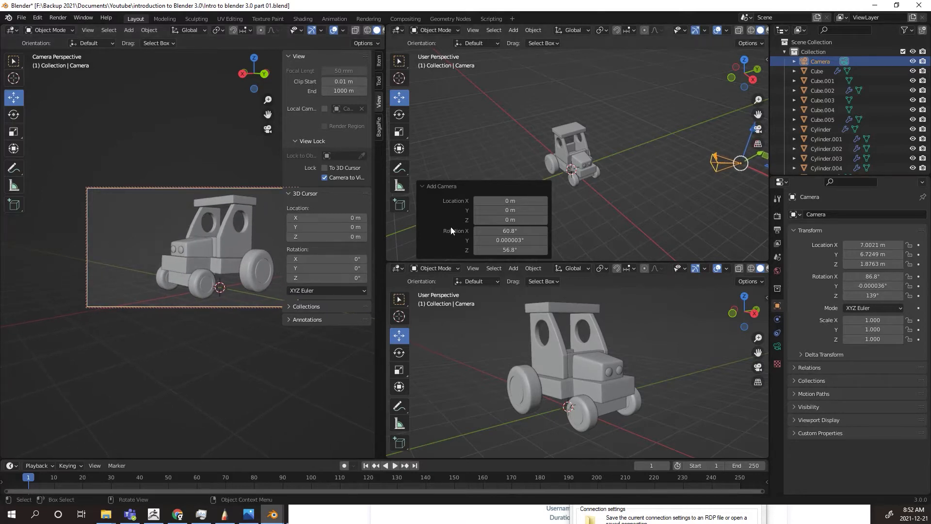
# Set the render resolution's X value to 1080 px and rotate the camera slightly around the tractor
pyautogui.click(778, 216)
pyautogui.click(777, 230)
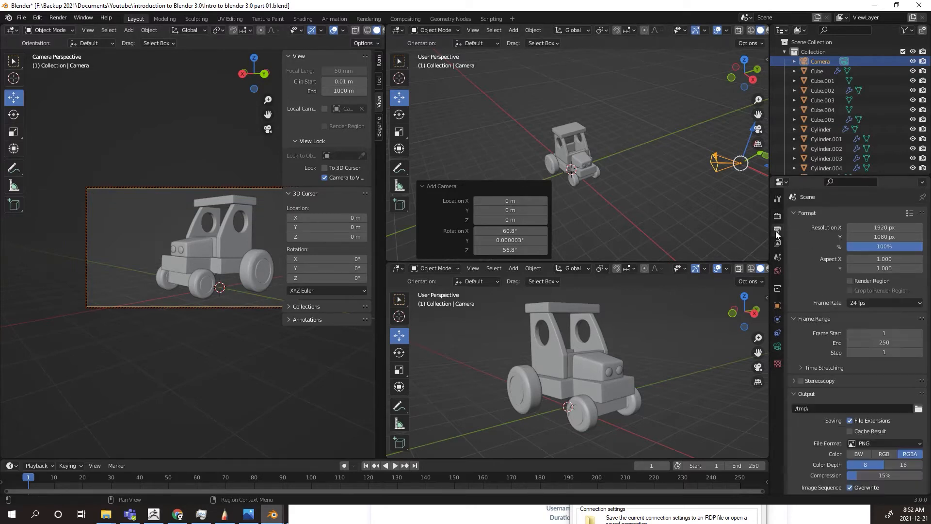
pyautogui.doubleClick(884, 227)
pyautogui.write('1080')
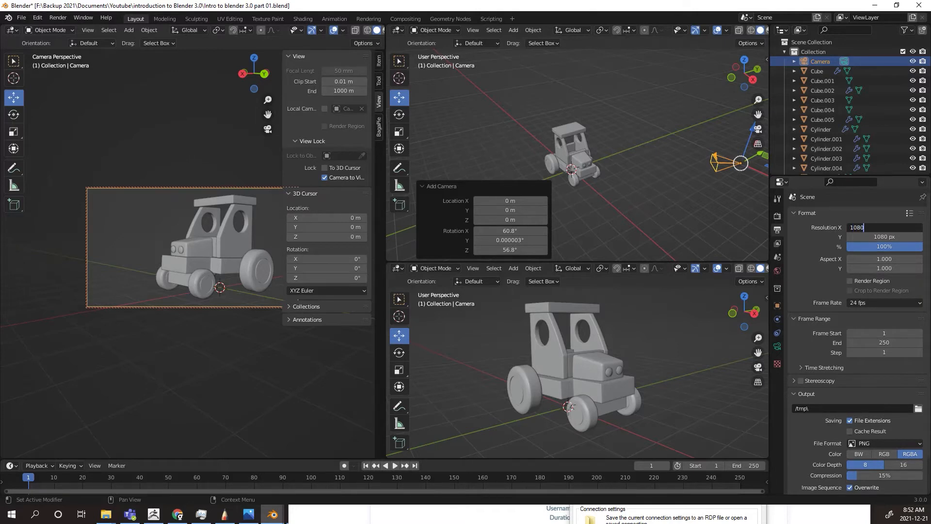
pyautogui.press('Return')
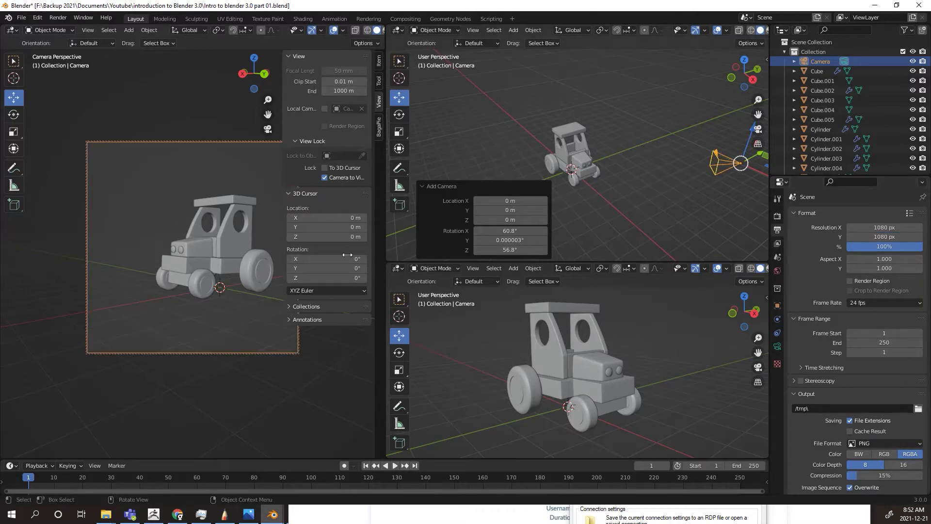
pyautogui.moveTo(89, 248); pyautogui.dragTo(200, 261, button='middle')
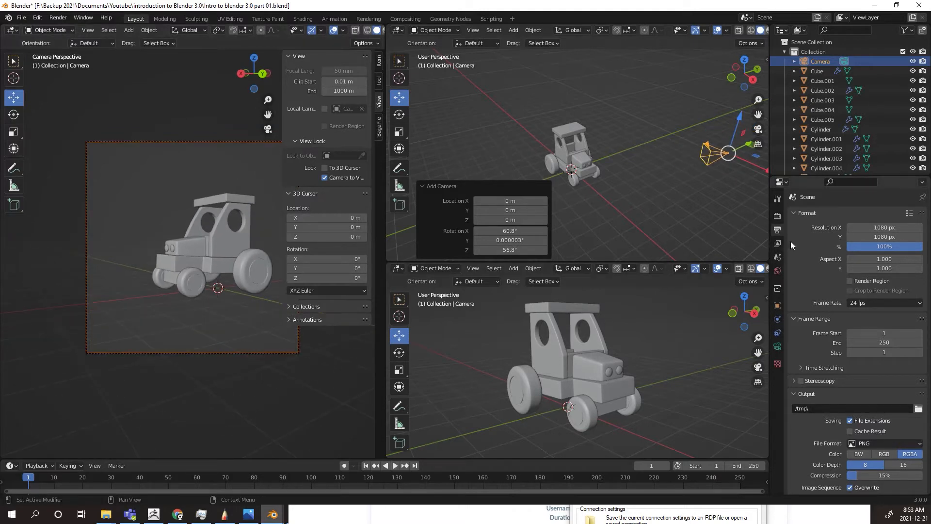
# Set the render engine to Cycles with GPU Compute as the device, and refine the camera's angle on the tractor
pyautogui.click(777, 216)
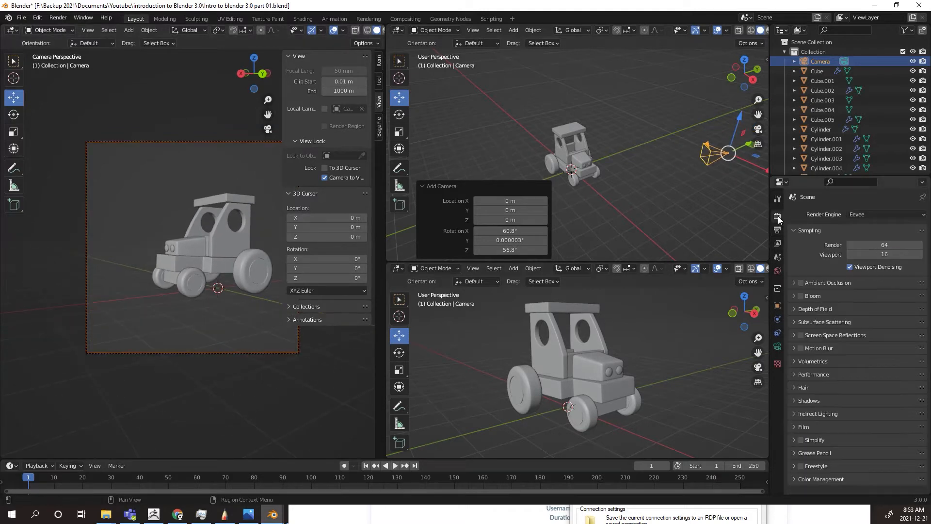
pyautogui.click(875, 214)
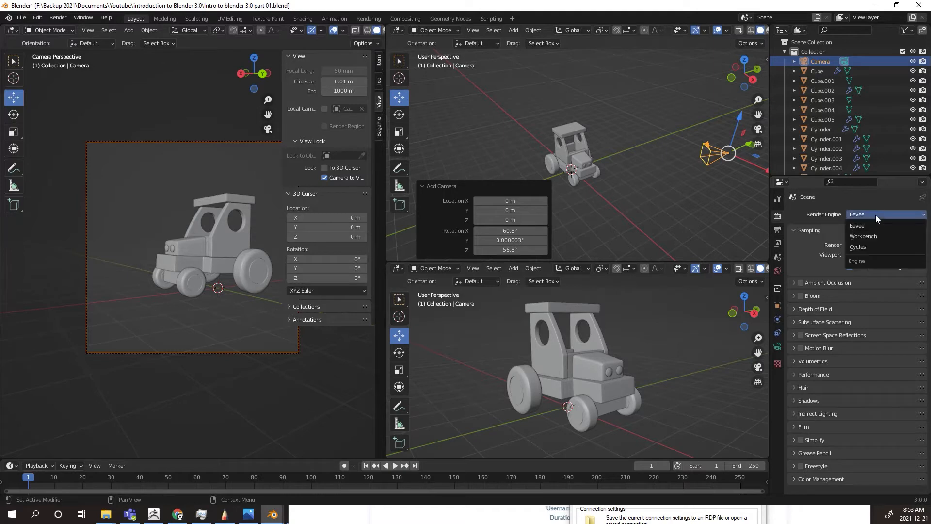
pyautogui.click(869, 248)
pyautogui.click(863, 237)
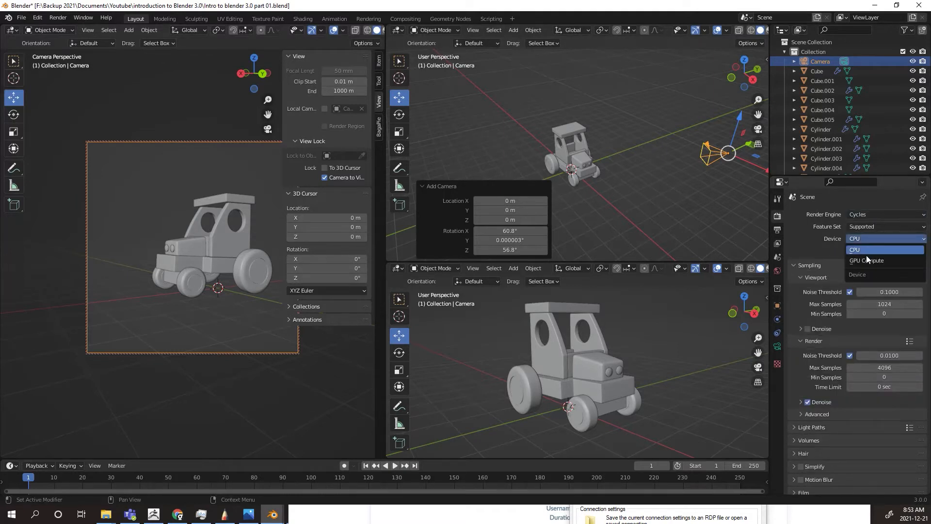
pyautogui.click(871, 260)
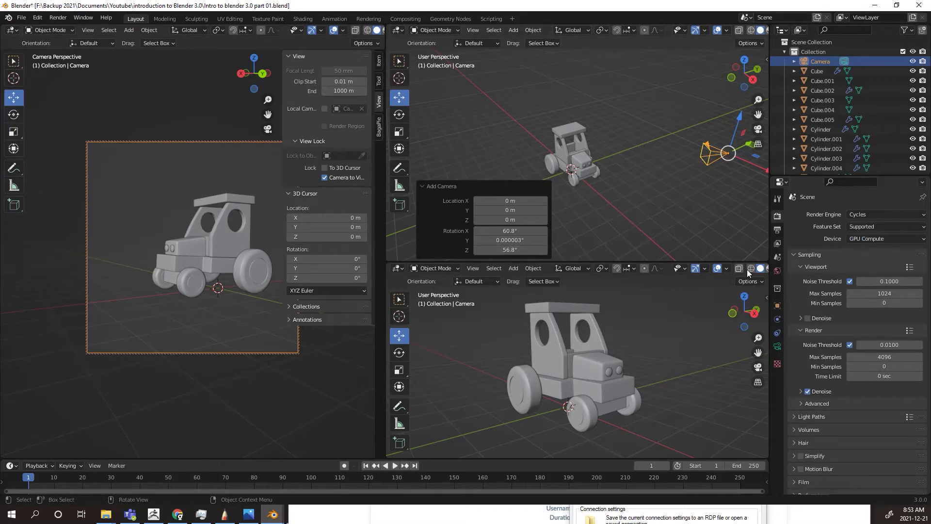
pyautogui.moveTo(223, 266)
pyautogui.mouseDown(button='middle')
pyautogui.moveTo(210, 287)
pyautogui.moveTo(216, 282)
pyautogui.mouseUp(button='middle')
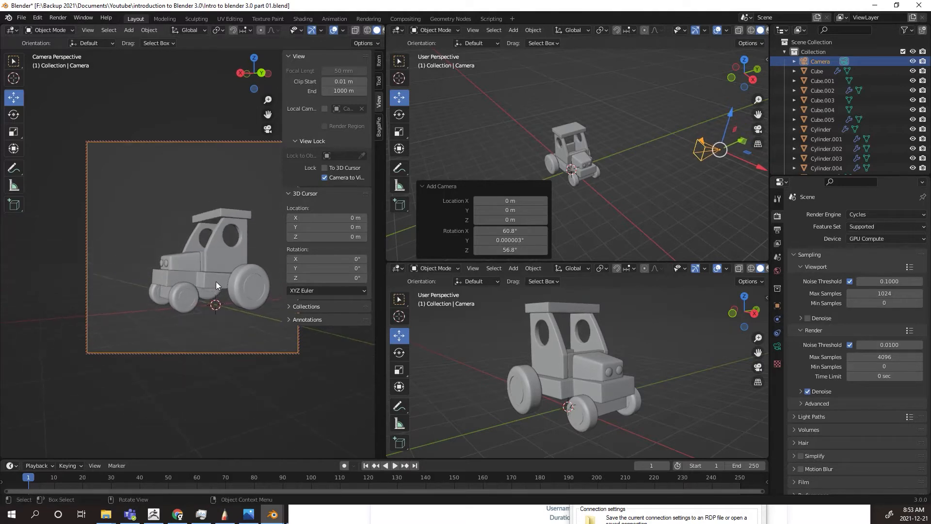
# Add a plane at the origin beneath the tractor and scale it up by about 7.47
pyautogui.click(506, 165)
pyautogui.moveTo(574, 212); pyautogui.dragTo(607, 216, button='middle')
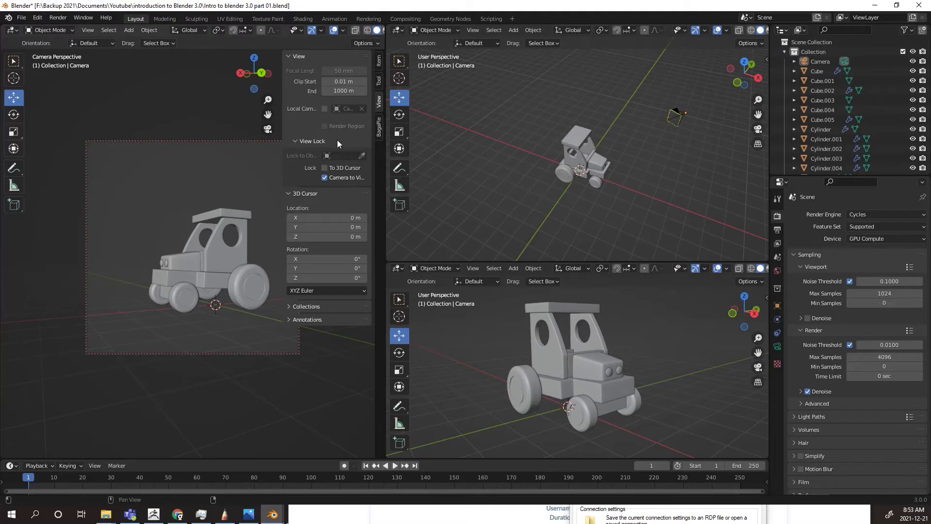
pyautogui.moveTo(554, 189); pyautogui.dragTo(523, 197, button='middle')
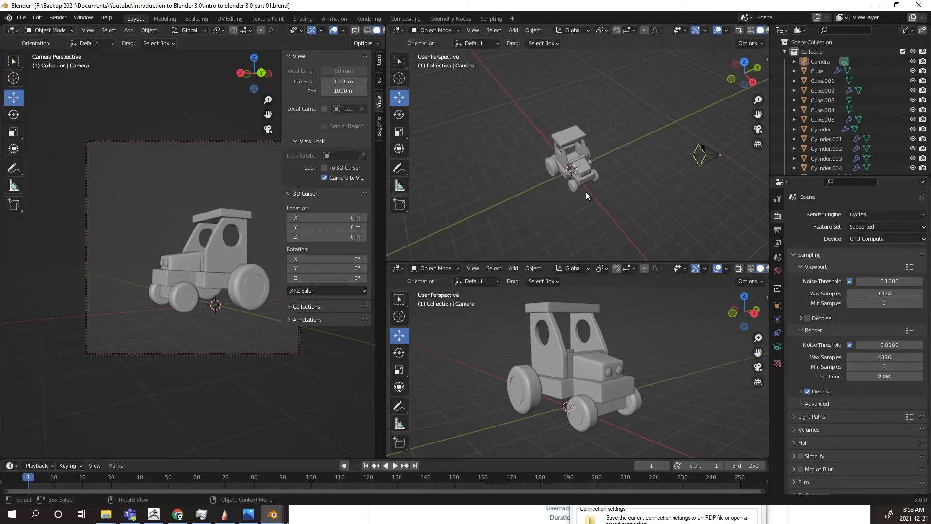
pyautogui.moveTo(585, 191); pyautogui.dragTo(553, 185, button='middle')
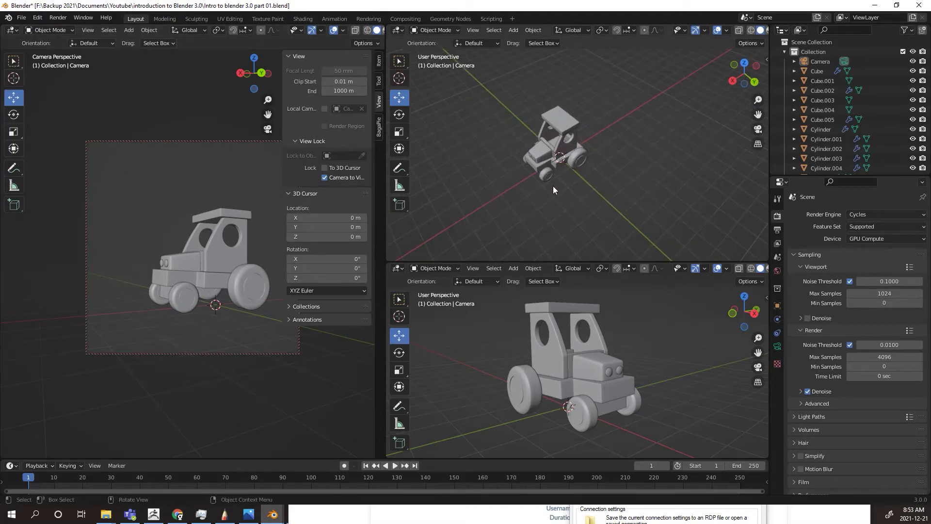
pyautogui.hotkey('shift', 'a')
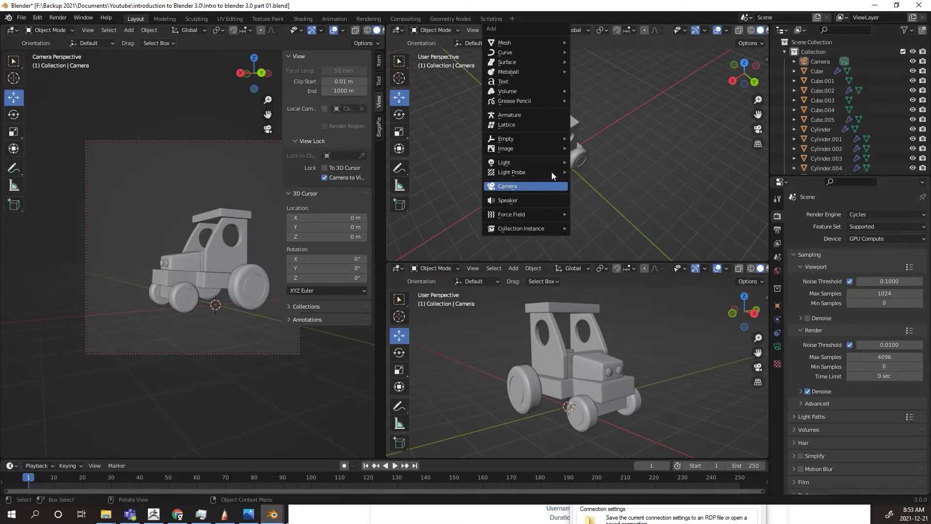
pyautogui.moveTo(536, 45)
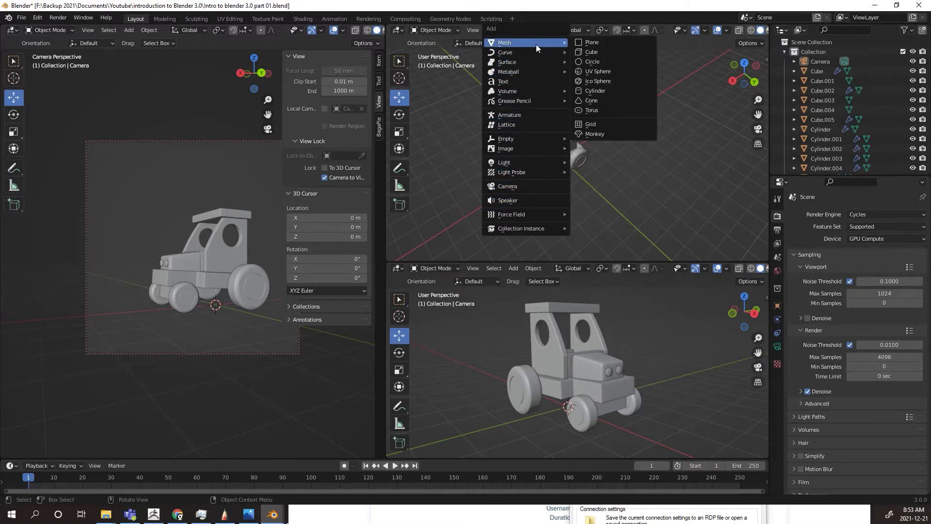
pyautogui.click(597, 42)
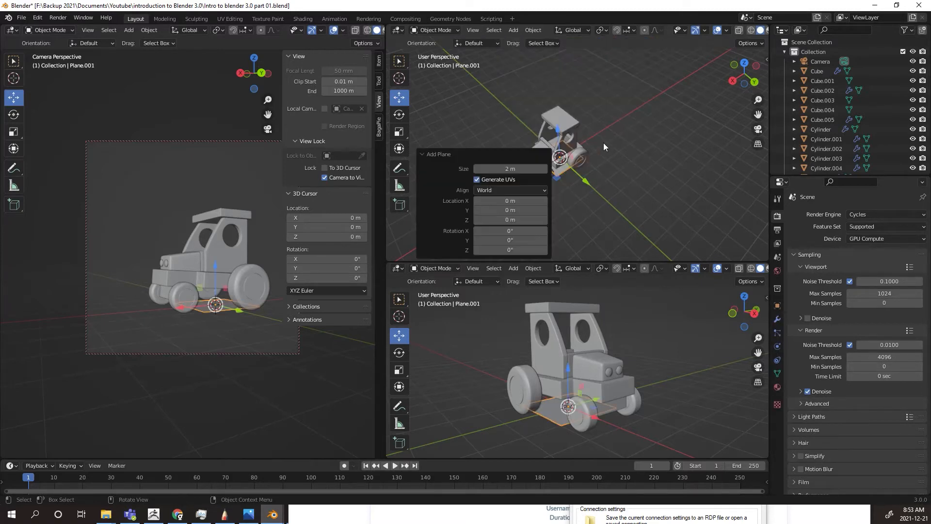
pyautogui.click(604, 145)
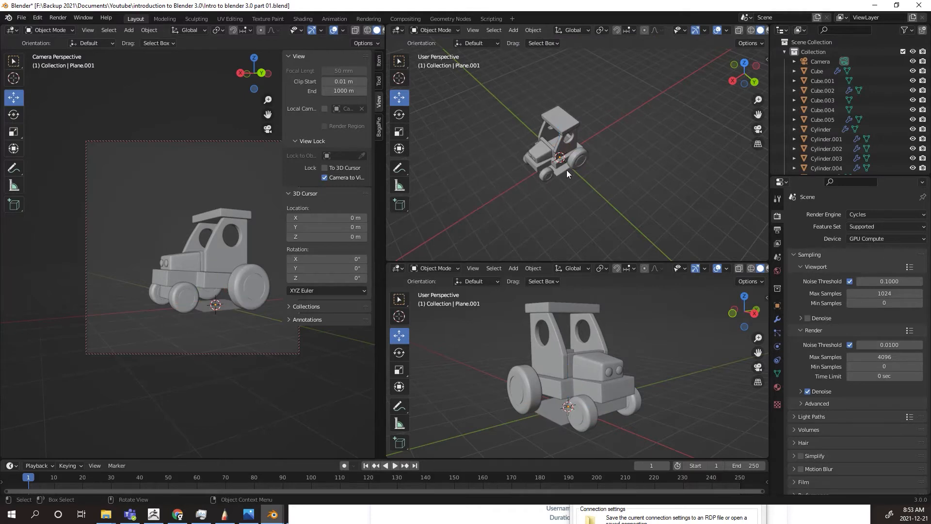
pyautogui.press('s')
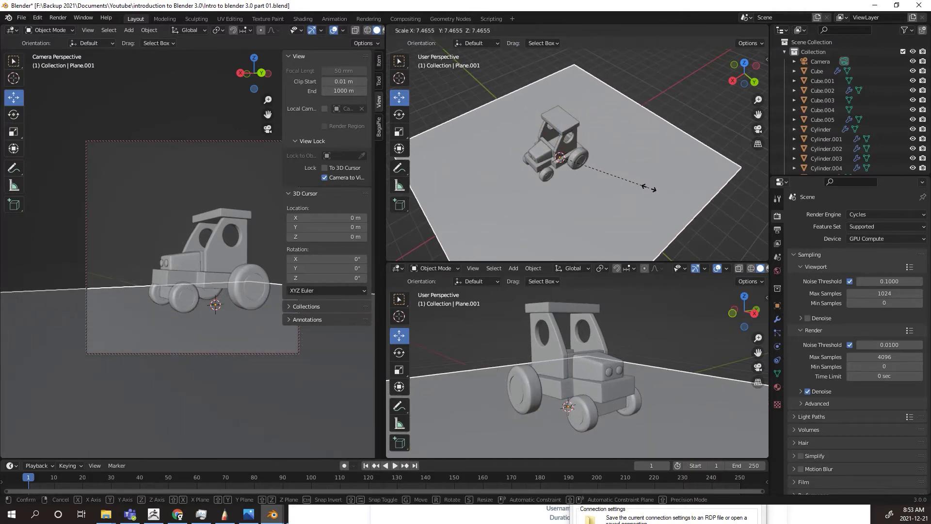
pyautogui.click(649, 187)
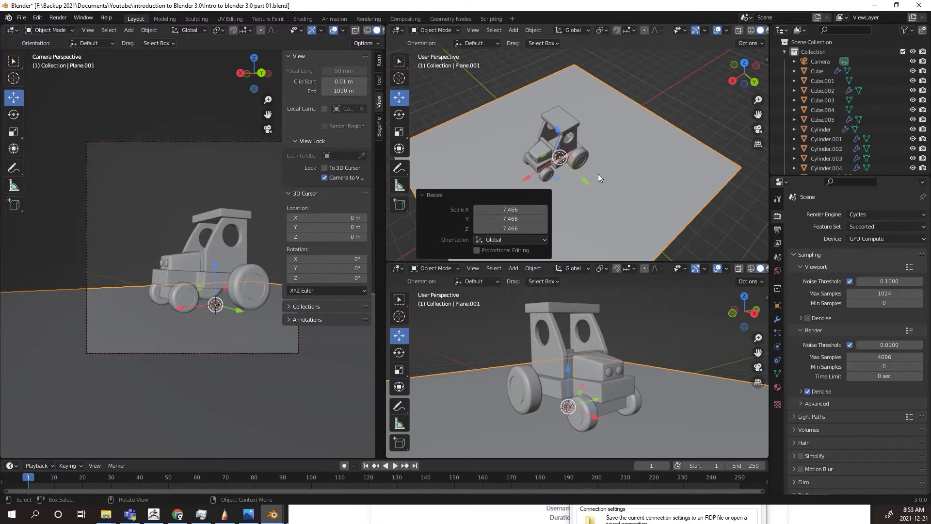
# Rotate the floor plane about -22.9° around Z and hide the sidebar in the camera viewport
pyautogui.press('r')
pyautogui.press('z')
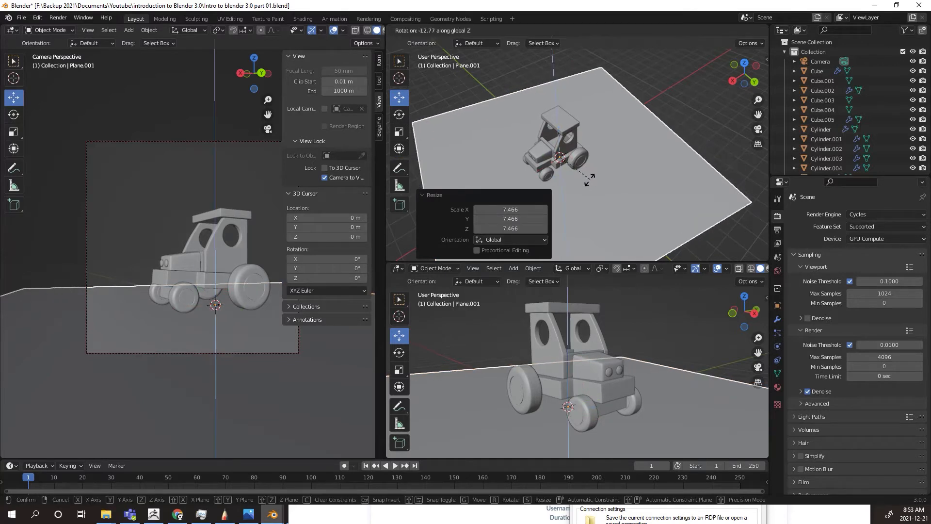
pyautogui.click(584, 182)
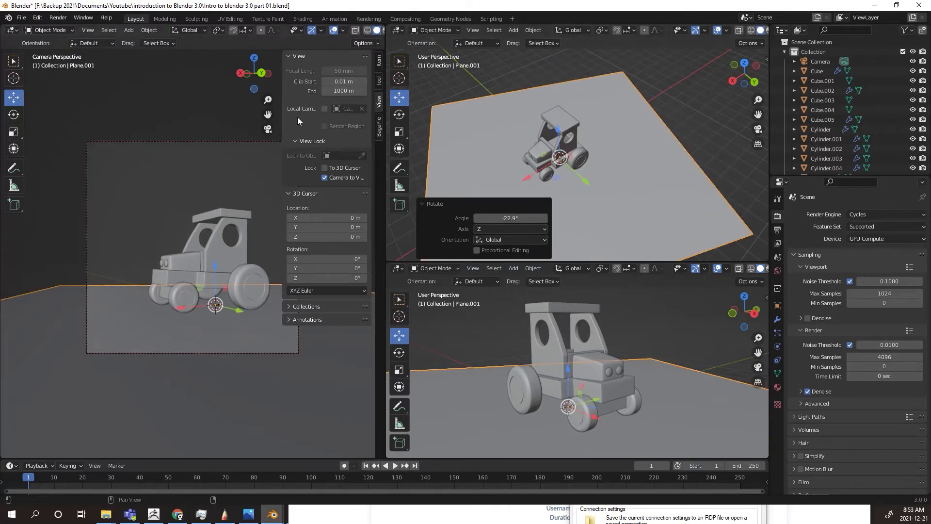
pyautogui.click(275, 173)
pyautogui.press('n')
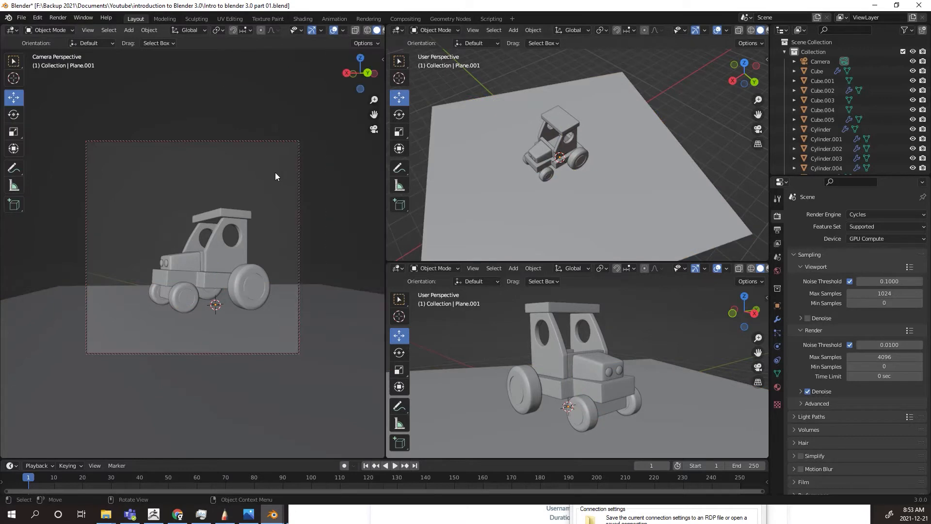
# Extrude the floor plane's edge behind the tractor straight up along Z to form a tall back wall
pyautogui.moveTo(574, 174); pyautogui.dragTo(551, 140, button='middle')
pyautogui.scroll(-2, 543, 137)
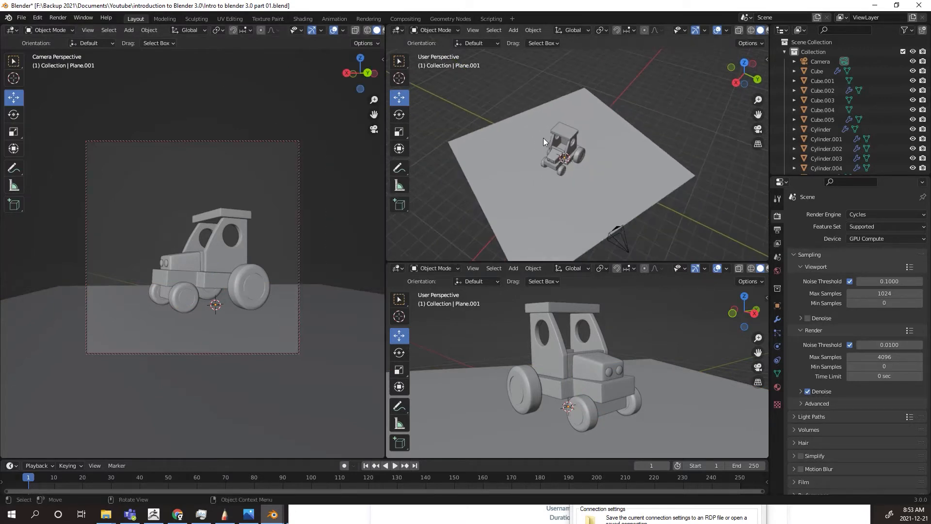
pyautogui.click(512, 147)
pyautogui.press('Tab')
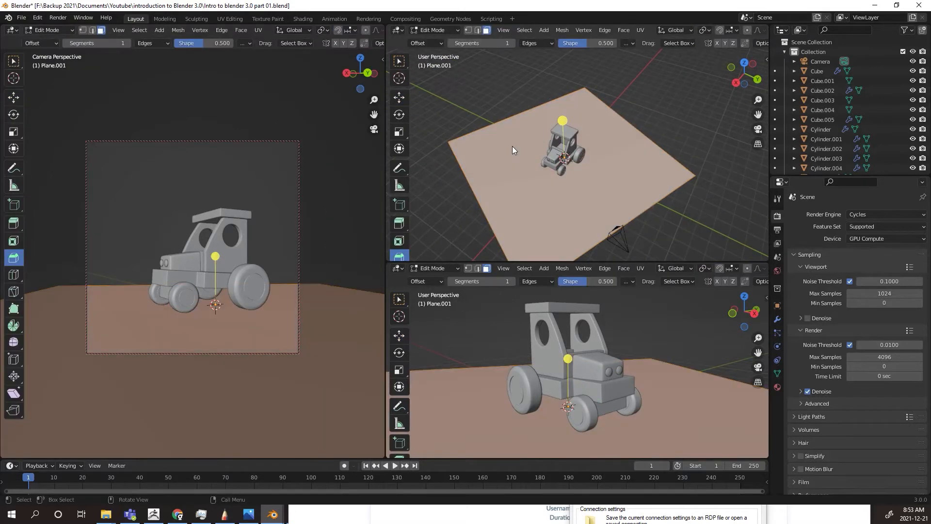
pyautogui.click(508, 117)
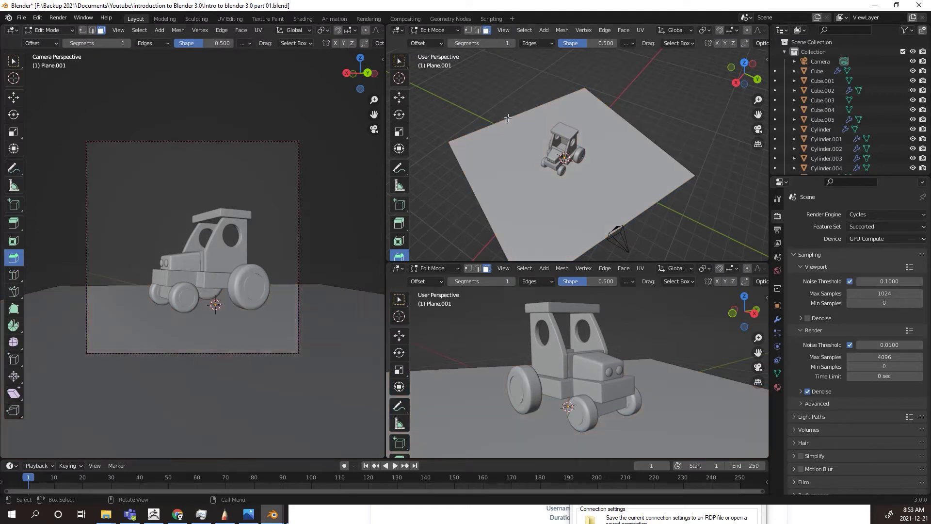
pyautogui.press('2')
pyautogui.click(508, 117)
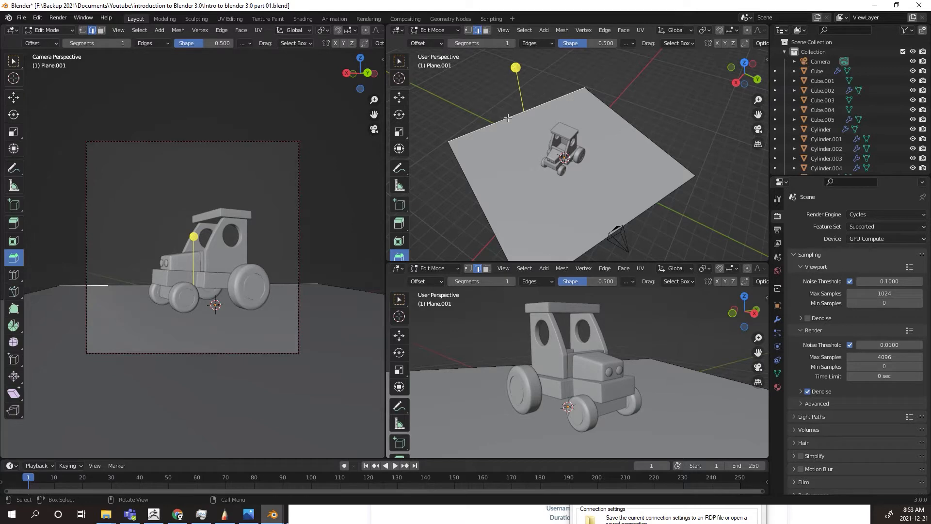
pyautogui.scroll(-2, 508, 118)
pyautogui.moveTo(499, 127); pyautogui.dragTo(546, 100, button='middle')
pyautogui.scroll(-2, 543, 100)
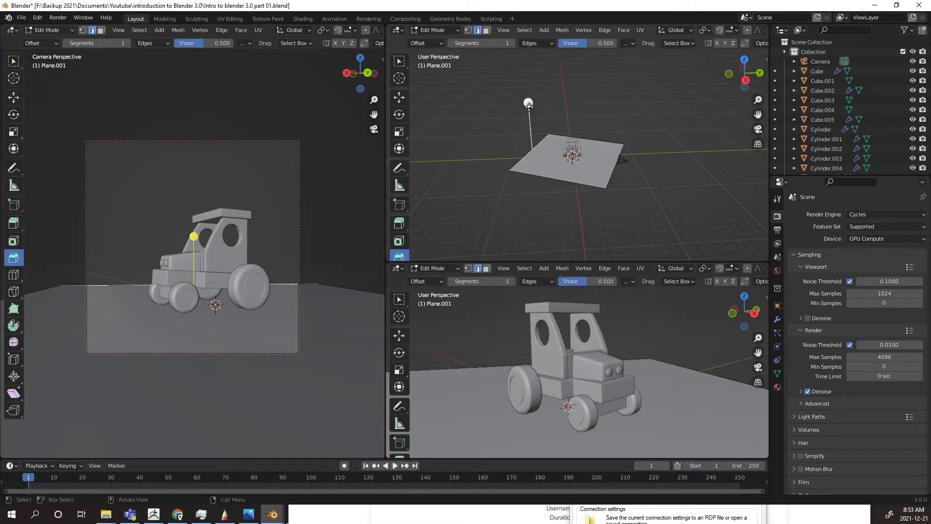
pyautogui.moveTo(529, 104); pyautogui.dragTo(530, 47)
pyautogui.press('z')
# Bevel the fold edge between the floor and the back wall by about 0.389 m
pyautogui.moveTo(571, 99); pyautogui.dragTo(532, 126, button='middle')
pyautogui.moveTo(620, 118); pyautogui.dragTo(605, 148, button='middle')
pyautogui.hotkey('ctrl', 'z')
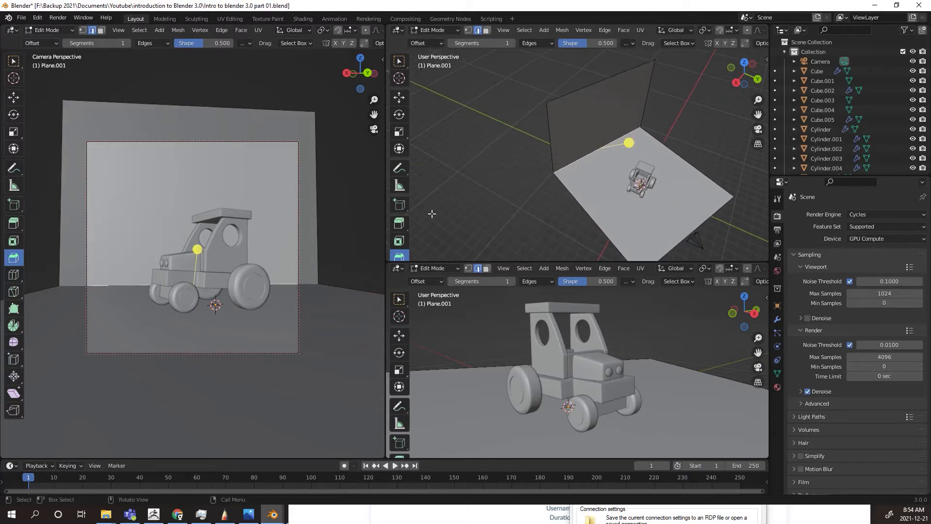
pyautogui.scroll(-1, 402, 248)
pyautogui.scroll(-1, 402, 246)
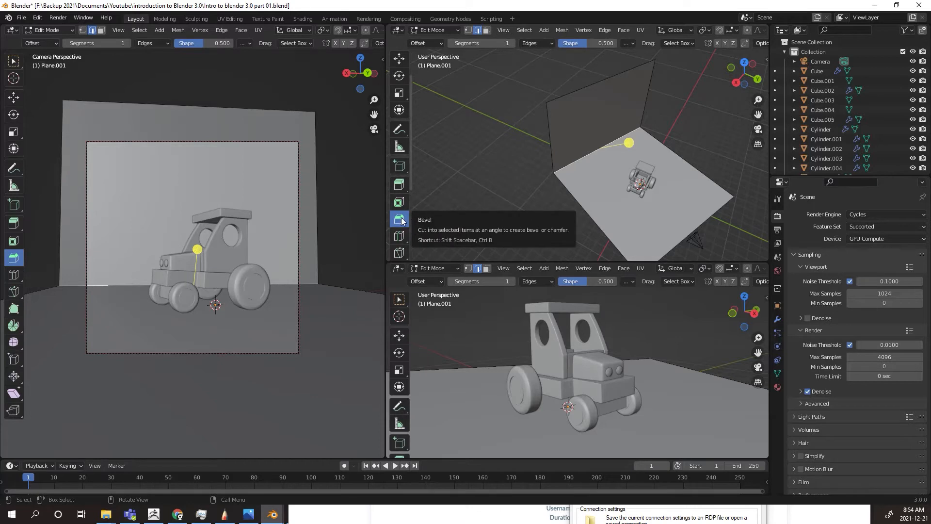
pyautogui.moveTo(630, 145); pyautogui.dragTo(652, 165)
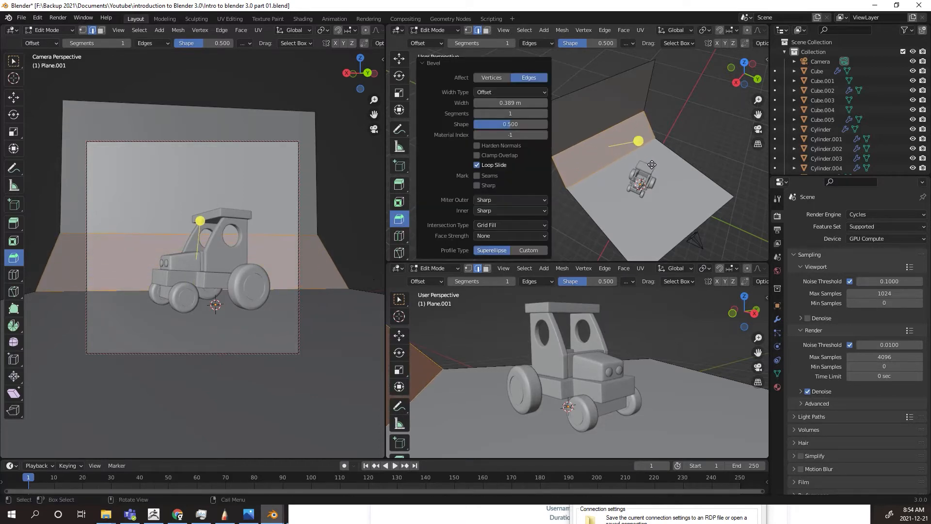
# Set the bevel's segments to 13 to round the backdrop's fold, and deselect the geometry
pyautogui.click(545, 113)
pyautogui.click(545, 113)
pyautogui.click(545, 113)
pyautogui.click(545, 113)
pyautogui.click(545, 113)
pyautogui.click(545, 114)
pyautogui.click(545, 114)
pyautogui.click(545, 114)
pyautogui.click(545, 113)
pyautogui.click(545, 113)
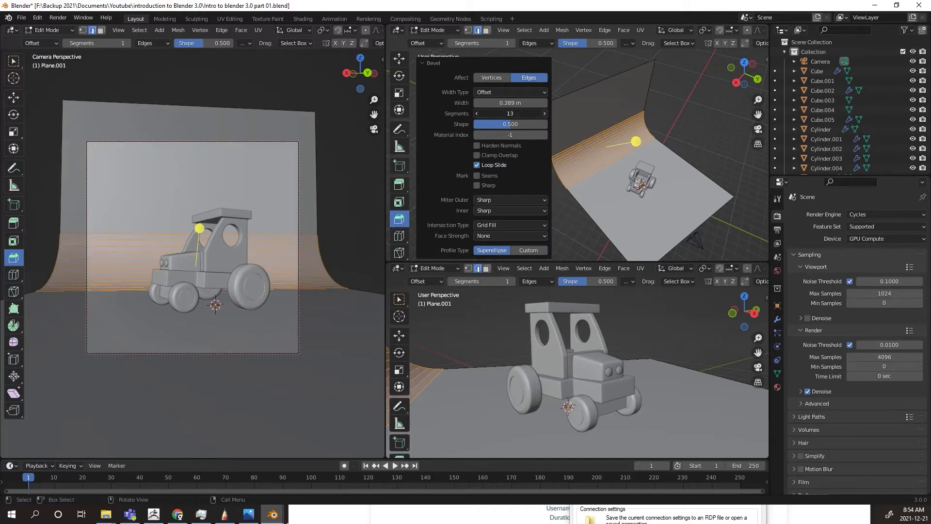
pyautogui.click(545, 114)
pyautogui.click(545, 113)
pyautogui.click(681, 115)
# Add a loop cut along the backdrop's side edge in front of the tractor, slid to a factor of about 0.968
pyautogui.moveTo(680, 114); pyautogui.dragTo(591, 205, button='middle')
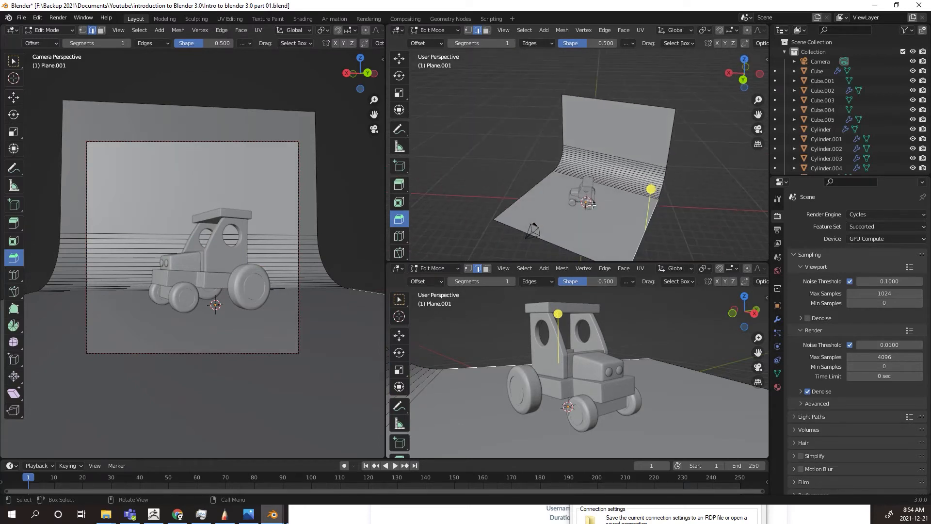
pyautogui.press('ctrl')
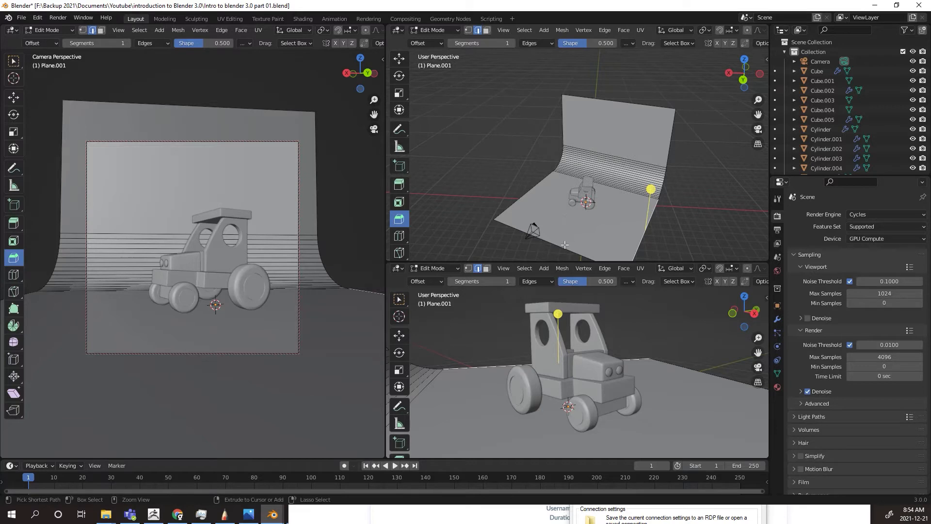
pyautogui.moveTo(564, 245); pyautogui.dragTo(560, 247)
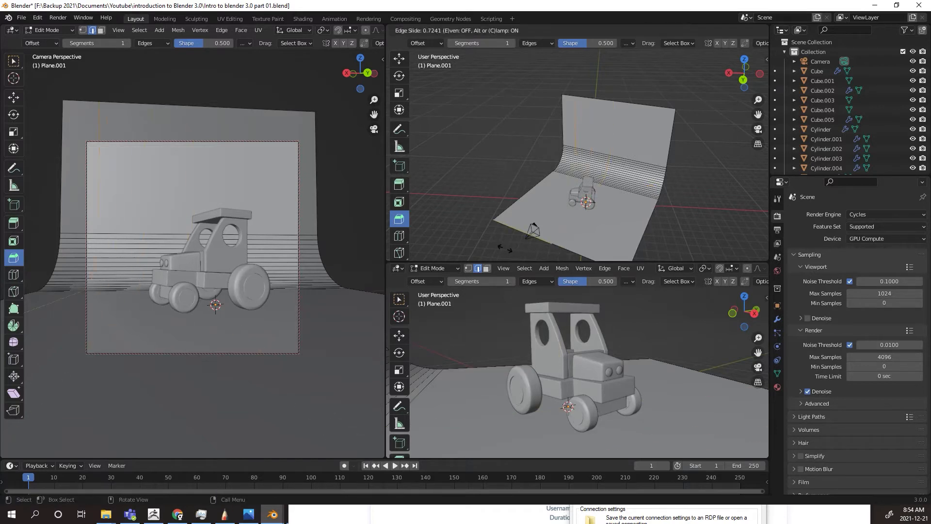
pyautogui.moveTo(505, 249); pyautogui.dragTo(484, 246)
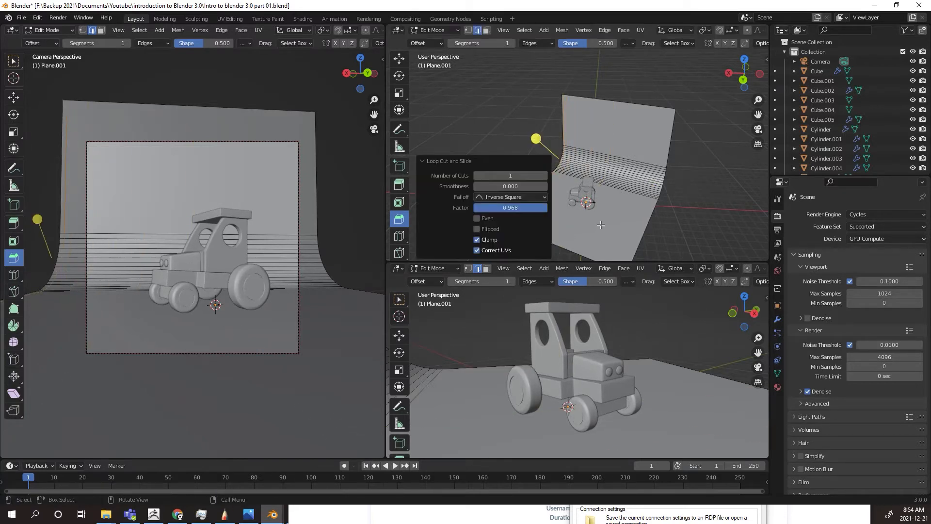
# Add a loop cut along the backdrop's opposite side edge, behind the tractor's rear wheels, slid to a factor of about -0.961
pyautogui.click(603, 225)
pyautogui.click(580, 255)
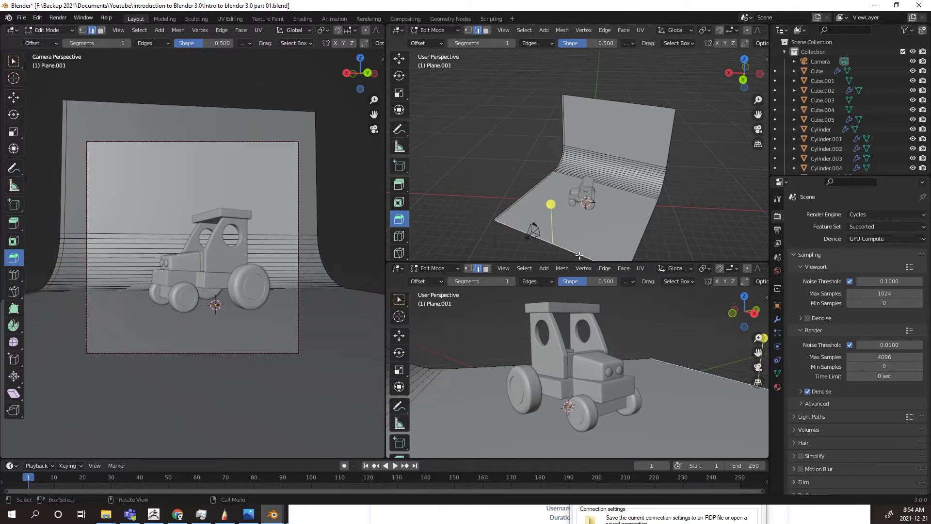
pyautogui.press('g')
pyautogui.press('g')
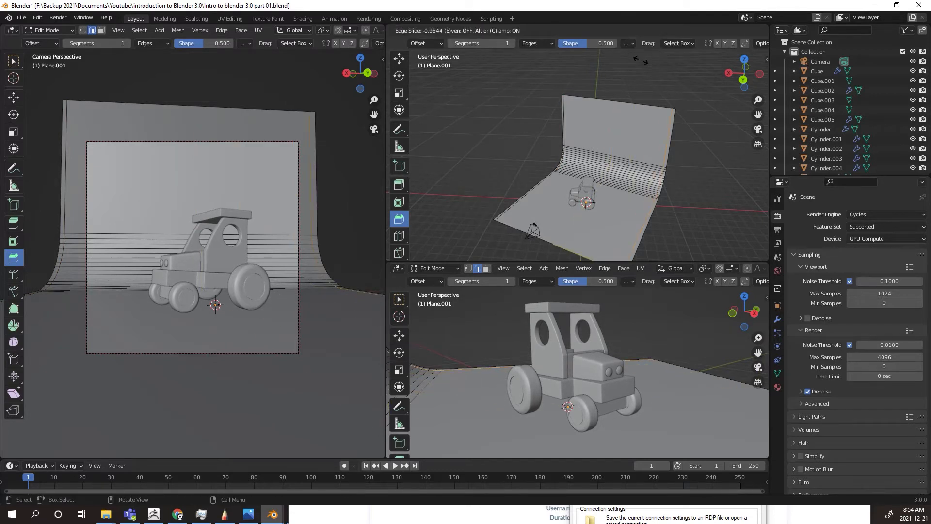
pyautogui.click(641, 60)
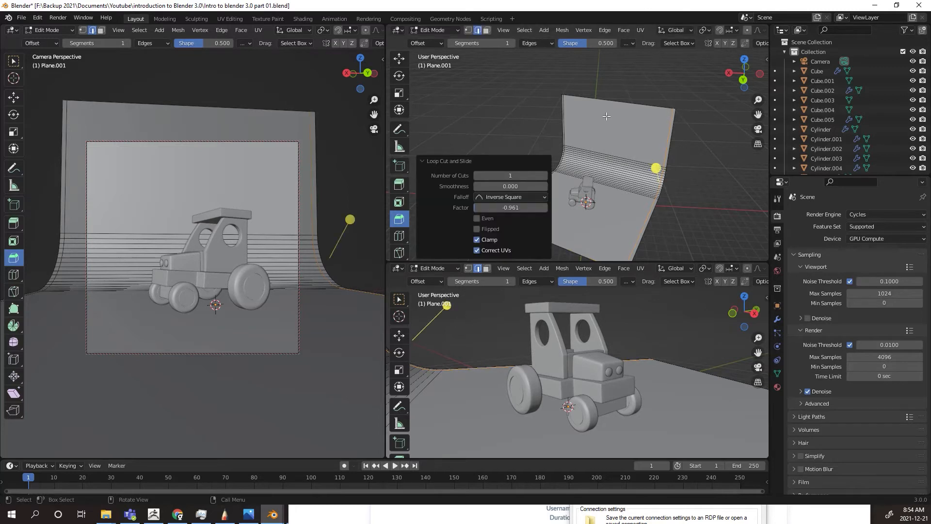
# Add a horizontal loop cut just below the back wall's upper edge, slid to a factor of about -0.95
pyautogui.keyDown('alt'); pyautogui.click(564, 116); pyautogui.keyUp('alt')
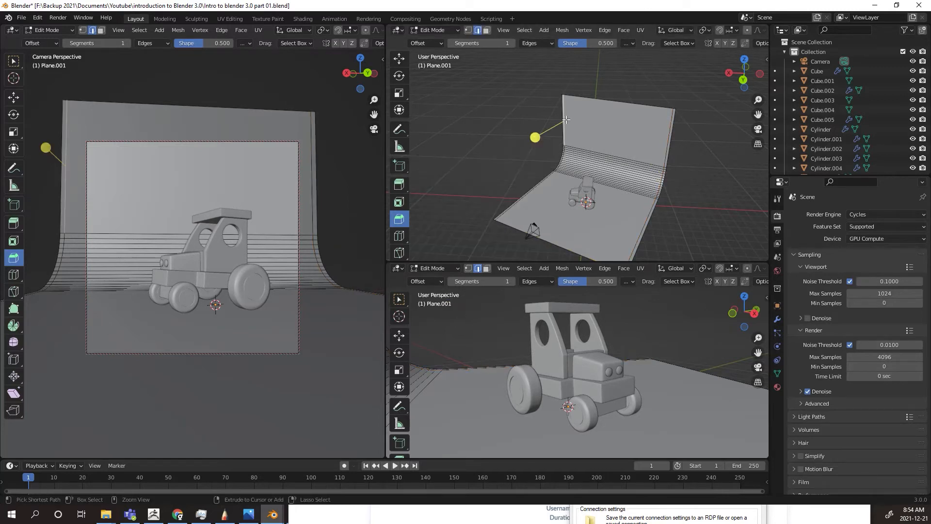
pyautogui.press('g')
pyautogui.press('g')
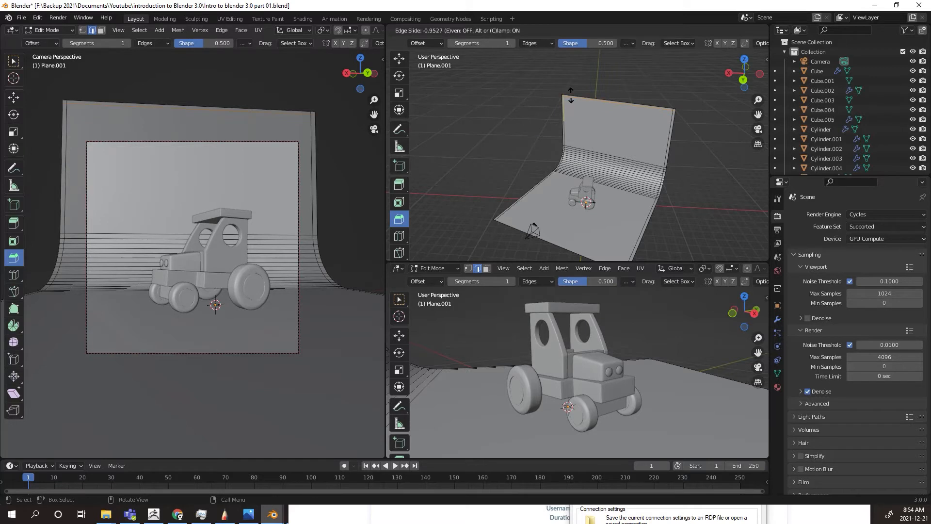
pyautogui.click(571, 96)
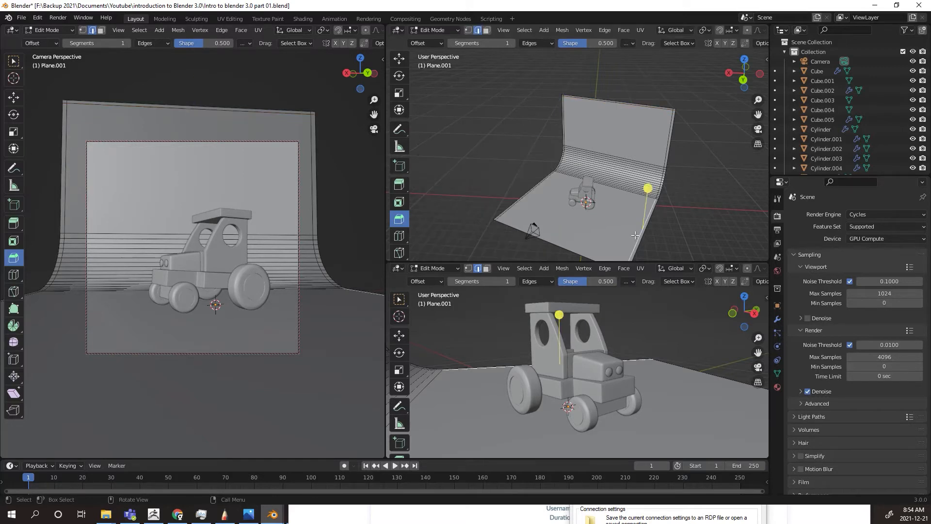
# Add a loop cut close to the floor's front edge near the camera, slid to a factor of about -0.952
pyautogui.hotkey('ctrl', 'r')
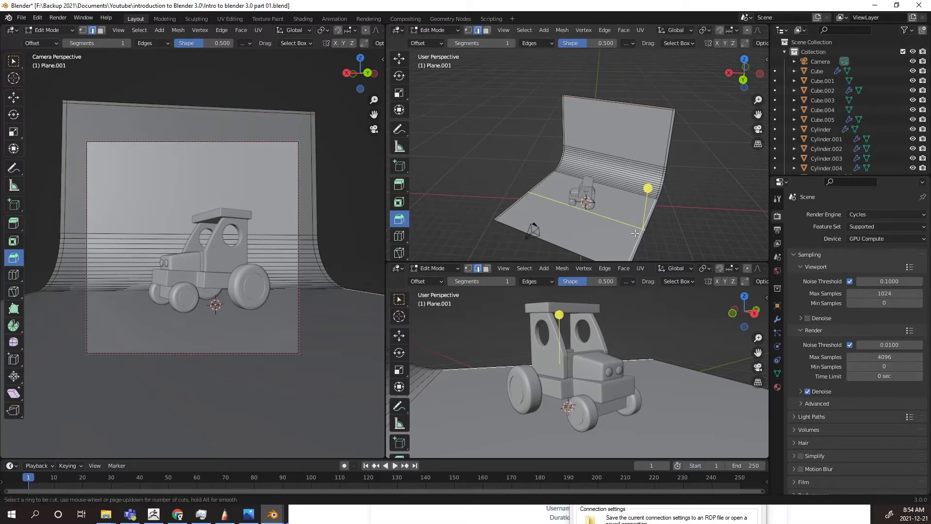
pyautogui.click(635, 233)
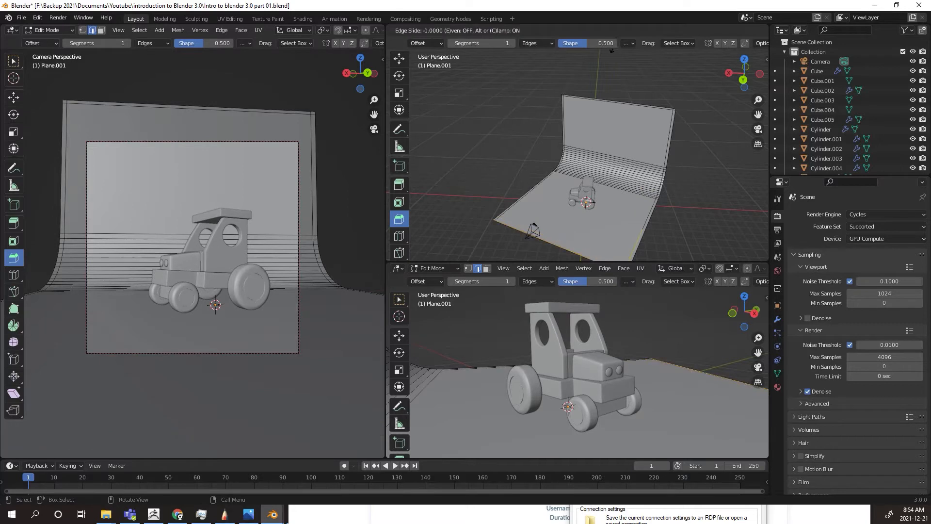
pyautogui.click(644, 2)
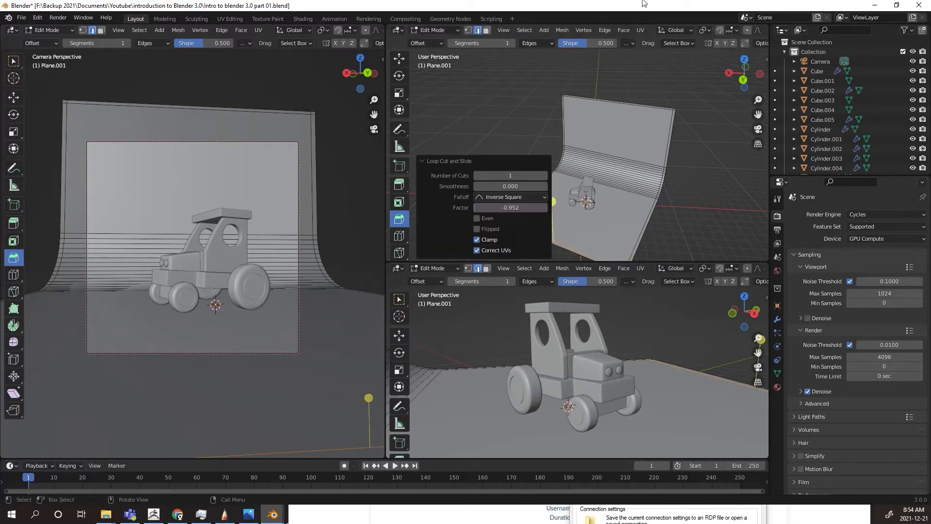
pyautogui.click(550, 100)
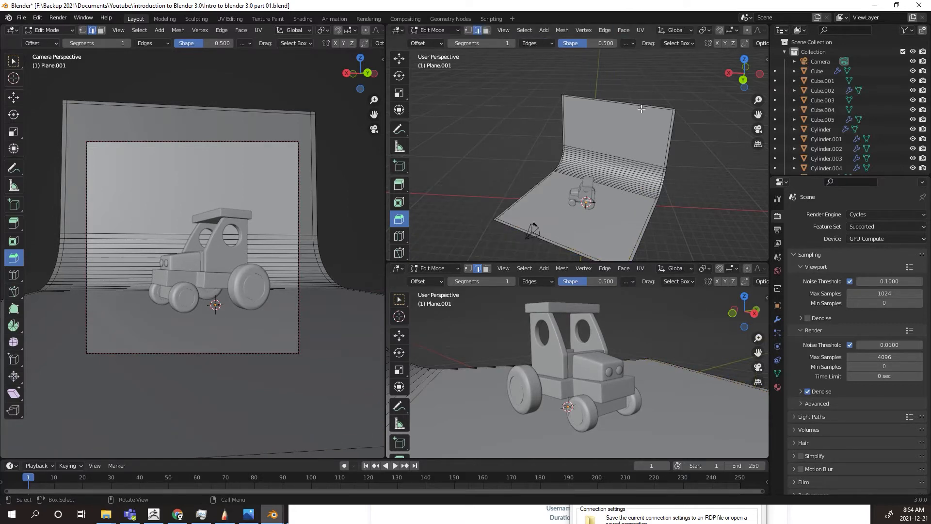
# Return the backdrop to Object Mode and add a Subdivision Surface modifier with 2 viewport levels and 3 render levels
pyautogui.moveTo(631, 143); pyautogui.dragTo(607, 148, button='middle')
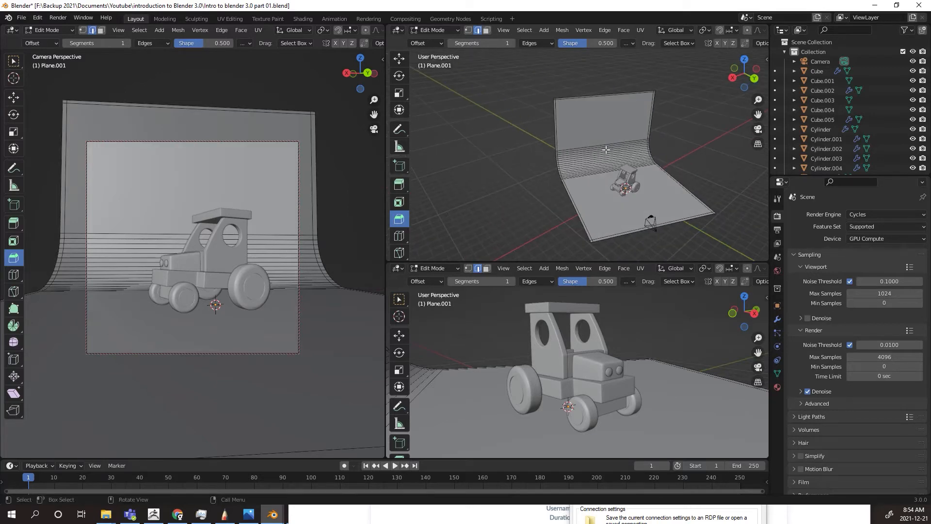
pyautogui.moveTo(681, 156); pyautogui.dragTo(676, 152, button='middle')
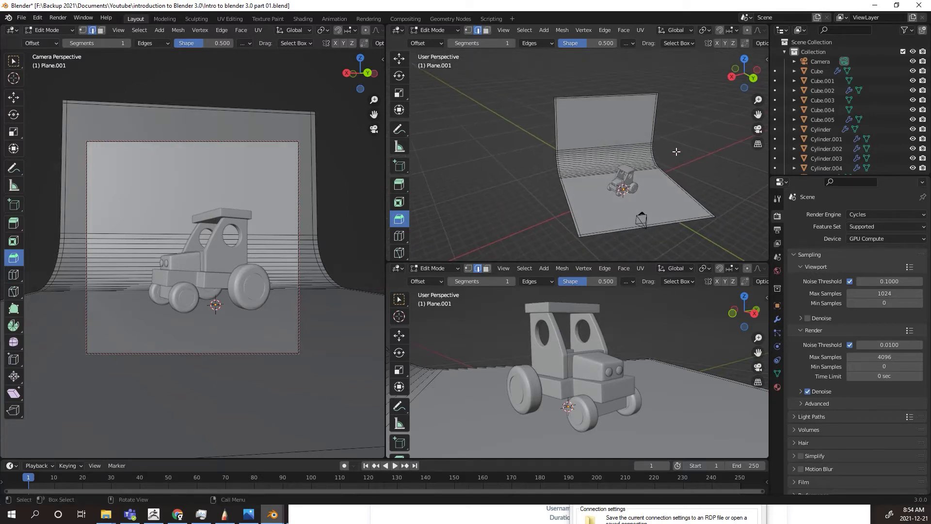
pyautogui.press('Tab')
pyautogui.moveTo(487, 179); pyautogui.dragTo(569, 173, button='middle')
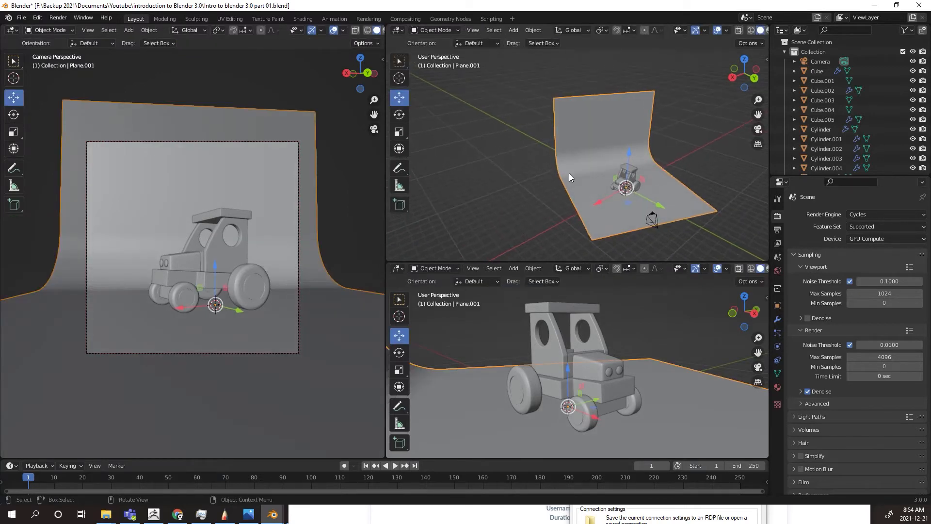
pyautogui.click(778, 319)
pyautogui.click(812, 216)
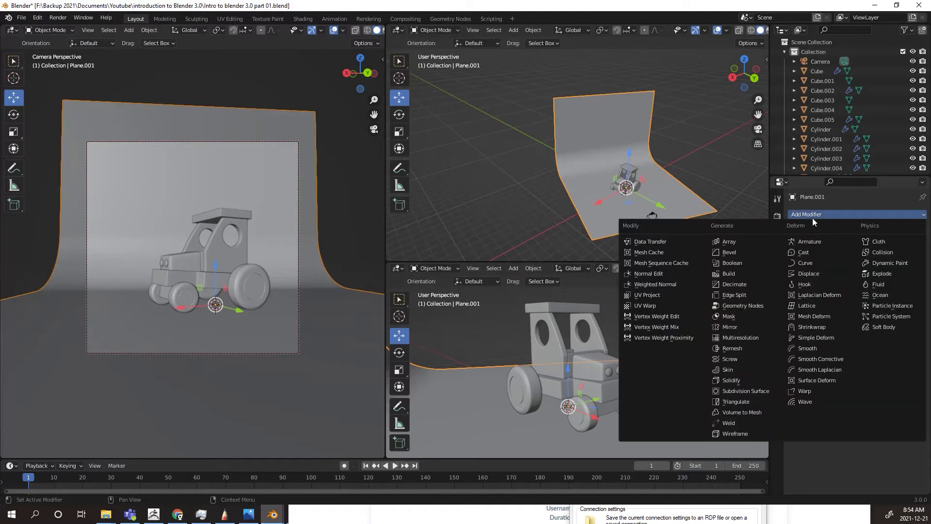
pyautogui.click(751, 390)
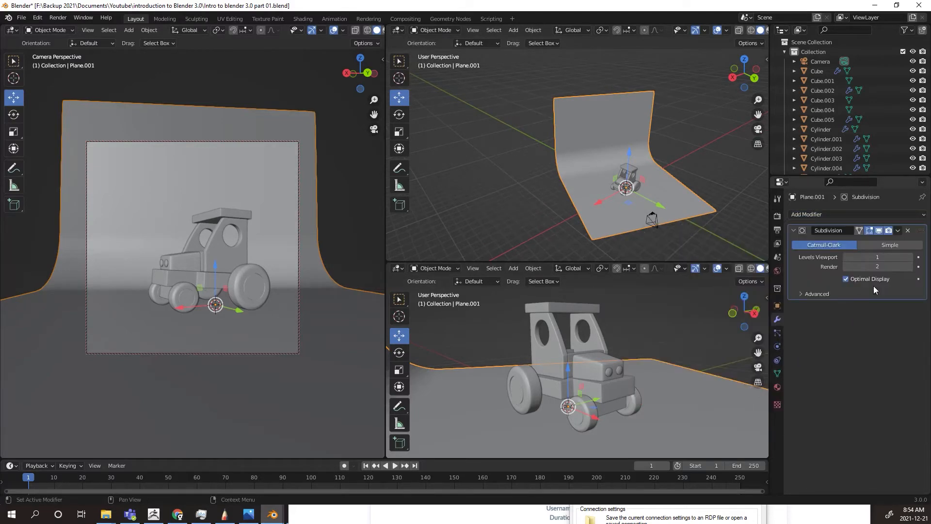
pyautogui.moveTo(878, 257); pyautogui.dragTo(902, 266)
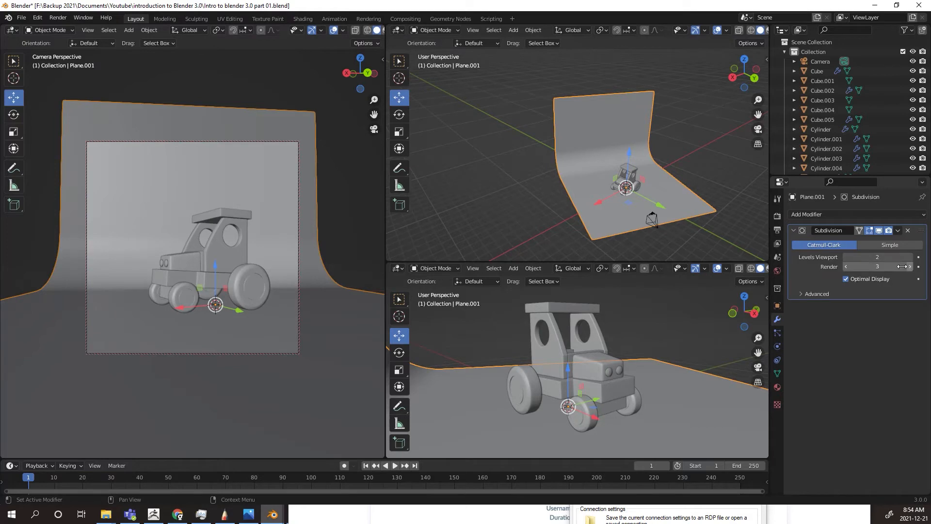
pyautogui.click(529, 200)
pyautogui.moveTo(528, 200); pyautogui.dragTo(604, 176, button='middle')
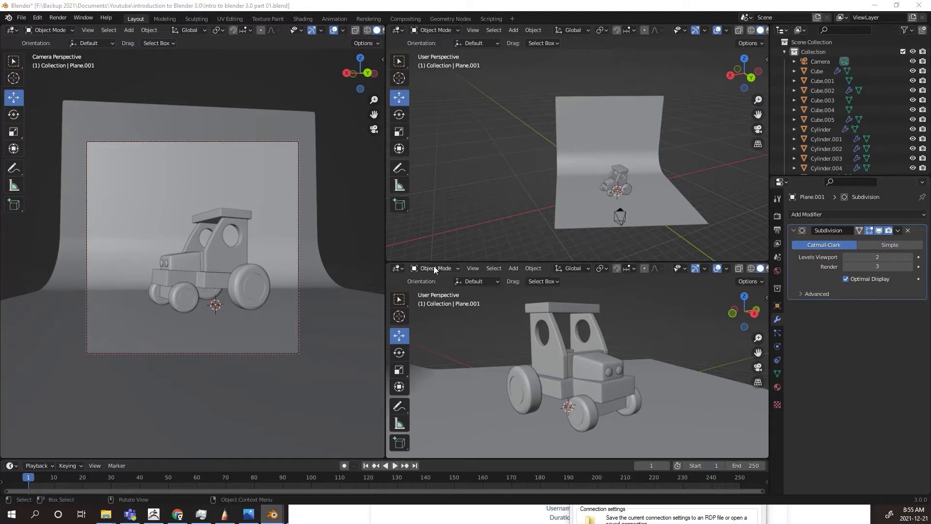
# Change the lower 3D viewport into a Shader Editor showing the World shader nodes
pyautogui.click(397, 268)
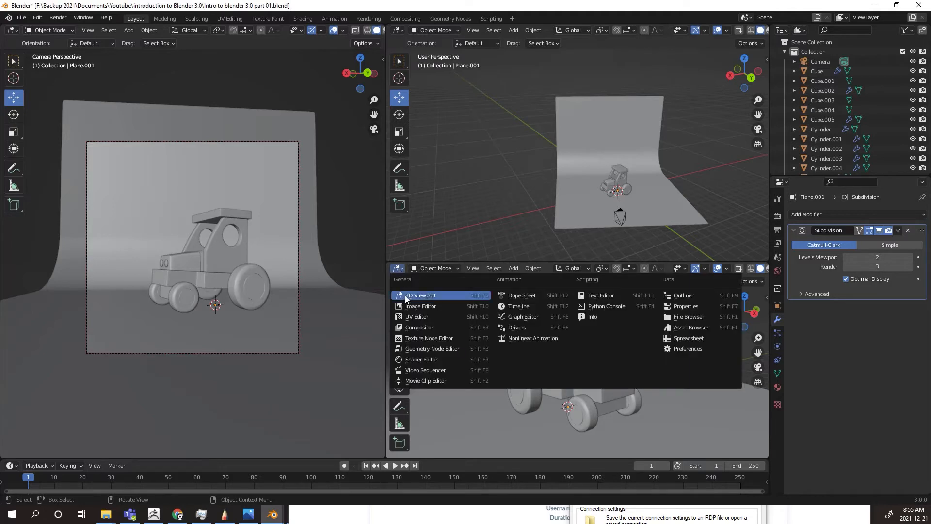
pyautogui.click(433, 361)
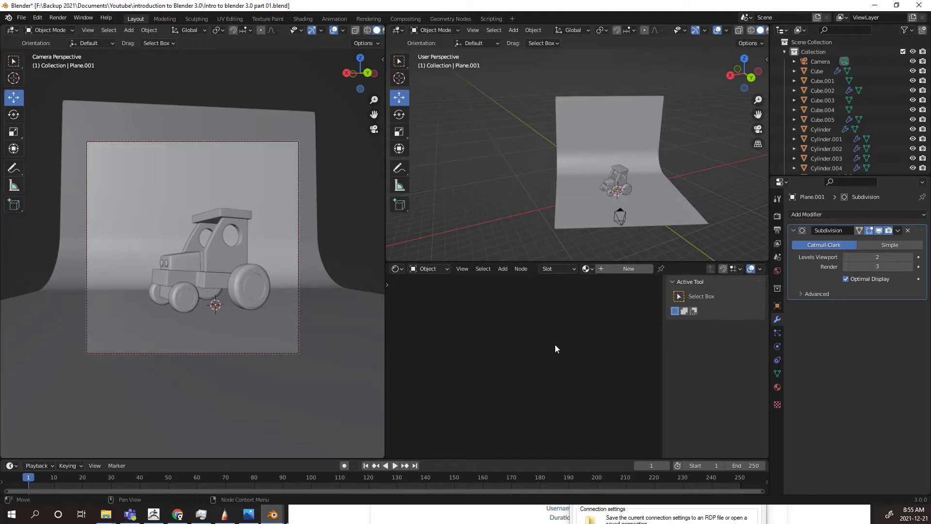
pyautogui.click(433, 269)
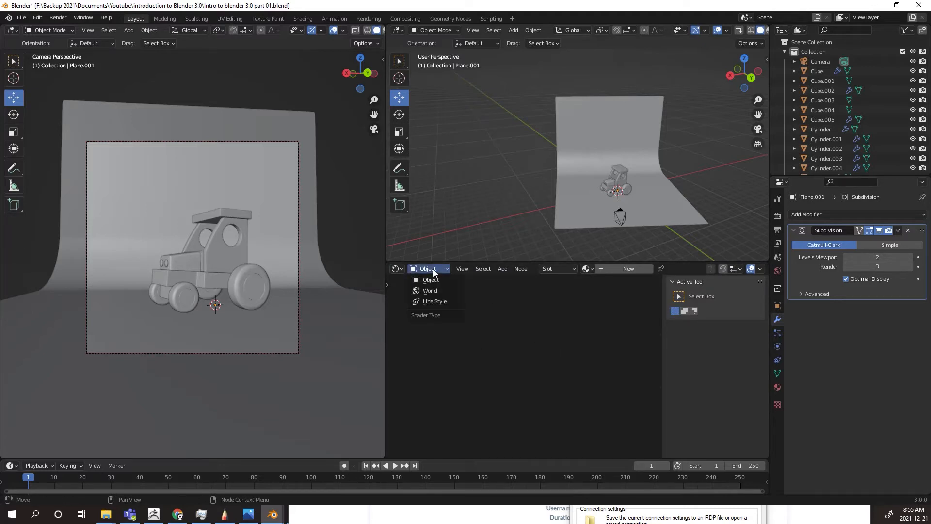
pyautogui.click(430, 289)
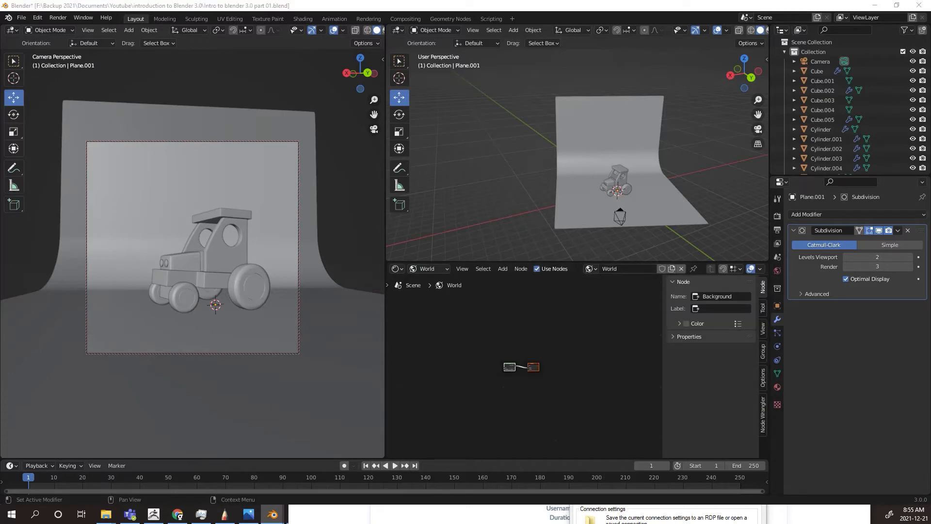
pyautogui.scroll(3, 518, 383)
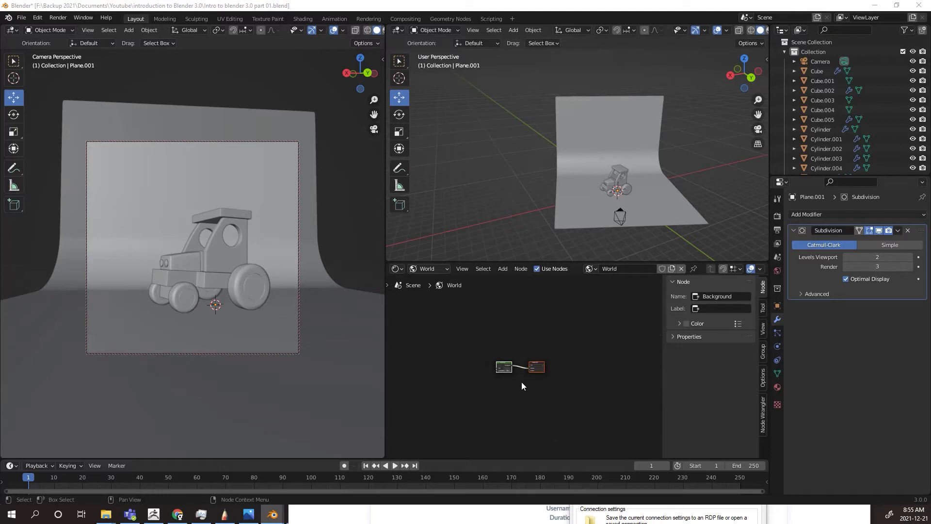
pyautogui.moveTo(518, 384); pyautogui.dragTo(611, 372, button='middle')
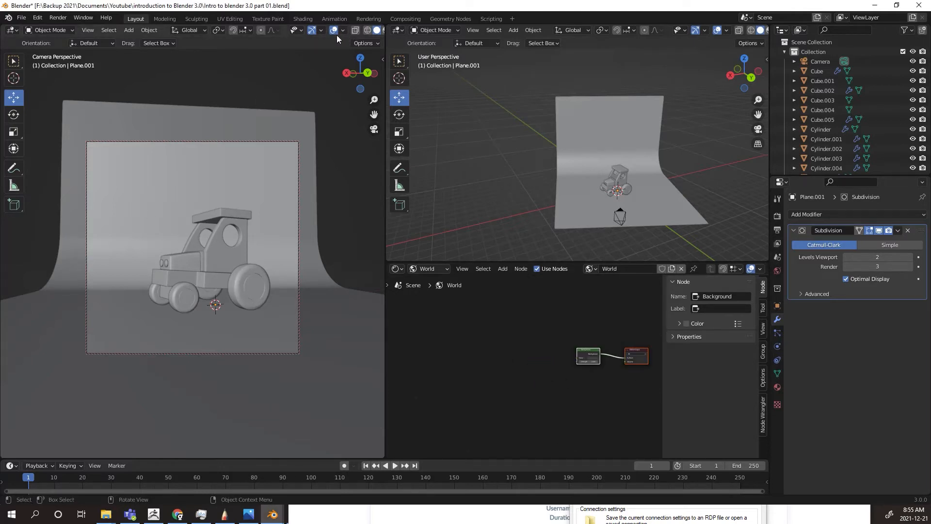
# Switch the camera view to rendered viewport shading
pyautogui.hscroll(3, 256, 36)
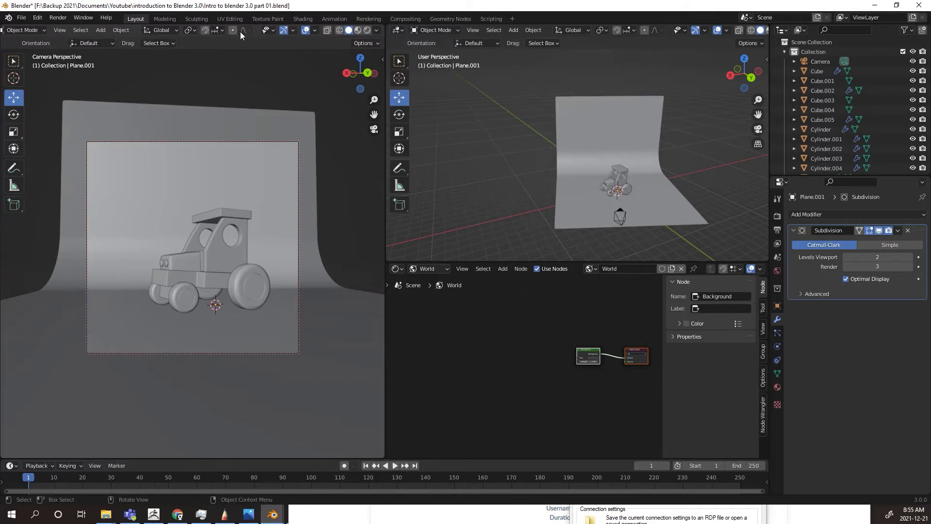
pyautogui.click(367, 31)
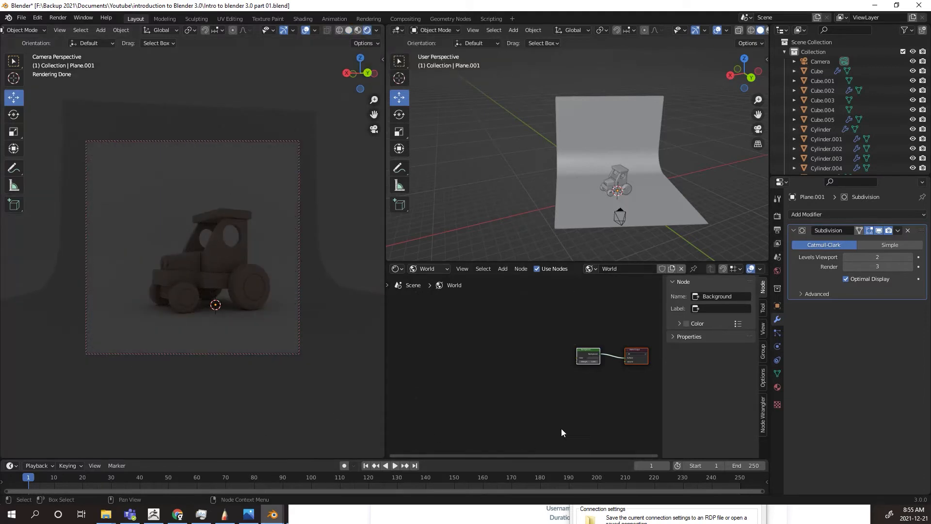
pyautogui.scroll(2, 601, 357)
pyautogui.moveTo(551, 389); pyautogui.dragTo(454, 342, button='middle')
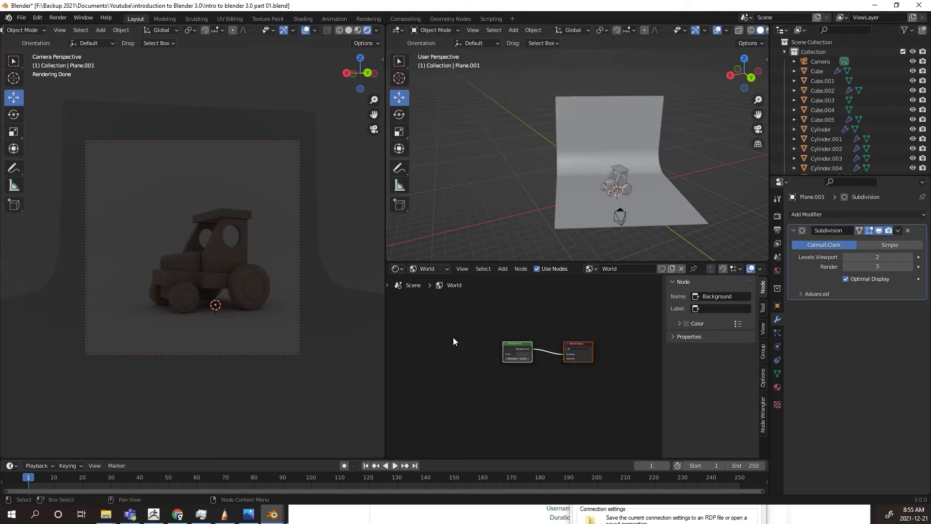
# View the tractor's rear wheel material in the object shader nodes and return to the World nodes
pyautogui.click(434, 269)
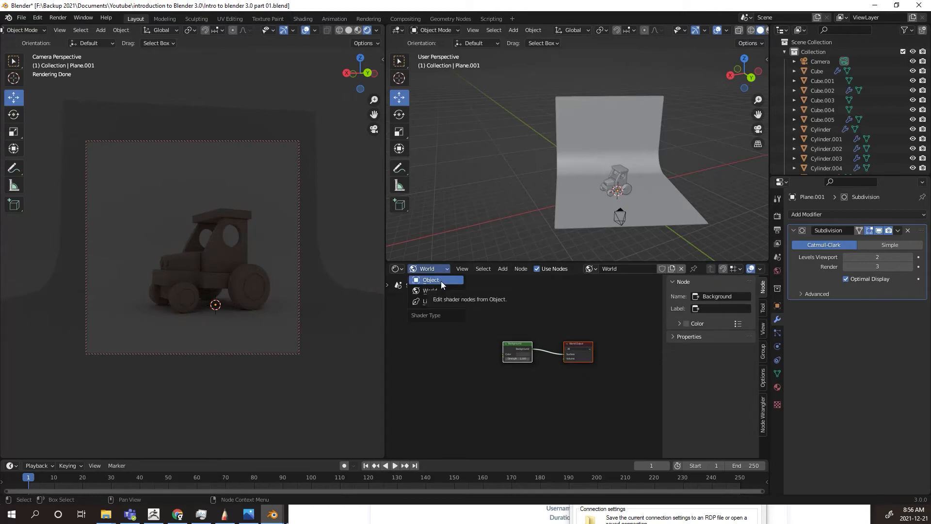
pyautogui.click(435, 281)
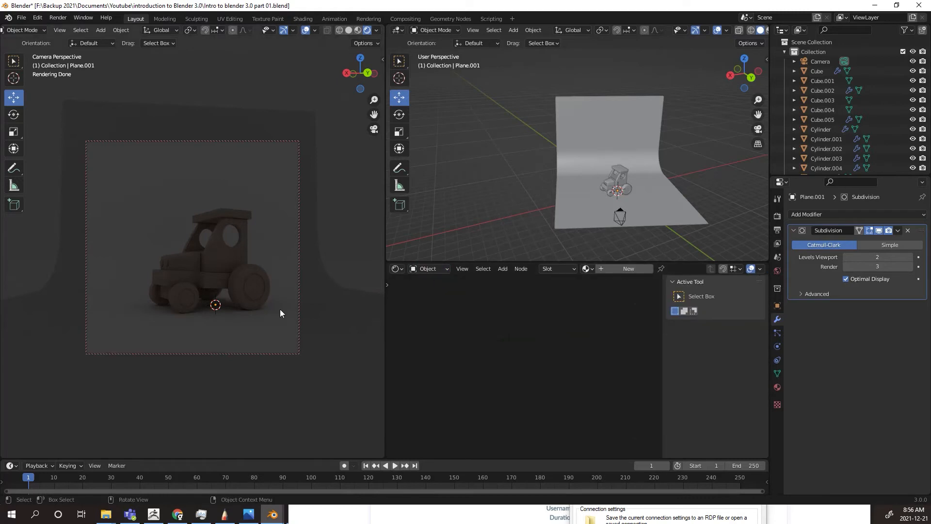
pyautogui.click(263, 290)
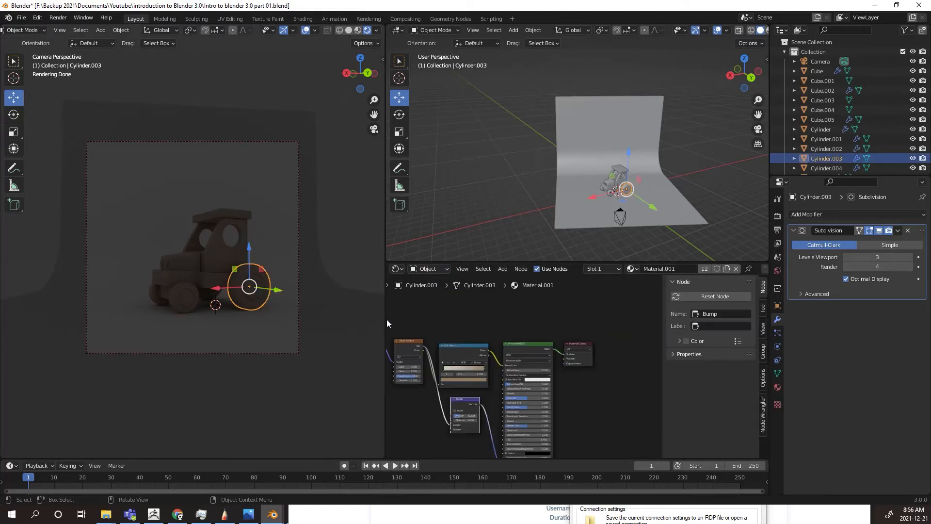
pyautogui.click(438, 269)
pyautogui.click(437, 287)
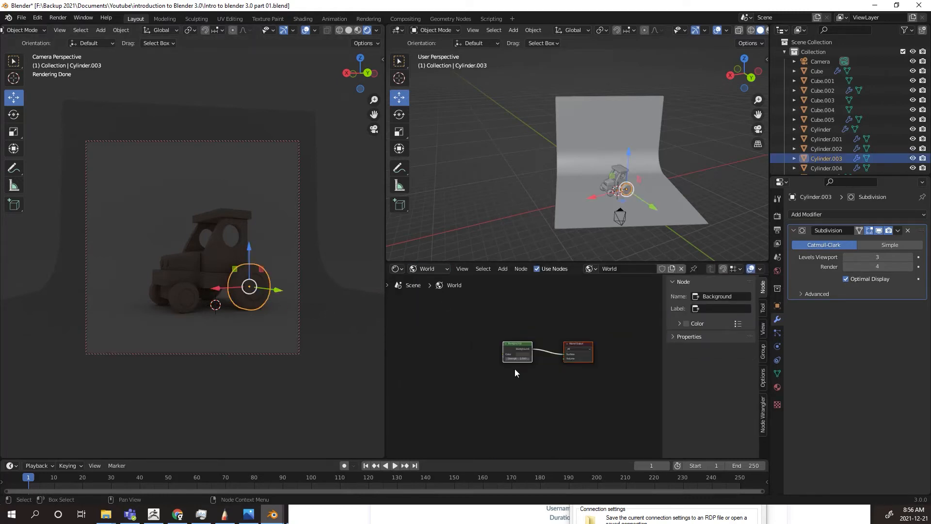
# Add an Environment Texture with Mapping and Texture Coordinate nodes to the World's Background node and space the new nodes clear of it
pyautogui.moveTo(517, 345); pyautogui.dragTo(568, 330)
pyautogui.scroll(2, 548, 362)
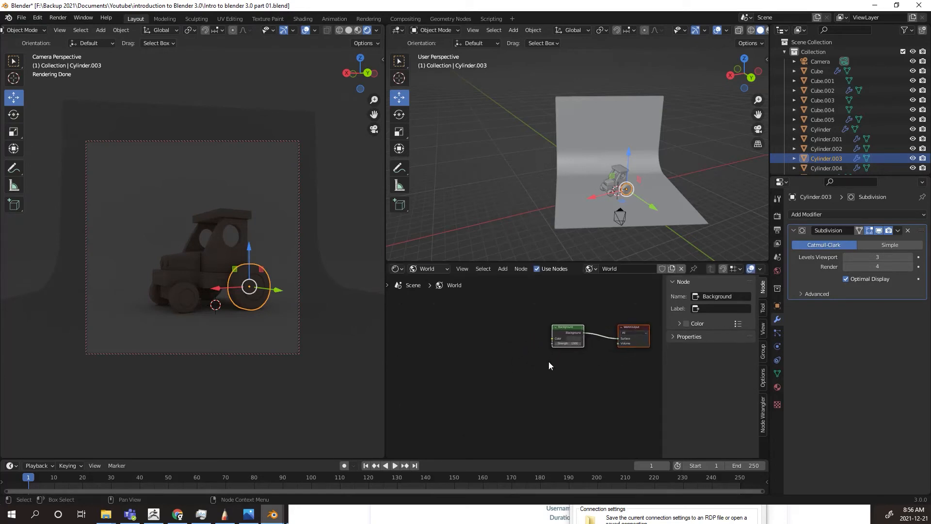
pyautogui.moveTo(561, 362); pyautogui.dragTo(578, 385, button='middle')
pyautogui.moveTo(566, 339); pyautogui.dragTo(529, 306, button='middle')
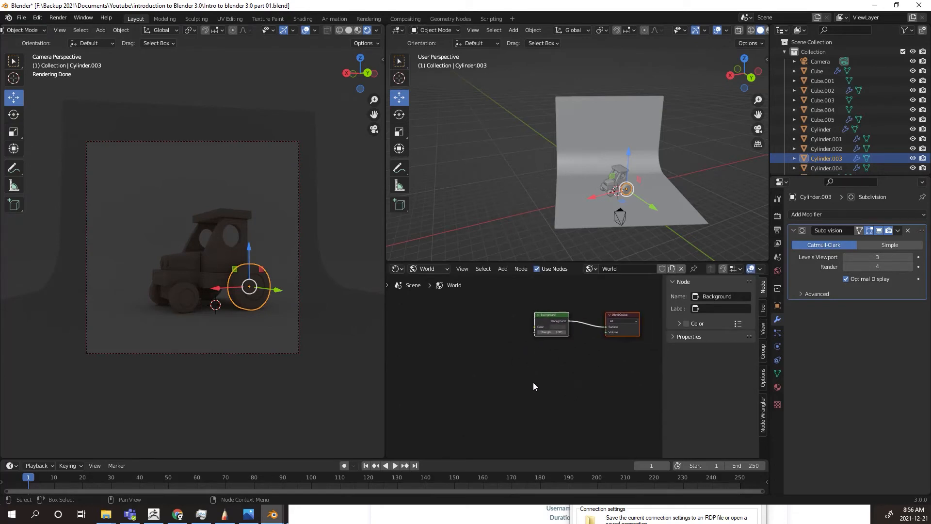
pyautogui.click(551, 315)
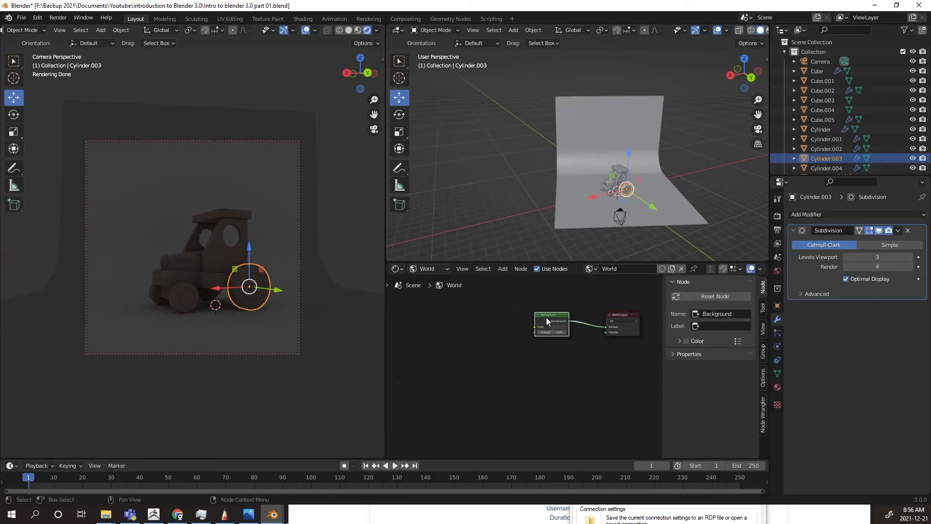
pyautogui.hotkey('ctrl', 't')
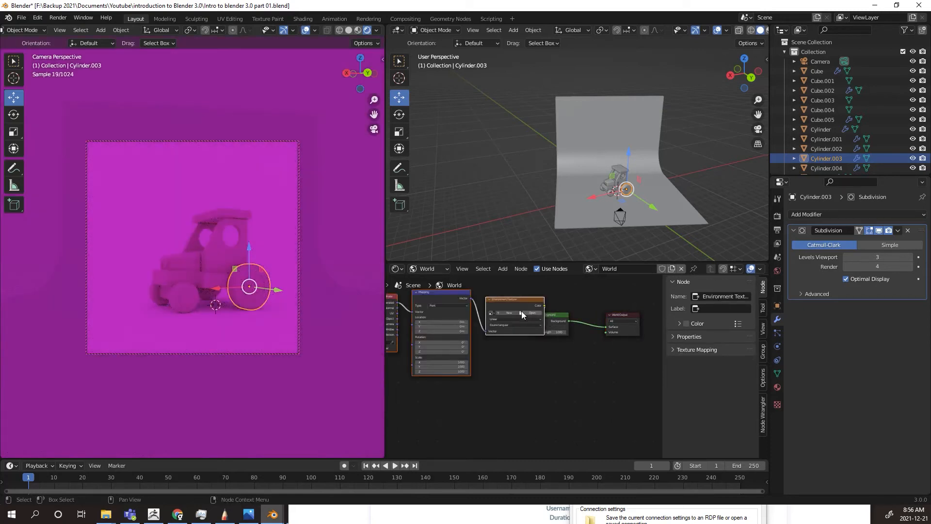
pyautogui.moveTo(519, 303); pyautogui.dragTo(493, 315)
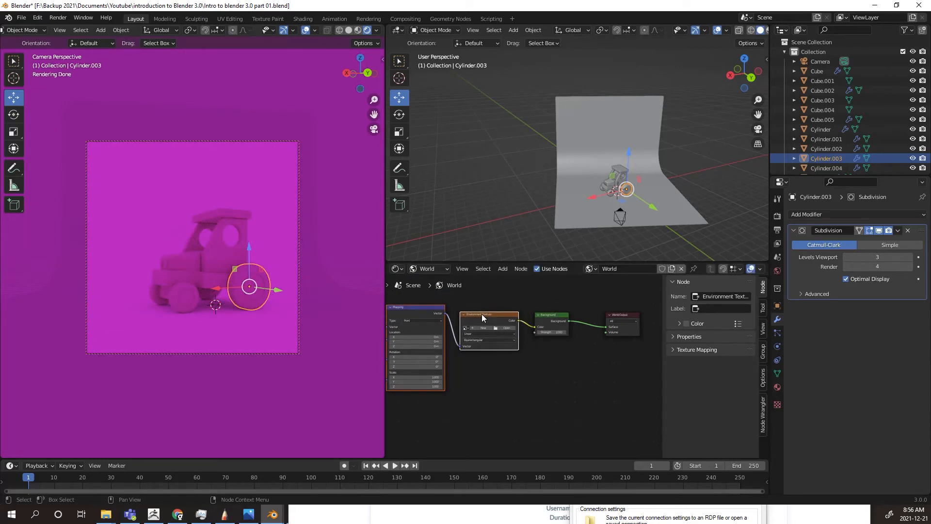
pyautogui.moveTo(481, 314); pyautogui.dragTo(482, 305)
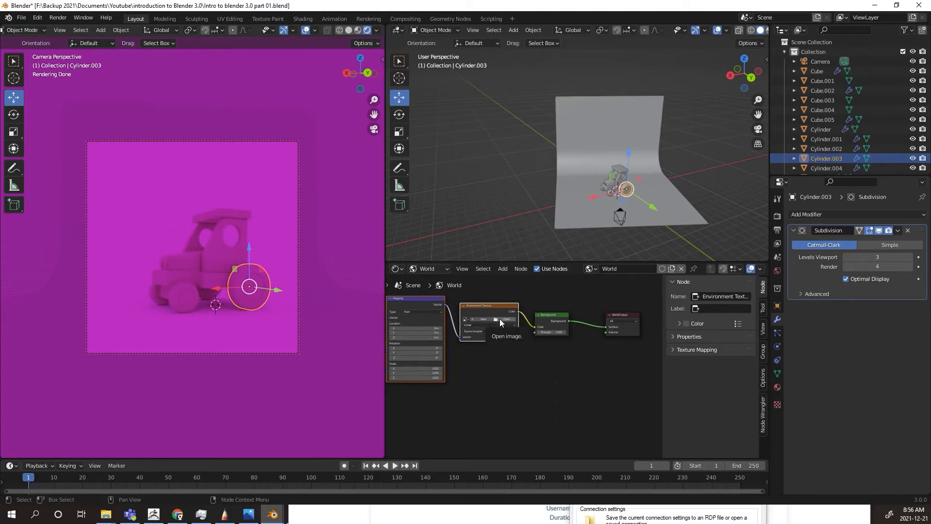
# Load paul_lobe_haus_4k.hdr from D:\Assets\HDRI into the Environment Texture node
pyautogui.click(500, 318)
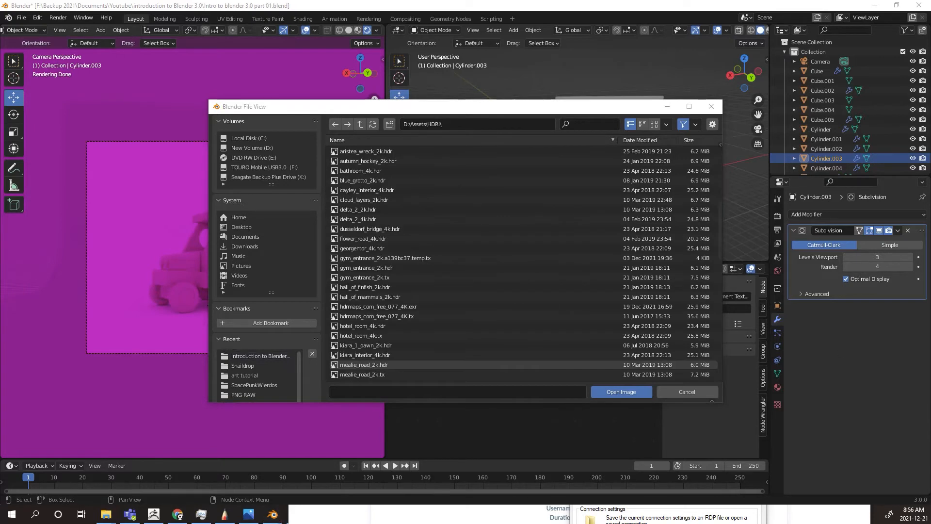
pyautogui.scroll(-3, 474, 269)
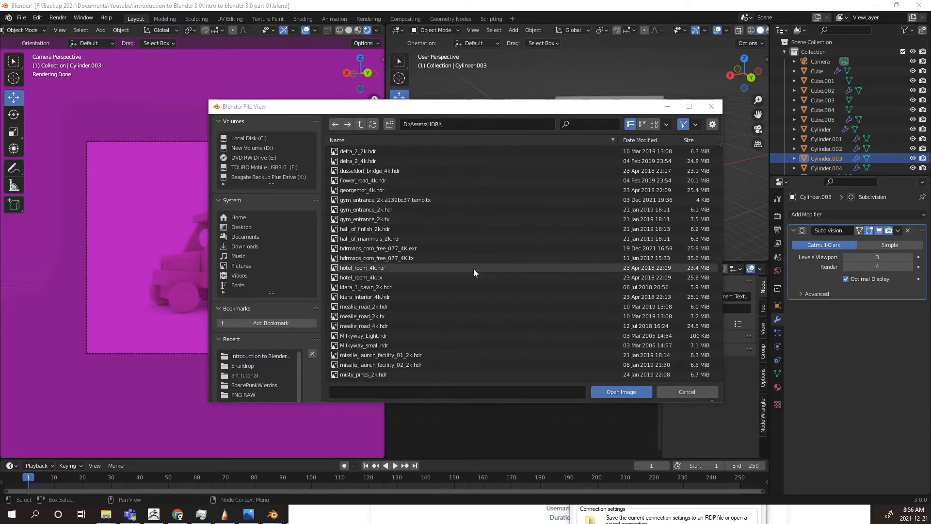
pyautogui.scroll(-5, 473, 268)
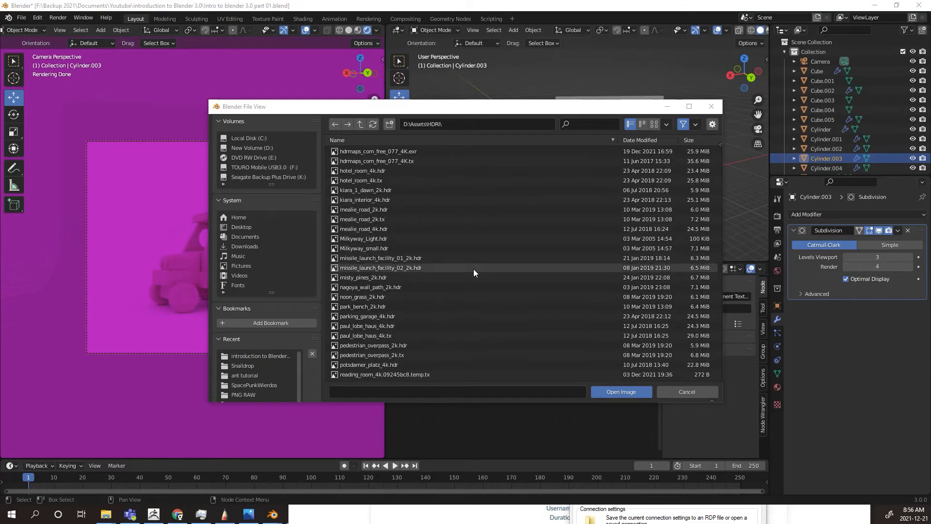
pyautogui.click(383, 326)
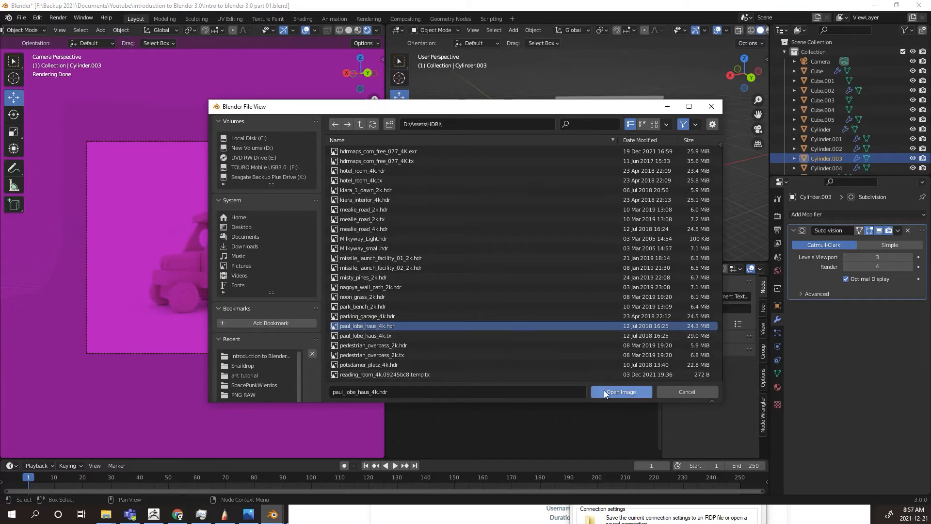
pyautogui.click(626, 392)
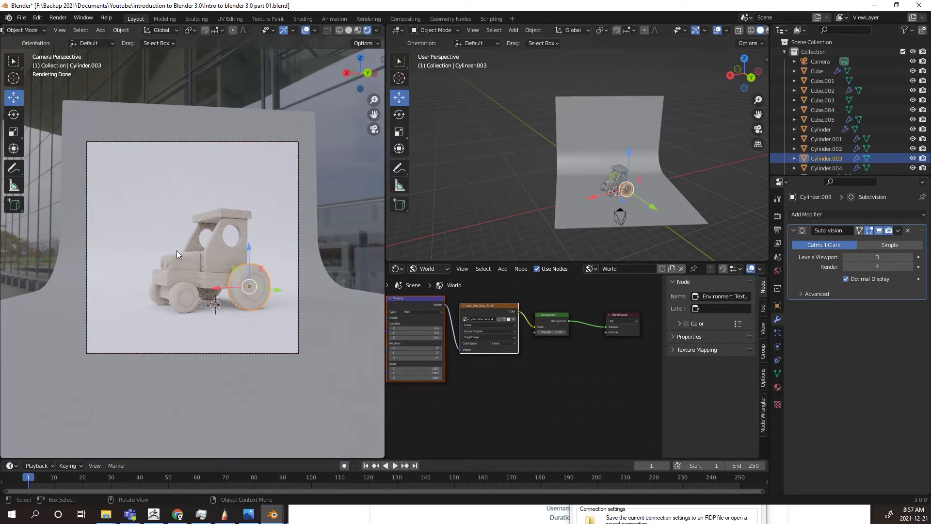
# Set the World Background node's strength to 0.2
pyautogui.moveTo(498, 366); pyautogui.dragTo(464, 384, button='middle')
pyautogui.scroll(1, 574, 363)
pyautogui.scroll(2, 554, 372)
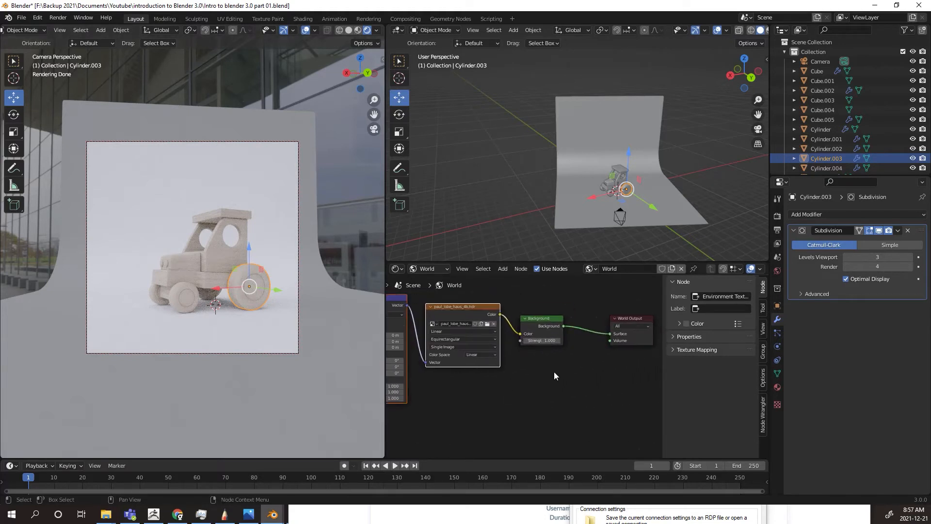
pyautogui.click(551, 342)
pyautogui.write('0.2')
pyautogui.press('Return')
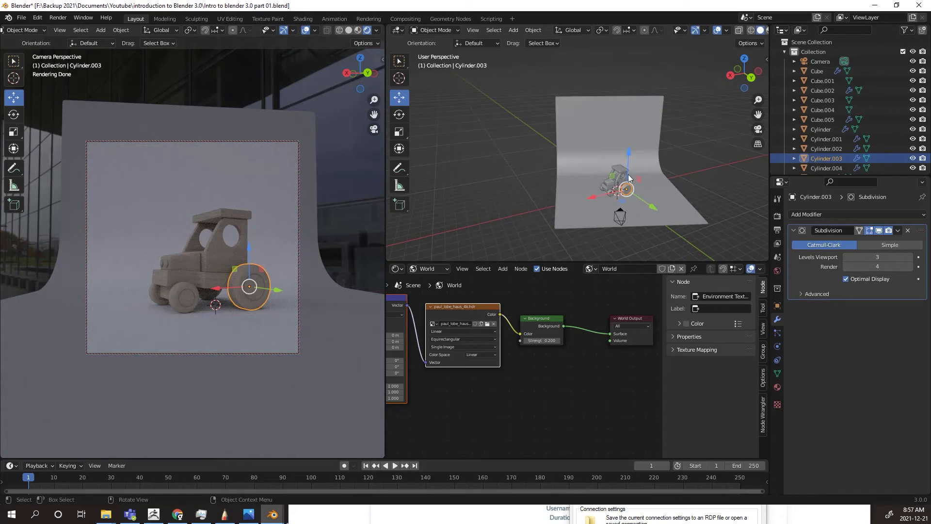
# Set the curved backdrop material's Specular to 1.0 and lower its Roughness to 0.185
pyautogui.moveTo(613, 199); pyautogui.dragTo(654, 194, button='middle')
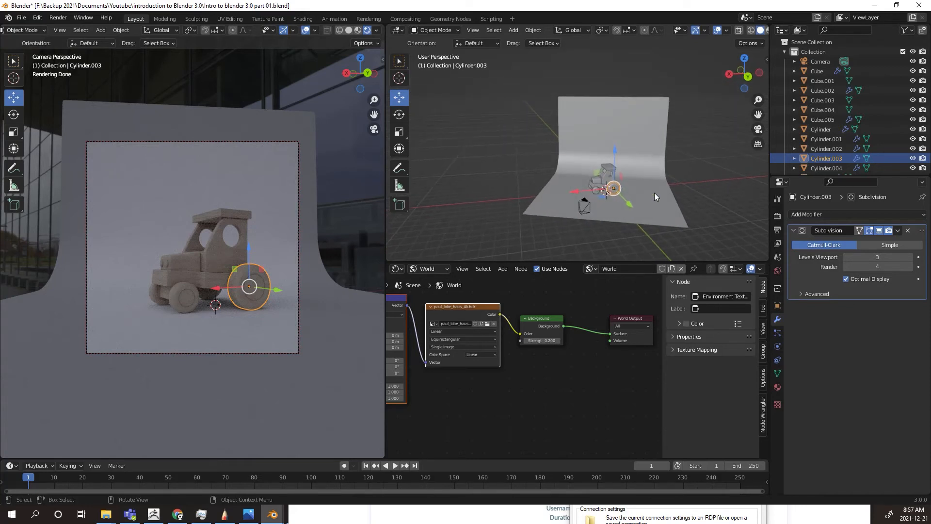
pyautogui.click(657, 151)
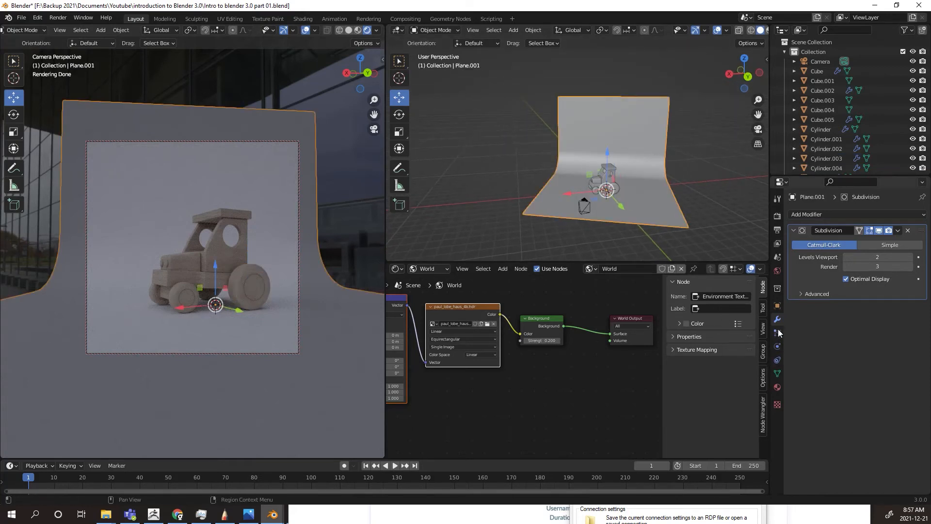
pyautogui.click(778, 388)
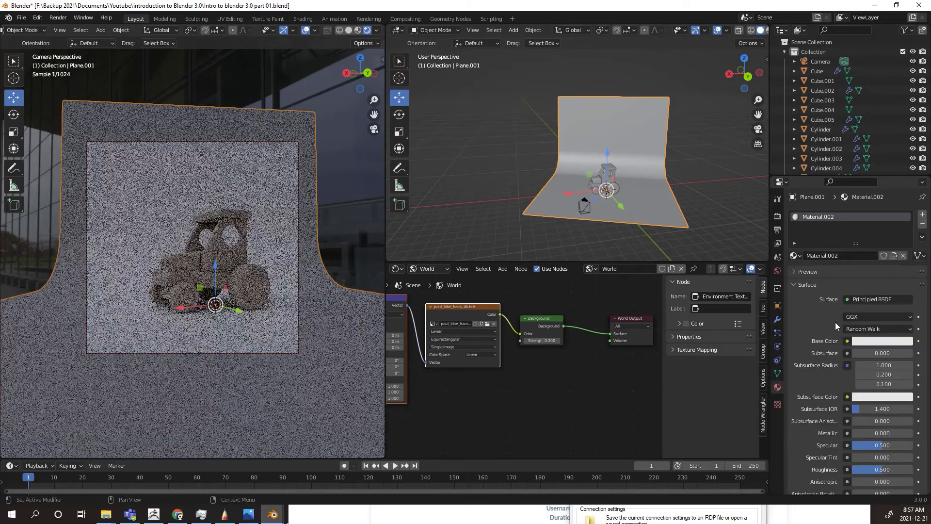
pyautogui.scroll(-4, 837, 307)
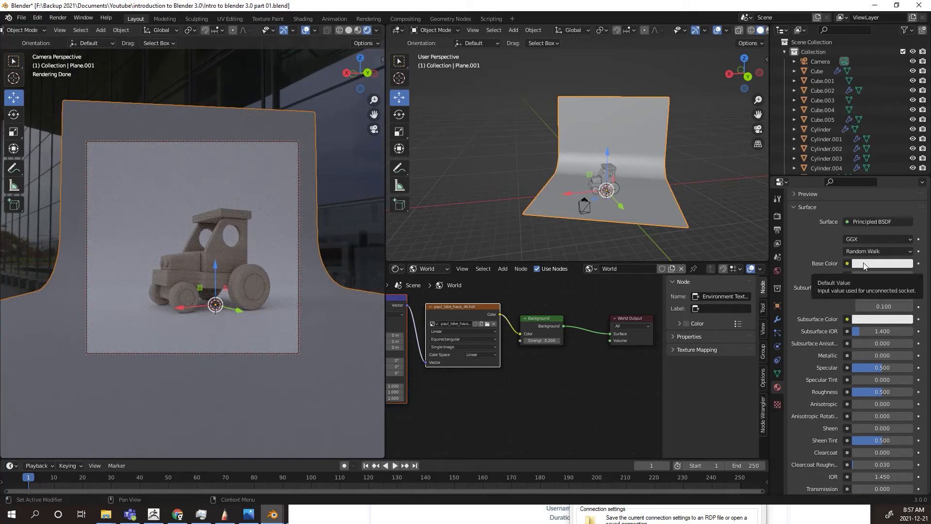
pyautogui.scroll(-1, 818, 350)
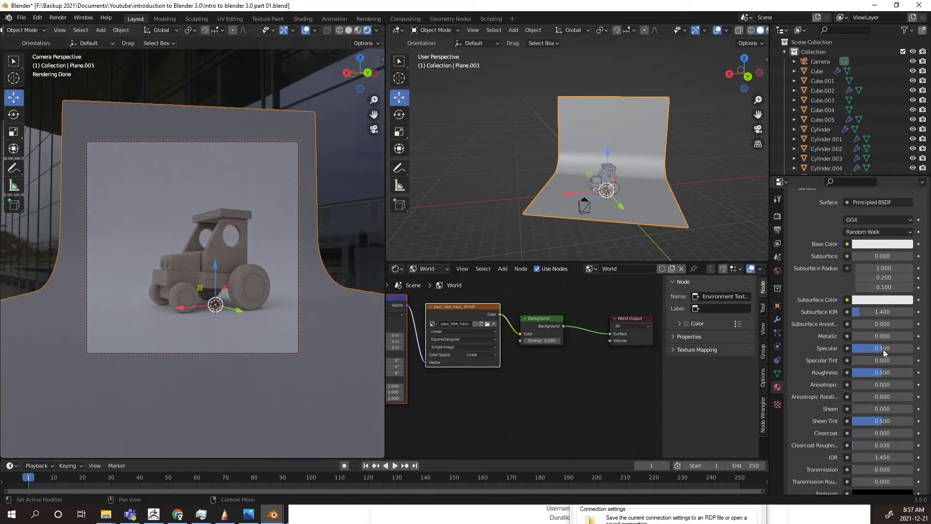
pyautogui.moveTo(883, 349); pyautogui.dragTo(868, 371)
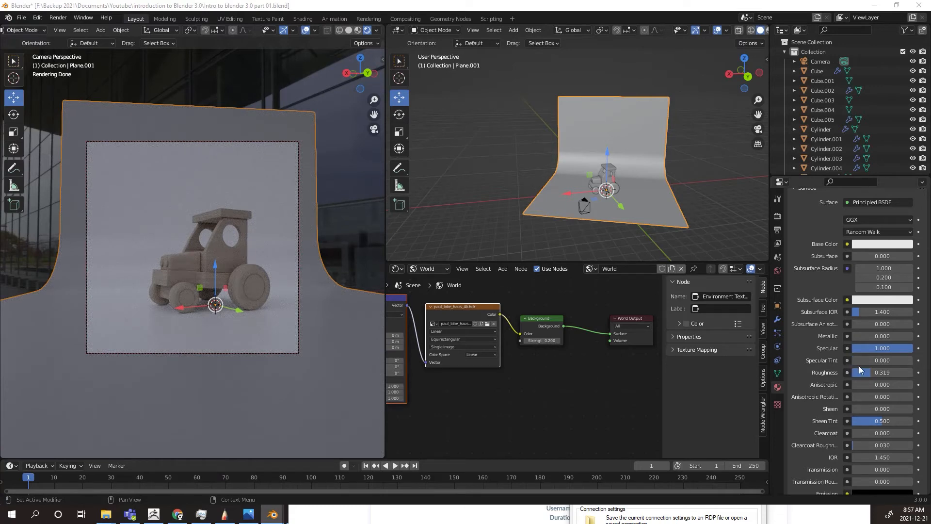
pyautogui.moveTo(871, 371); pyautogui.dragTo(864, 371)
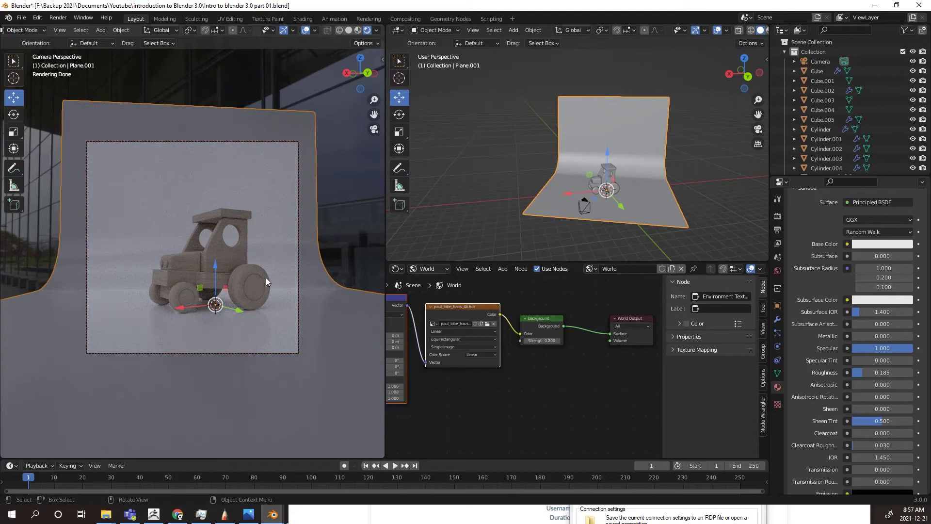
# Set the backdrop material's Specular to 0.5 and deselect the backdrop
pyautogui.click(887, 354)
pyautogui.write('.5')
pyautogui.press('Return')
pyautogui.click(487, 146)
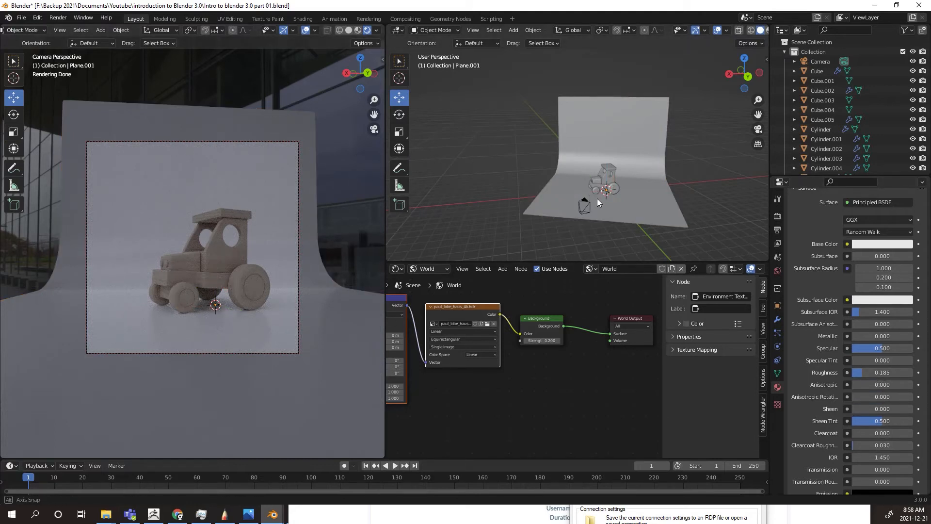
# Add an area light to the scene at the tractor's position
pyautogui.scroll(3, 598, 199)
pyautogui.scroll(4, 598, 218)
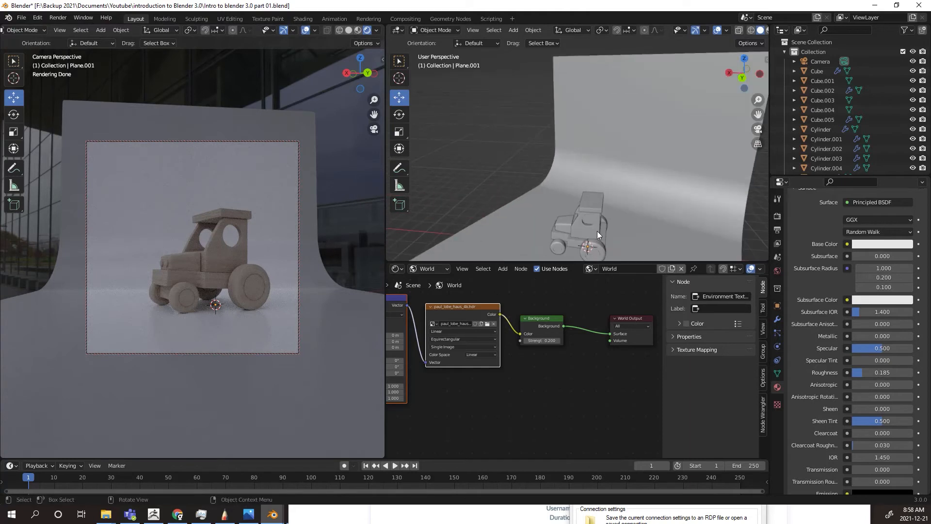
pyautogui.keyDown('shift'); pyautogui.moveTo(597, 231); pyautogui.dragTo(593, 210, button='middle'); pyautogui.keyUp('shift')
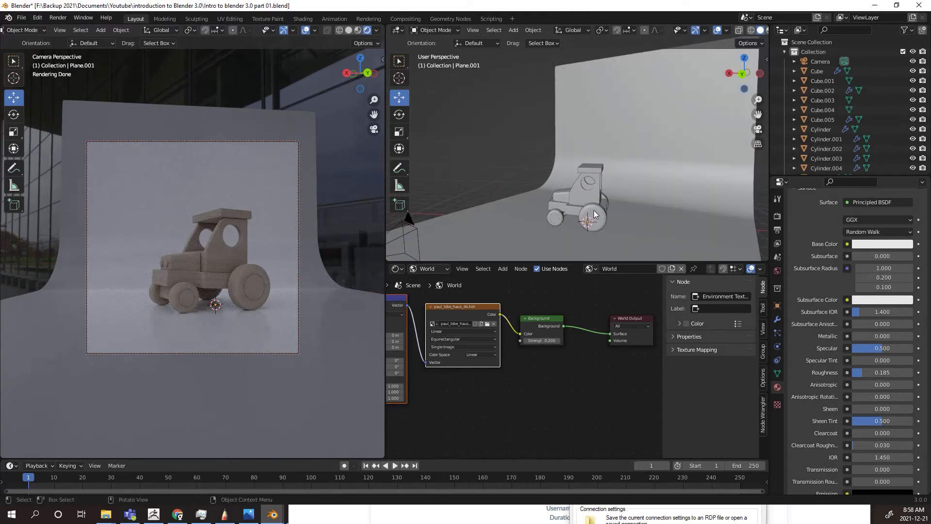
pyautogui.hotkey('shift', 'a')
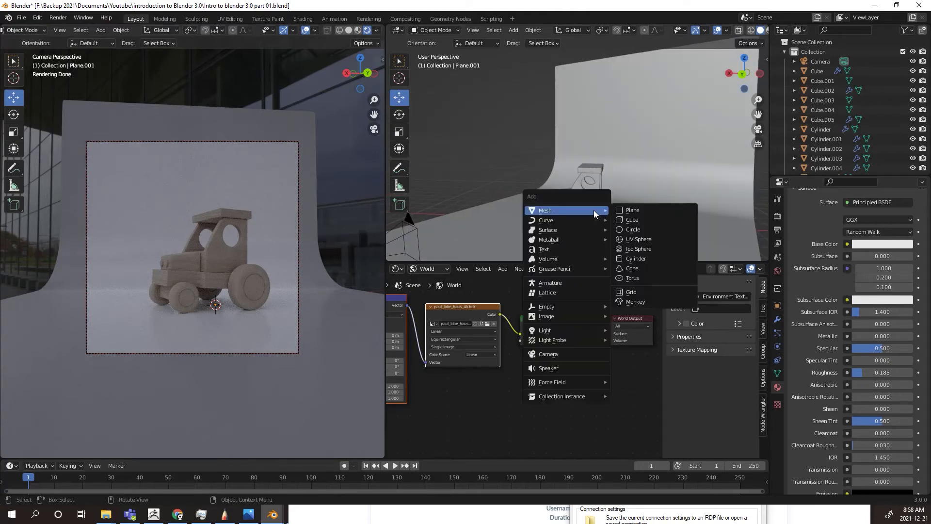
pyautogui.moveTo(590, 331)
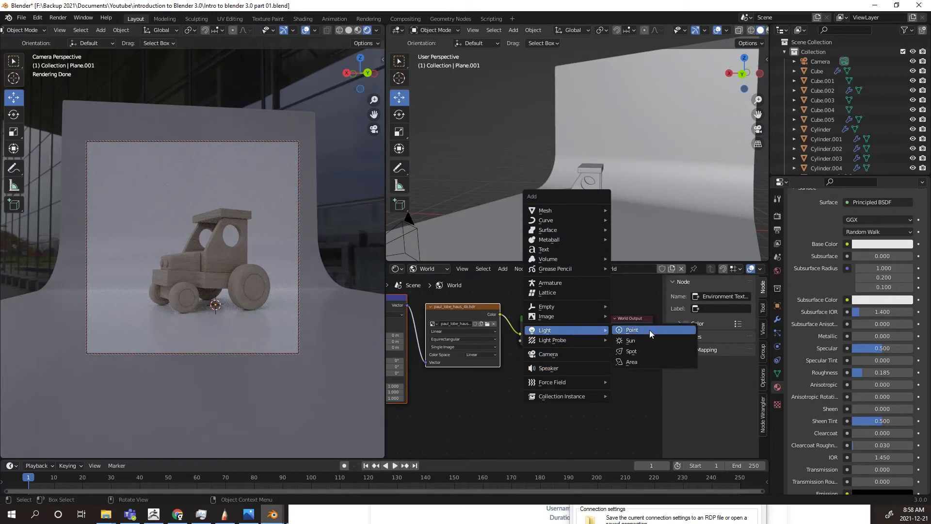
pyautogui.click(652, 361)
pyautogui.moveTo(648, 242); pyautogui.dragTo(682, 241, button='middle')
pyautogui.scroll(-3, 681, 233)
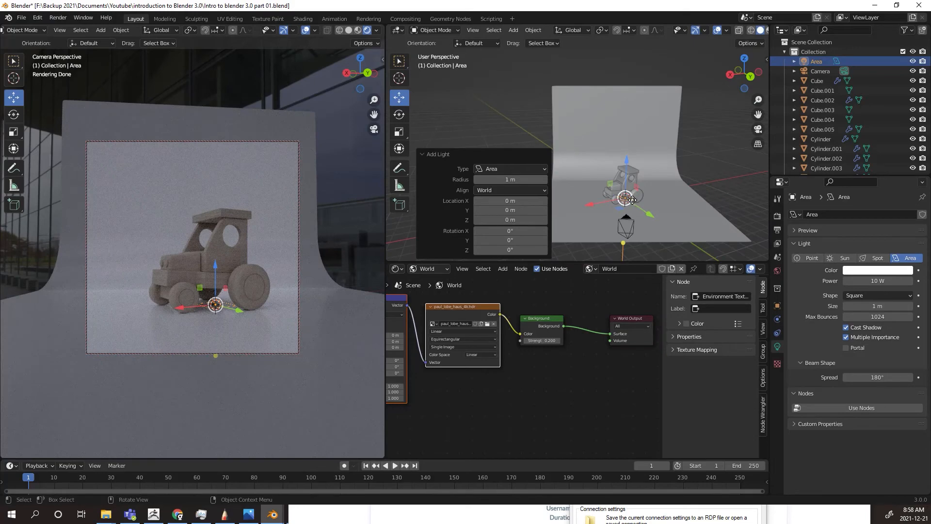
# Move the area light up and away from the tractor, placing it above and behind the rear wheels
pyautogui.moveTo(635, 198); pyautogui.dragTo(677, 160)
pyautogui.moveTo(677, 160)
pyautogui.mouseDown(button='middle')
pyautogui.moveTo(689, 174)
pyautogui.moveTo(683, 162)
pyautogui.mouseUp(button='middle')
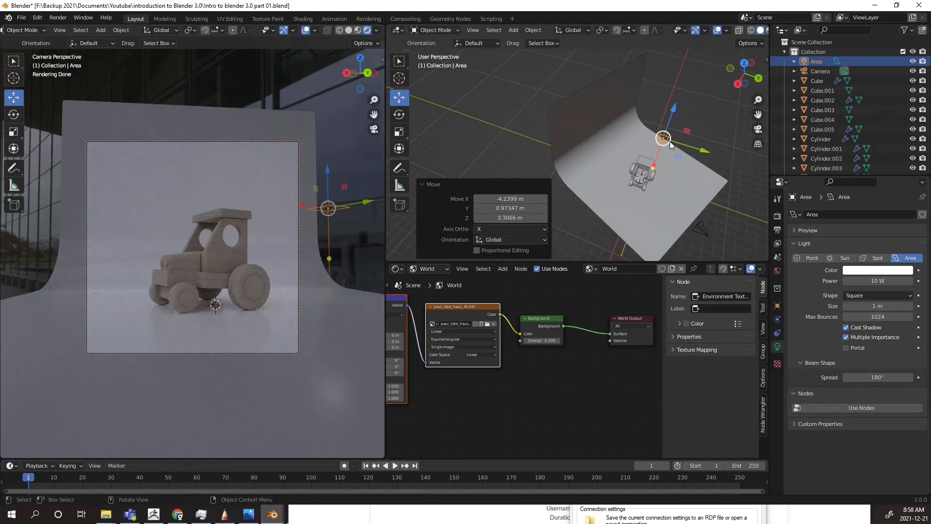
pyautogui.moveTo(670, 141); pyautogui.dragTo(681, 154)
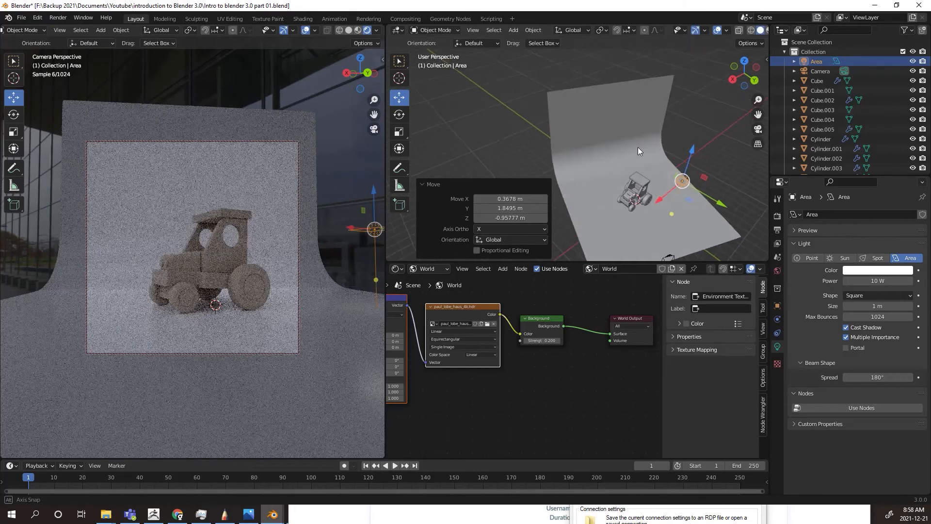
pyautogui.moveTo(638, 147); pyautogui.dragTo(610, 112, button='middle')
pyautogui.moveTo(675, 163); pyautogui.dragTo(662, 156)
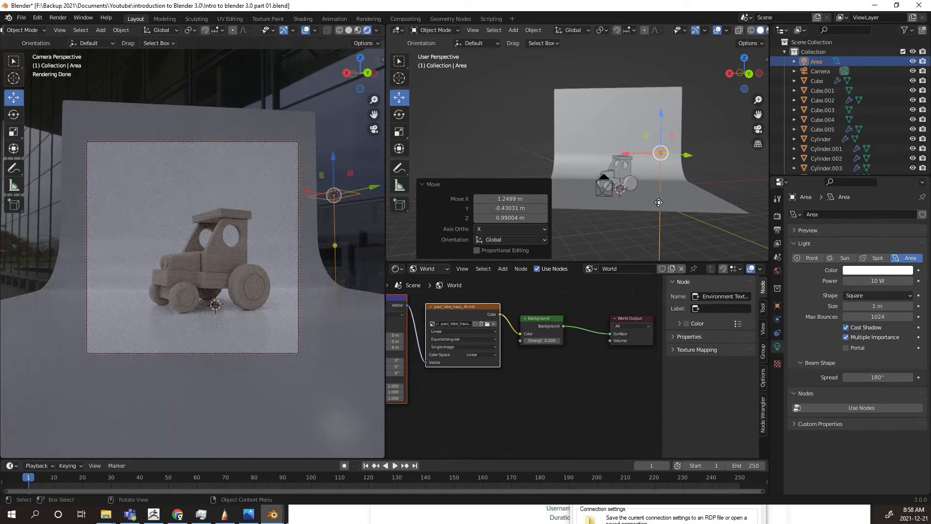
# Aim the area light at the tractor and set its power to 120 W
pyautogui.moveTo(662, 204); pyautogui.dragTo(624, 172)
pyautogui.moveTo(626, 177); pyautogui.dragTo(651, 223, button='middle')
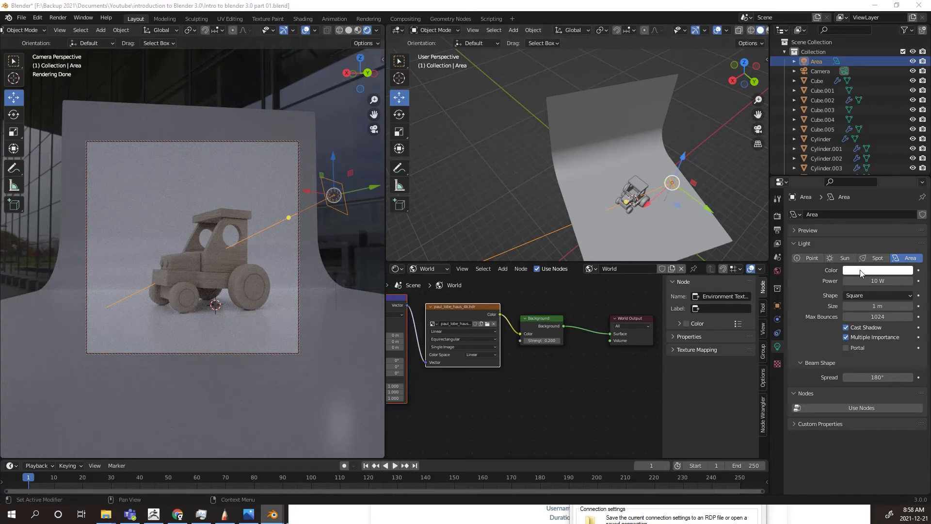
pyautogui.moveTo(521, 196); pyautogui.dragTo(691, 202, button='middle')
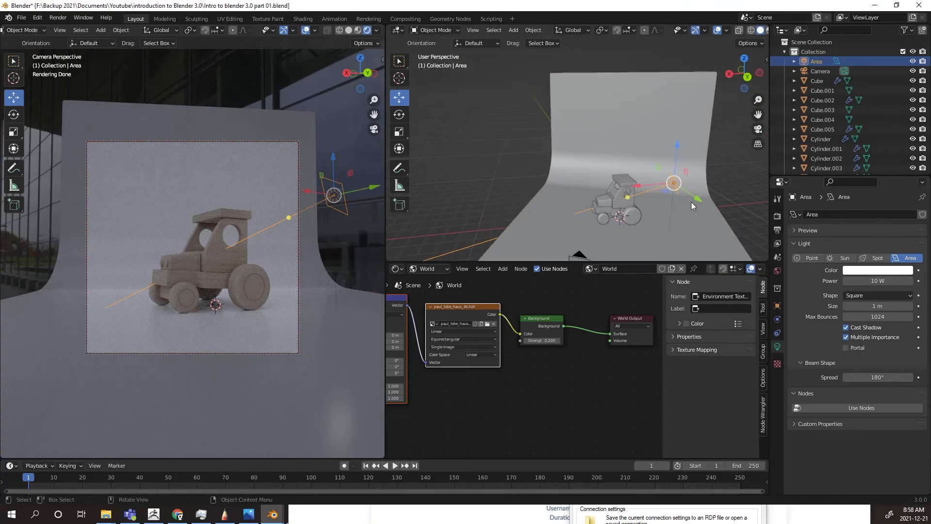
pyautogui.click(868, 280)
pyautogui.write('120')
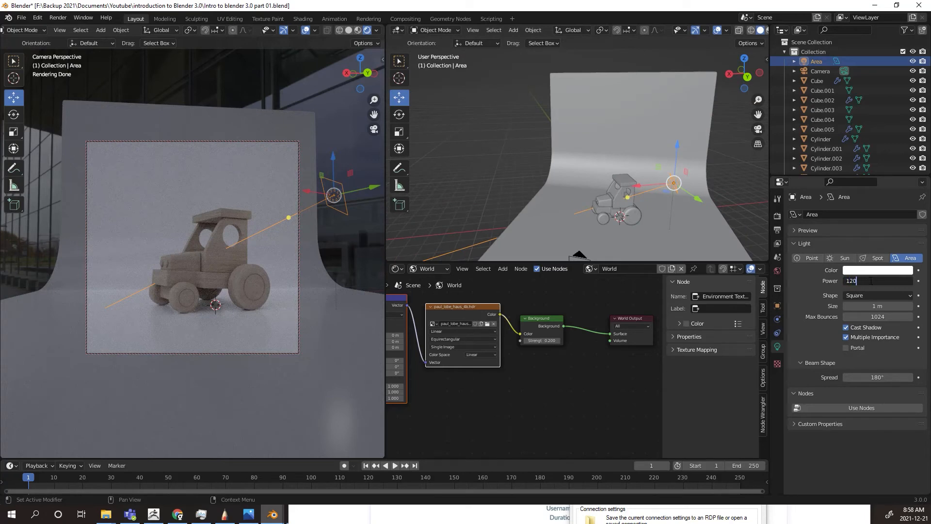
pyautogui.press('Return')
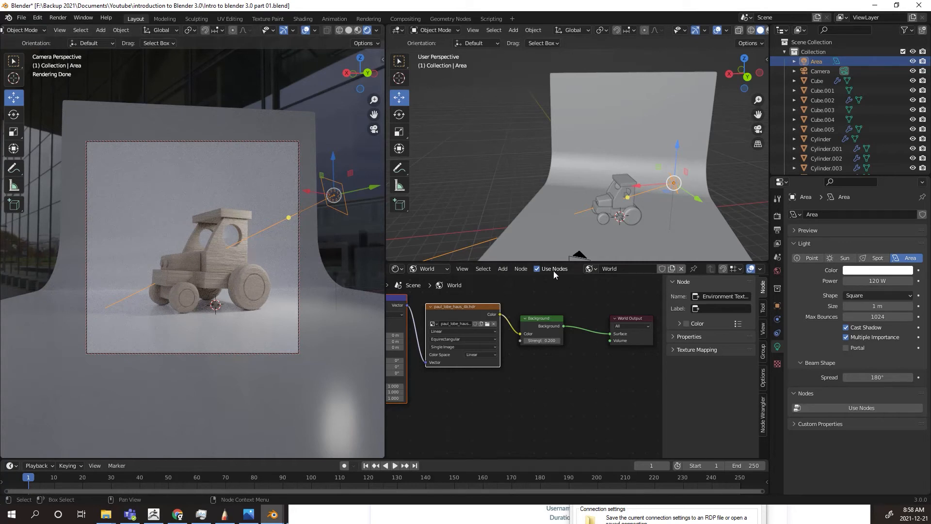
# Set the Bump node's strength to 0.1 in the tractor body's wood material
pyautogui.click(616, 217)
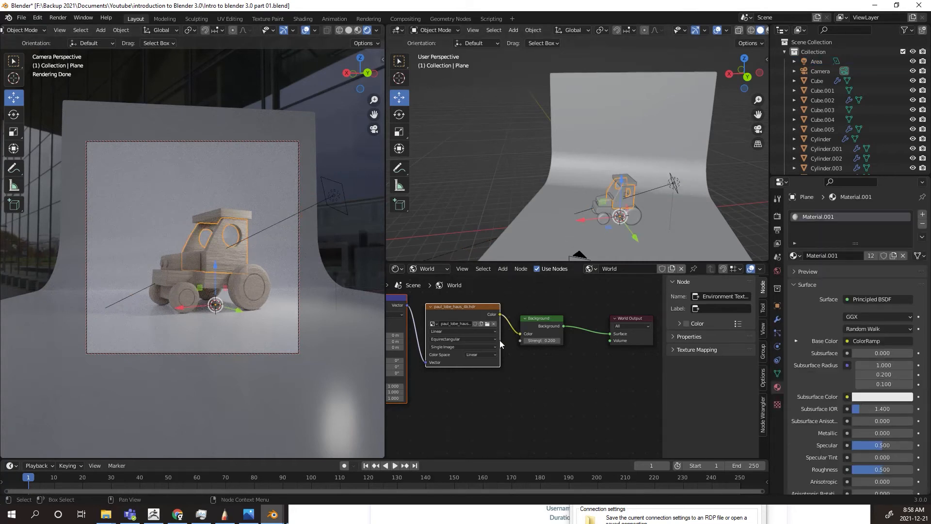
pyautogui.click(435, 268)
pyautogui.click(432, 280)
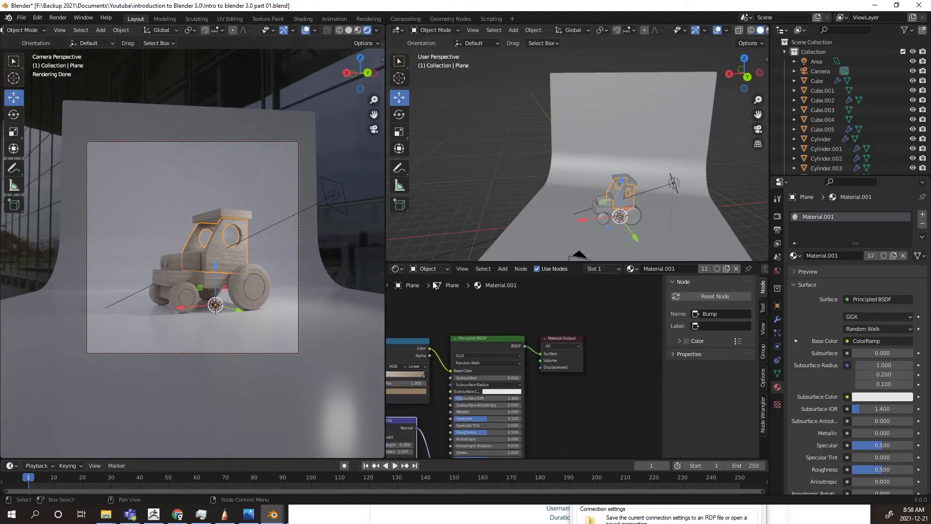
pyautogui.scroll(3, 535, 391)
pyautogui.moveTo(543, 422); pyautogui.dragTo(664, 295, button='middle')
pyautogui.scroll(3, 617, 384)
pyautogui.click(435, 347)
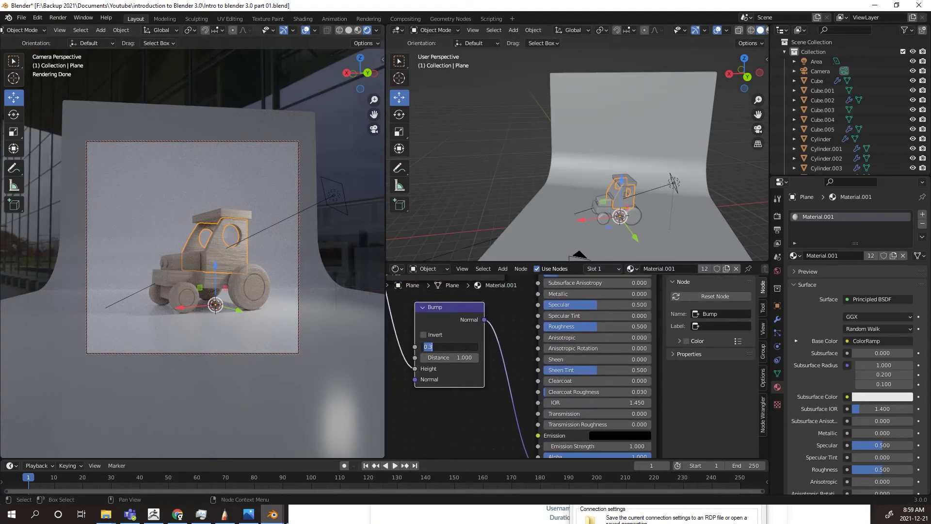
pyautogui.write('0.1')
pyautogui.press('Return')
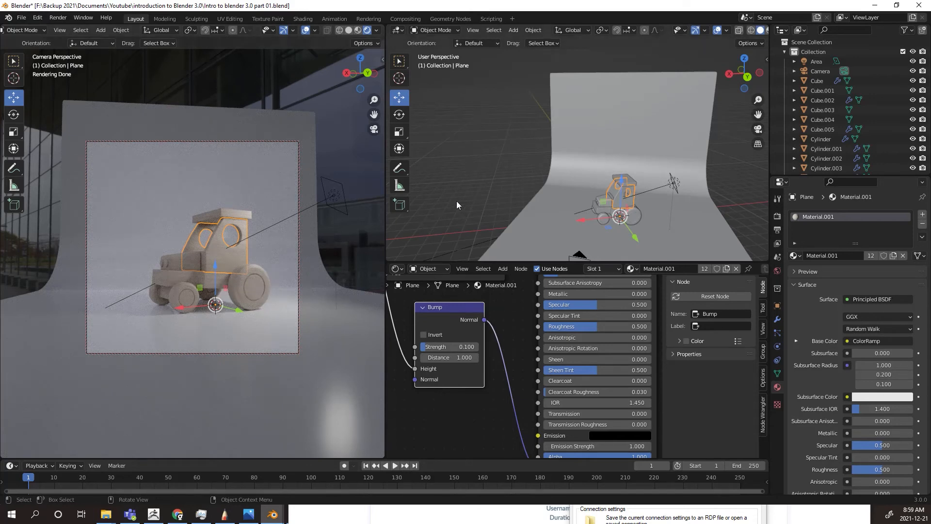
# Duplicate the area light and place the copy on the opposite side of the tractor, about 8.55 m along X and -3.2 m along Y
pyautogui.scroll(-2, 631, 184)
pyautogui.click(651, 178)
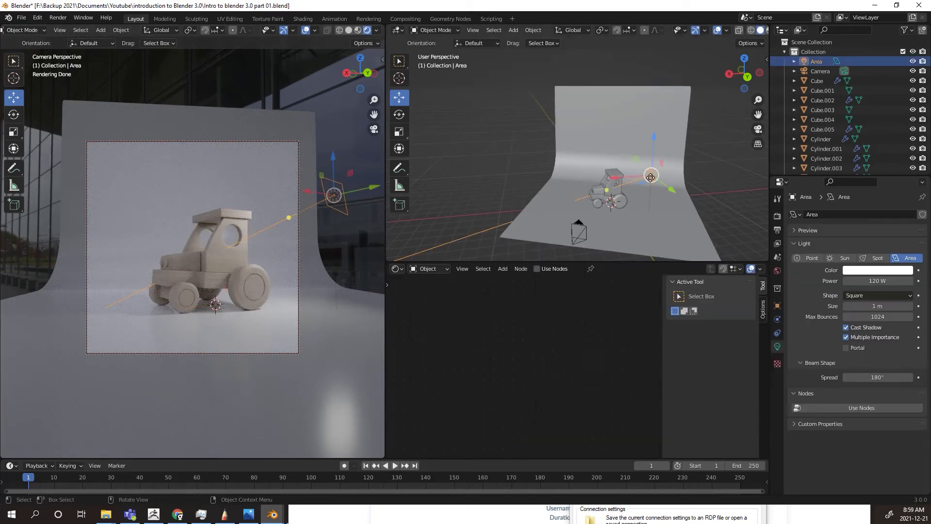
pyautogui.moveTo(651, 177); pyautogui.dragTo(616, 208, button='middle')
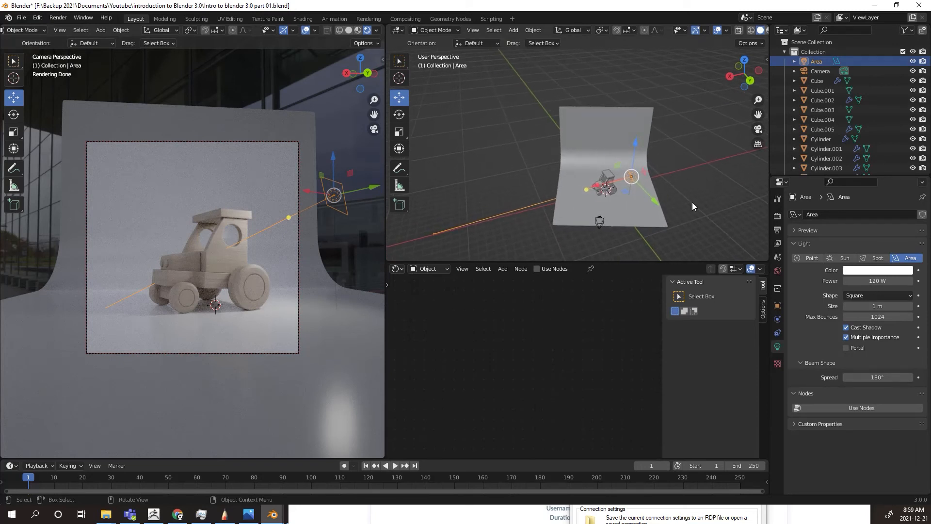
pyautogui.click(660, 175)
pyautogui.click(634, 177)
pyautogui.hotkey('shift', 'd')
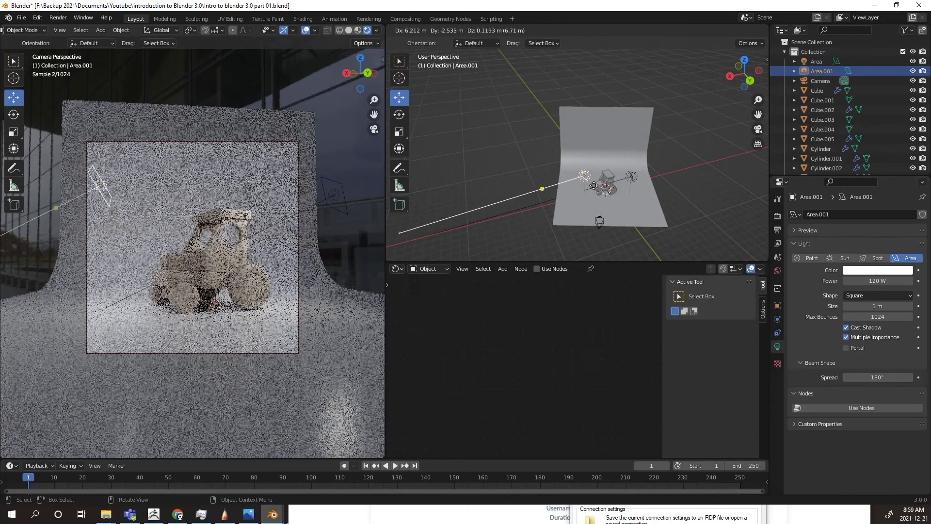
pyautogui.click(583, 188)
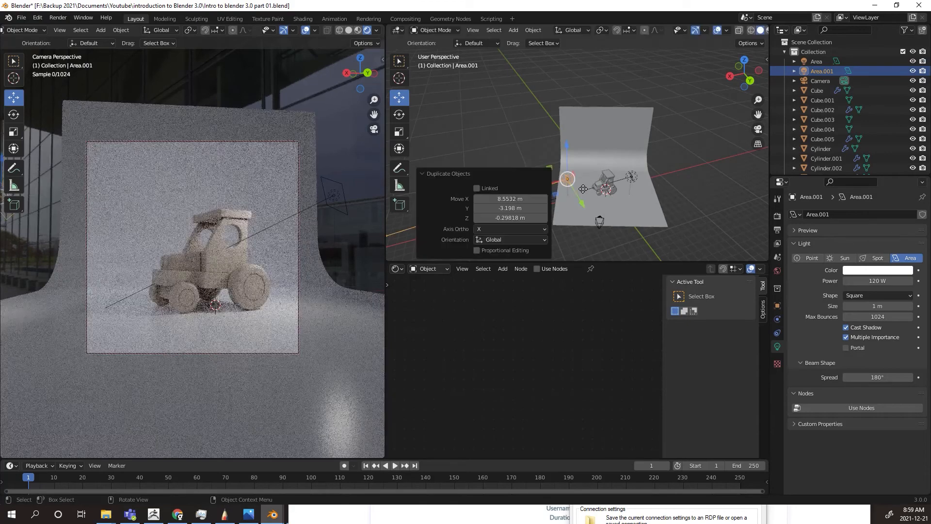
pyautogui.moveTo(531, 135); pyautogui.dragTo(548, 121, button='middle')
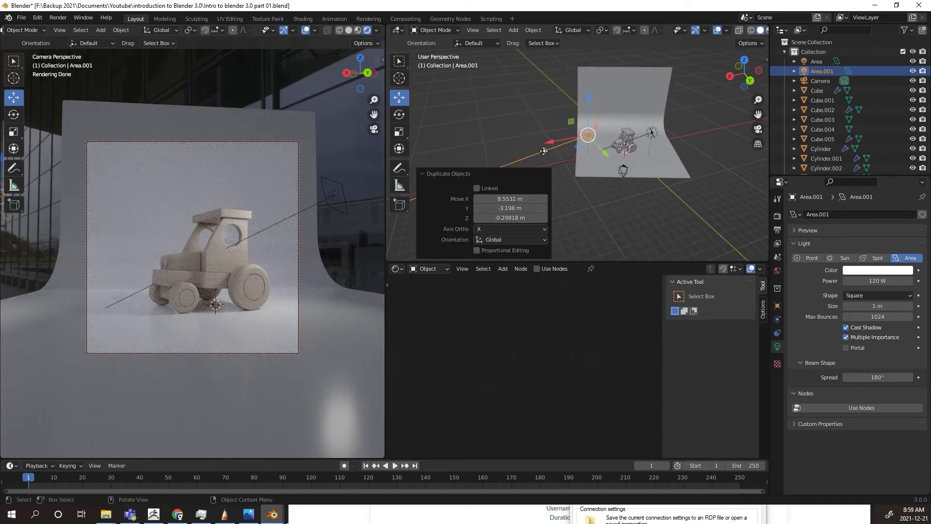
# Aim the duplicated area light at the tractor, lowering it about 2.08 m and raising it back about 0.29 m
pyautogui.moveTo(547, 150); pyautogui.dragTo(618, 140)
pyautogui.moveTo(592, 151); pyautogui.dragTo(589, 92, button='middle')
pyautogui.moveTo(586, 86); pyautogui.dragTo(586, 100)
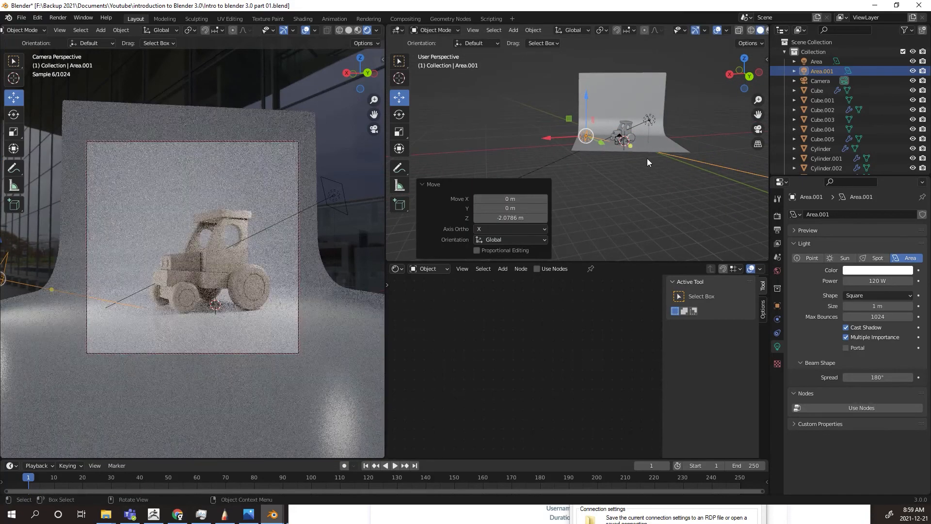
pyautogui.moveTo(629, 136); pyautogui.dragTo(626, 133)
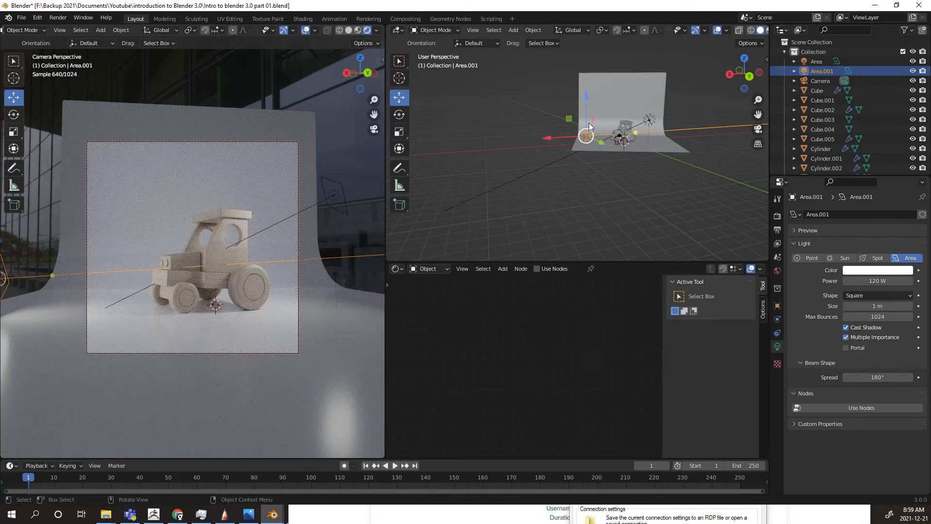
pyautogui.moveTo(586, 105); pyautogui.dragTo(586, 97)
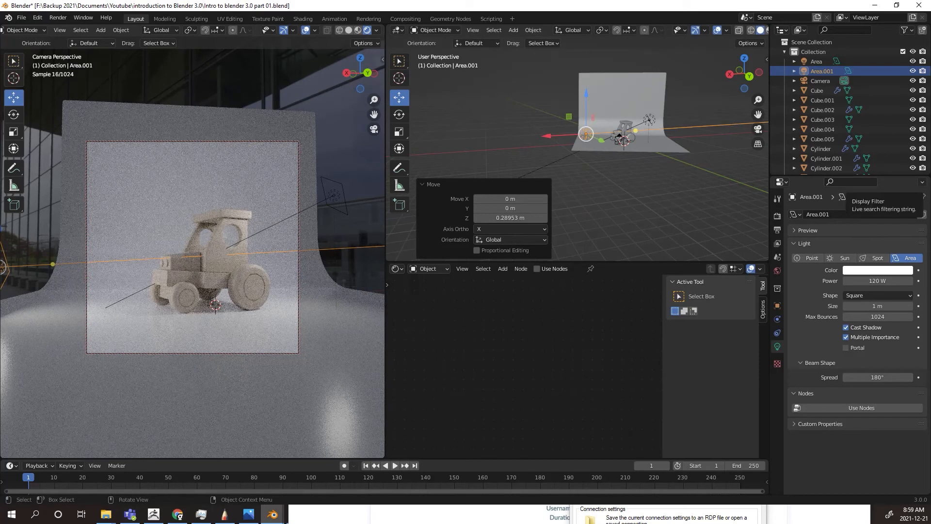
# Set the duplicated area light's power to 60 W and deselect it
pyautogui.click(882, 280)
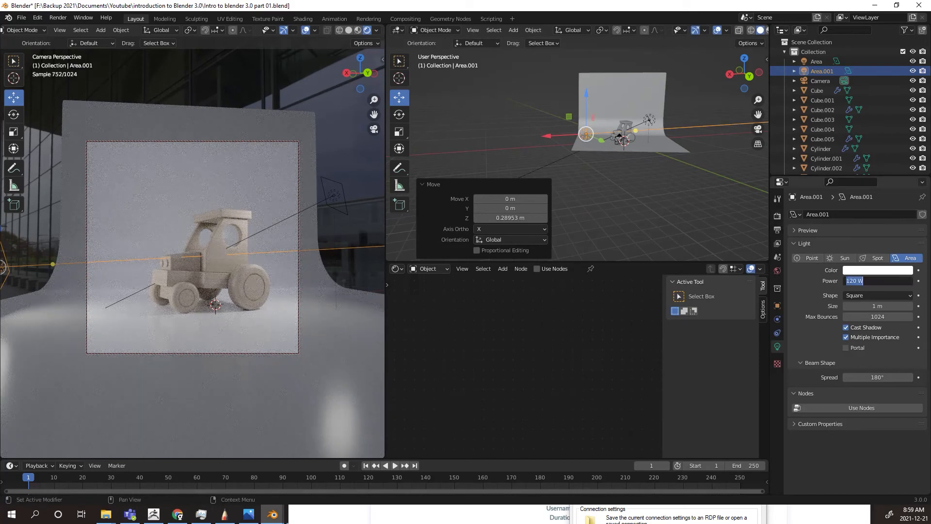
pyautogui.write('60')
pyautogui.press('Return')
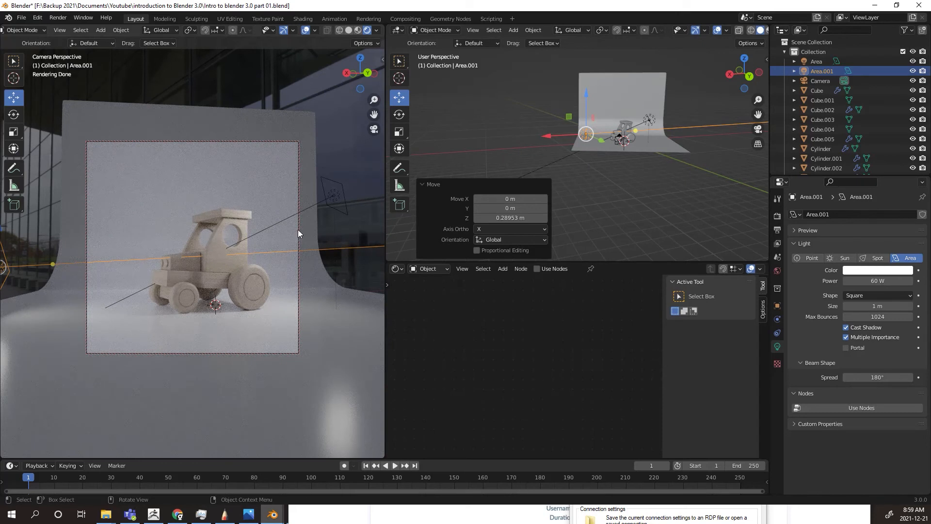
pyautogui.click(630, 202)
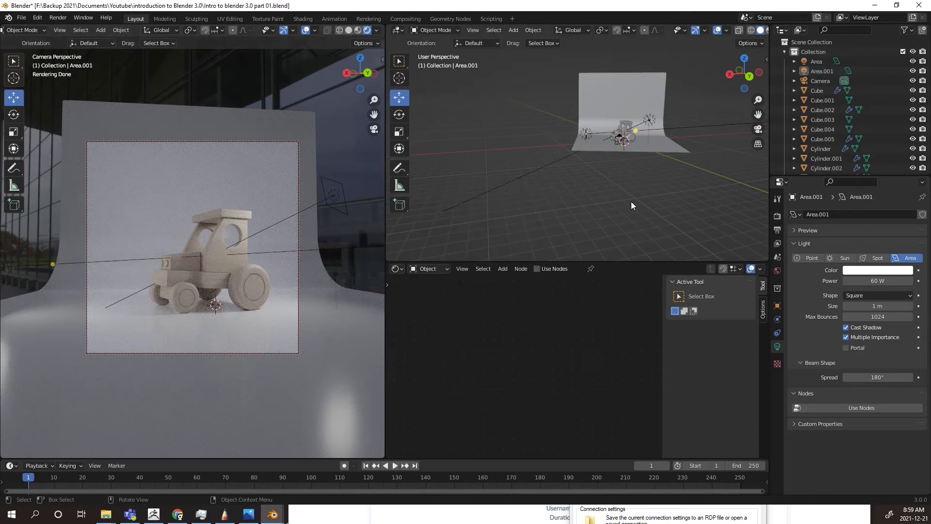
# Add a third area light at the origin and place it above the tractor, raising it about 5.44 m and lowering it about 0.65 m
pyautogui.moveTo(627, 196); pyautogui.dragTo(738, 219, button='middle')
pyautogui.hotkey('shift', 'a')
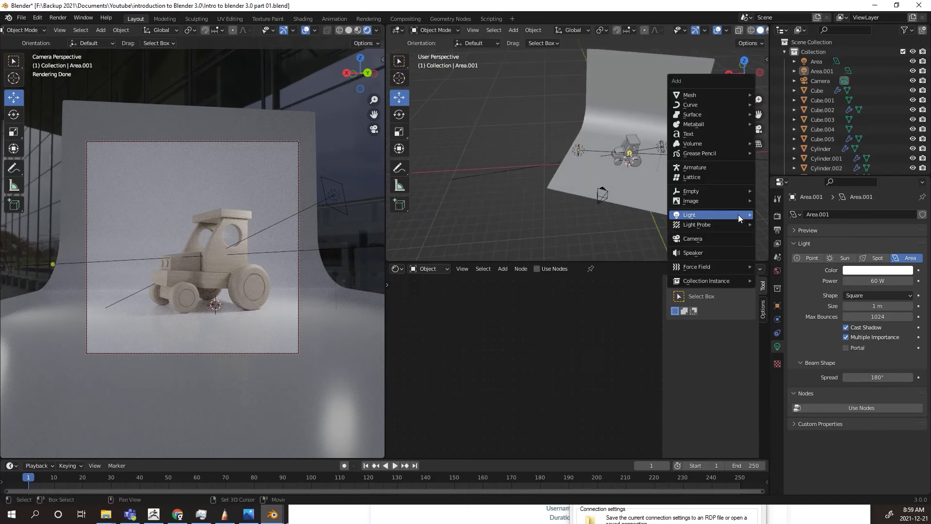
pyautogui.moveTo(738, 215)
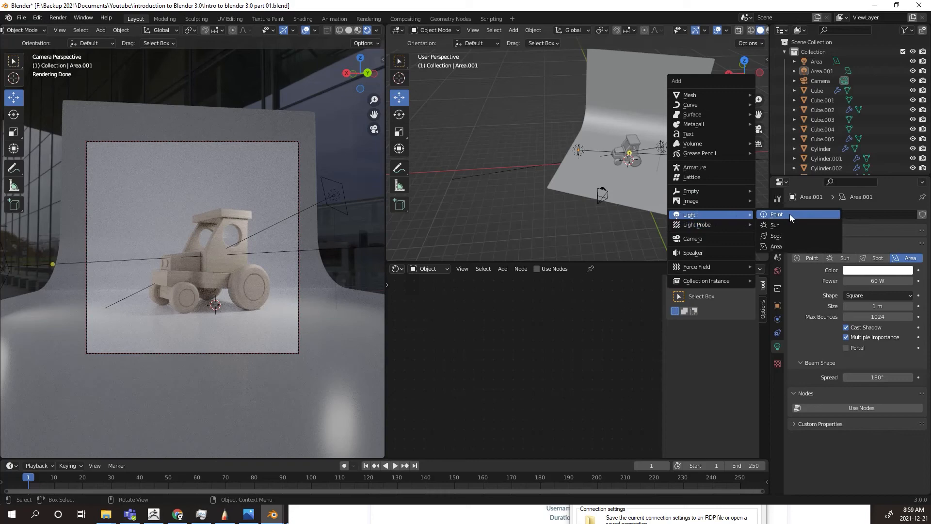
pyautogui.click(787, 246)
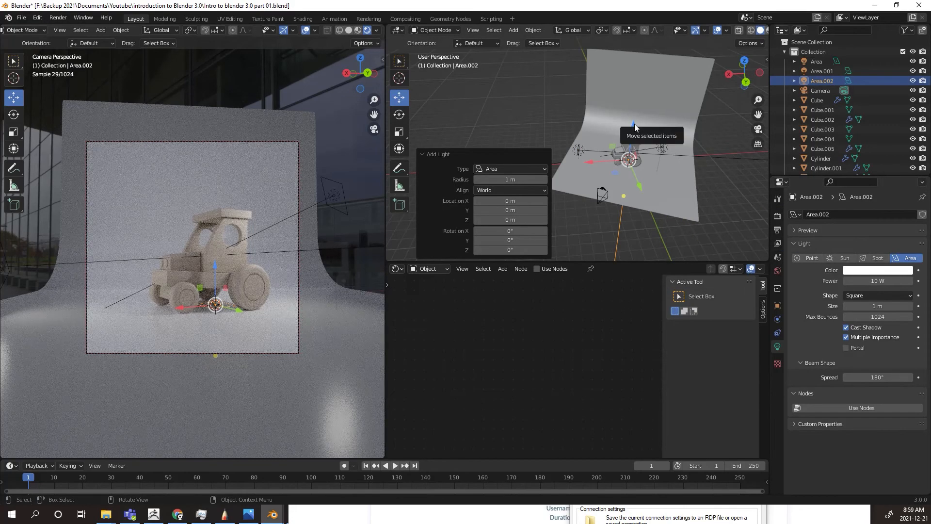
pyautogui.moveTo(635, 124); pyautogui.dragTo(641, 91)
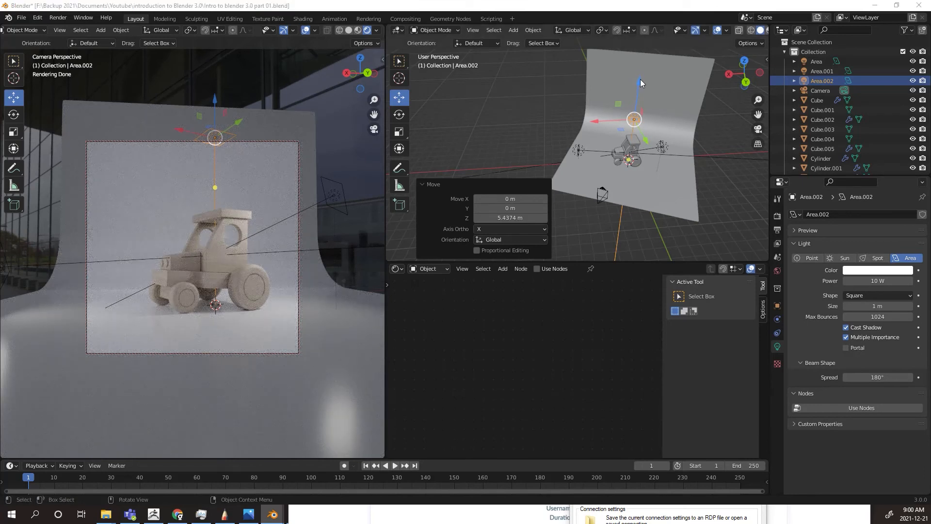
pyautogui.moveTo(640, 82); pyautogui.dragTo(640, 88)
# Set the overhead area light's power to 50 W
pyautogui.doubleClick(878, 281)
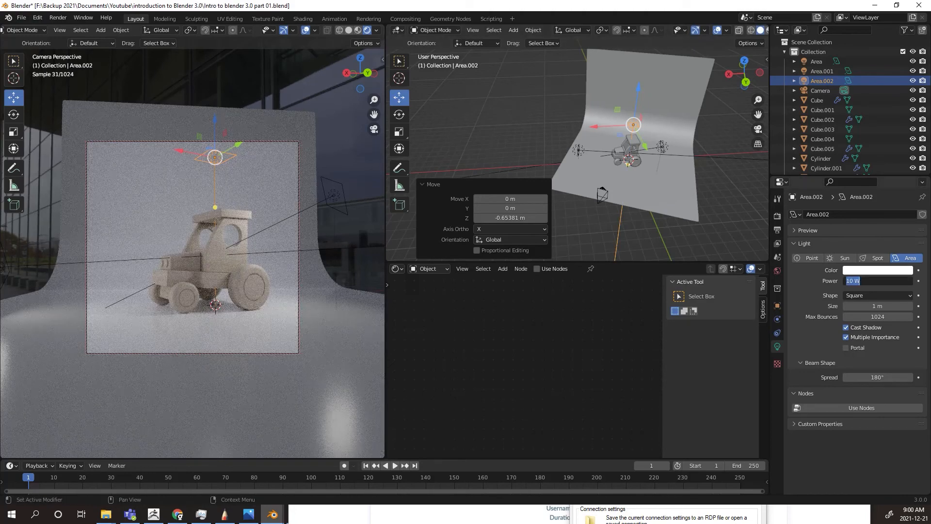
pyautogui.write('50')
pyautogui.press('Return')
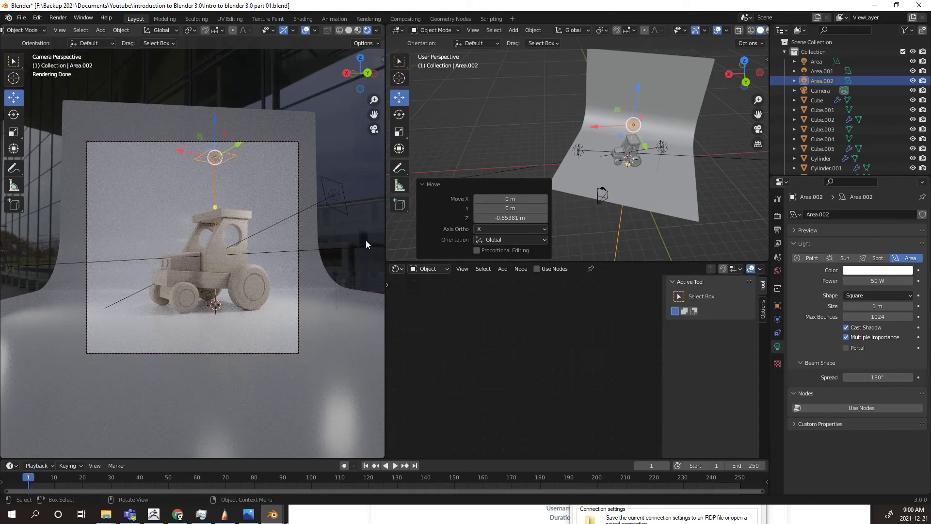
# Tint the 120 W area light a pale warm orange
pyautogui.click(663, 148)
pyautogui.click(871, 271)
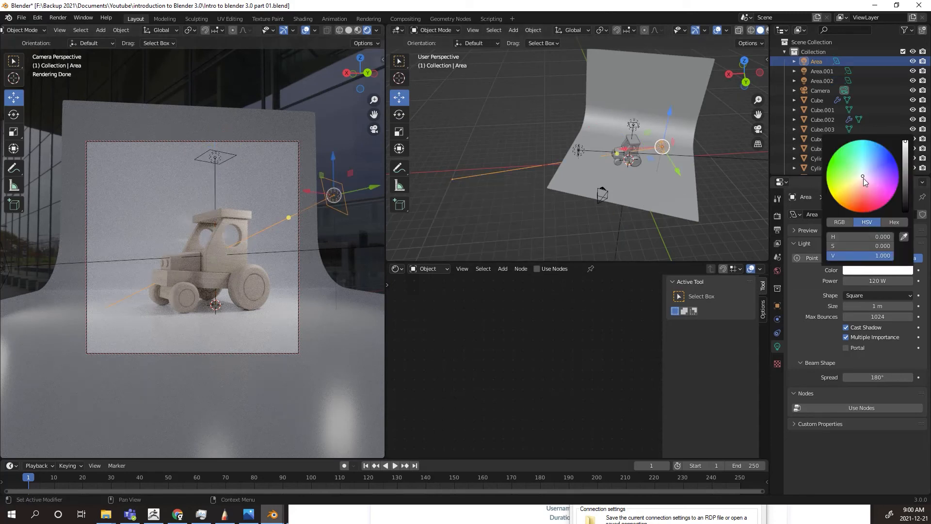
pyautogui.moveTo(863, 178); pyautogui.dragTo(861, 180)
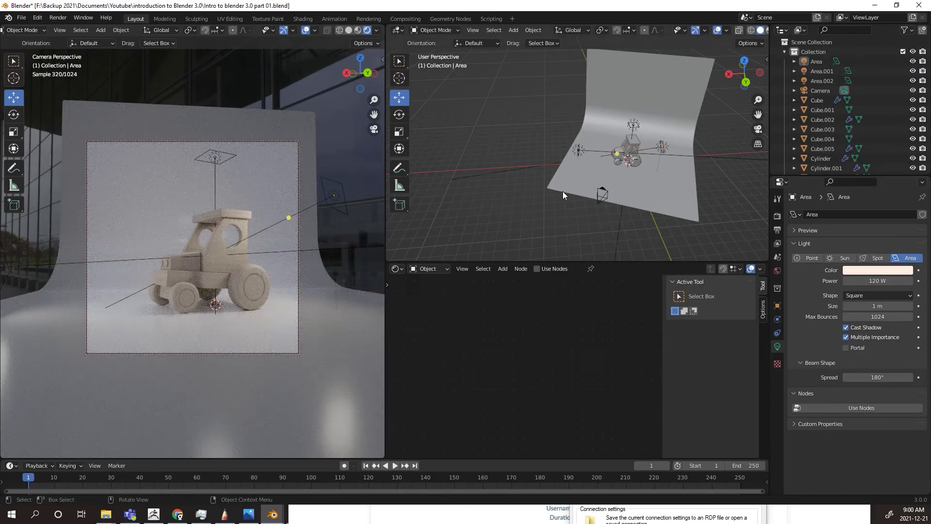
# Tint the 60 W area light on the opposite side of the tractor a pale cool blue and deselect it
pyautogui.click(578, 151)
pyautogui.click(864, 270)
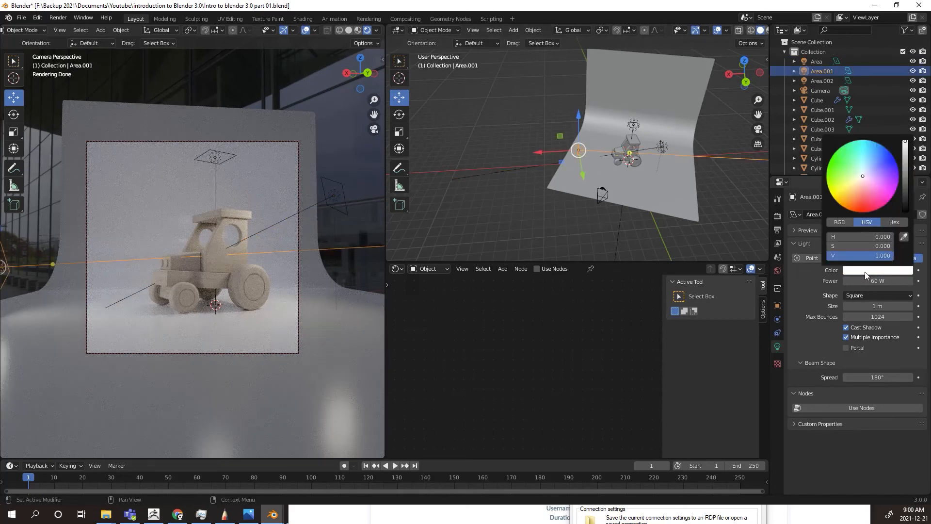
pyautogui.click(864, 176)
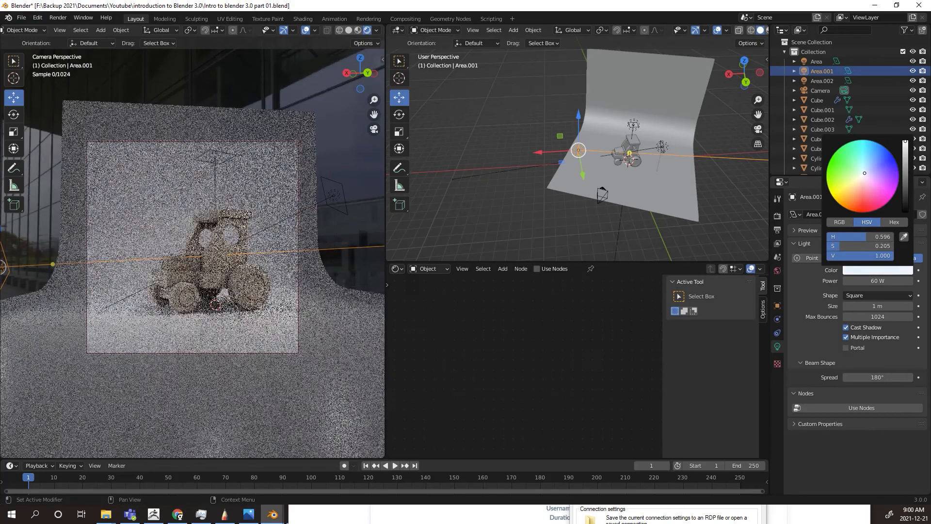
pyautogui.click(558, 234)
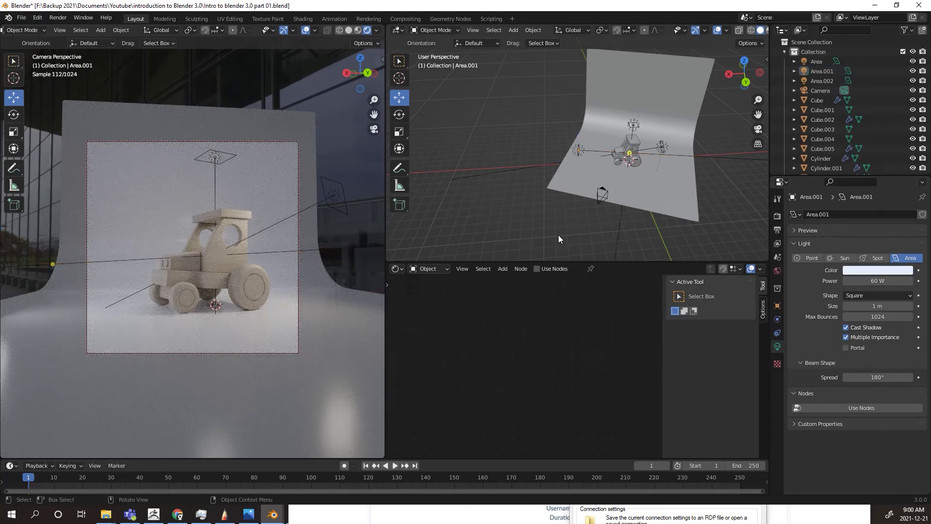
# Enable viewport denoising in the Cycles sampling settings and expand the final render's denoising options
pyautogui.click(775, 228)
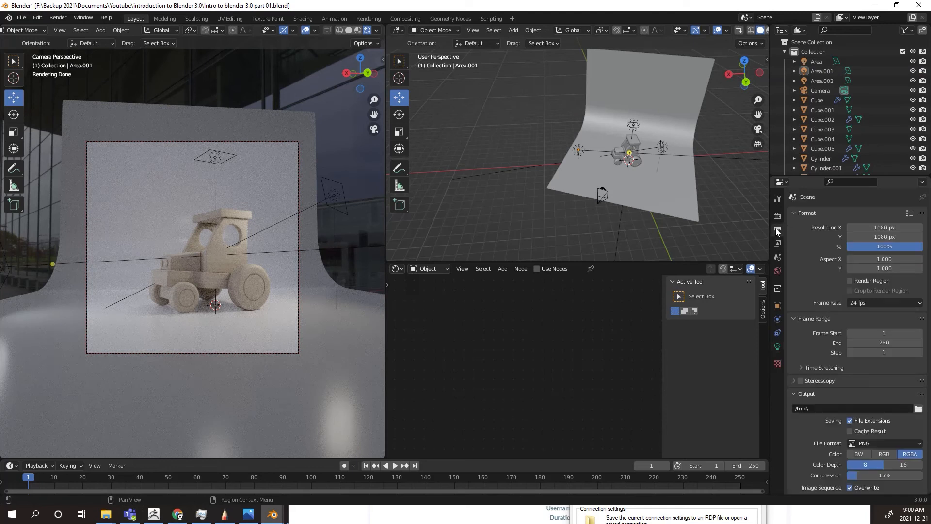
pyautogui.click(778, 215)
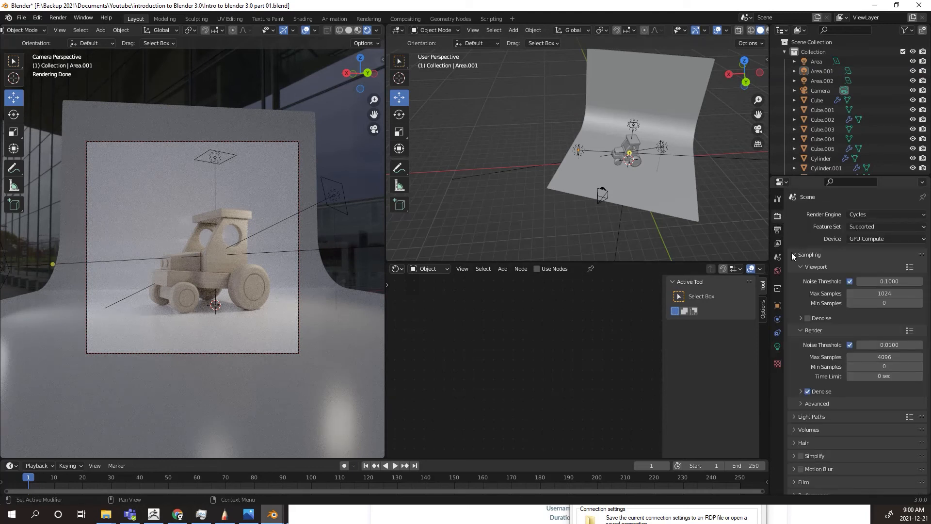
pyautogui.click(807, 318)
pyautogui.click(801, 391)
pyautogui.scroll(-3, 846, 371)
pyautogui.scroll(-2, 901, 382)
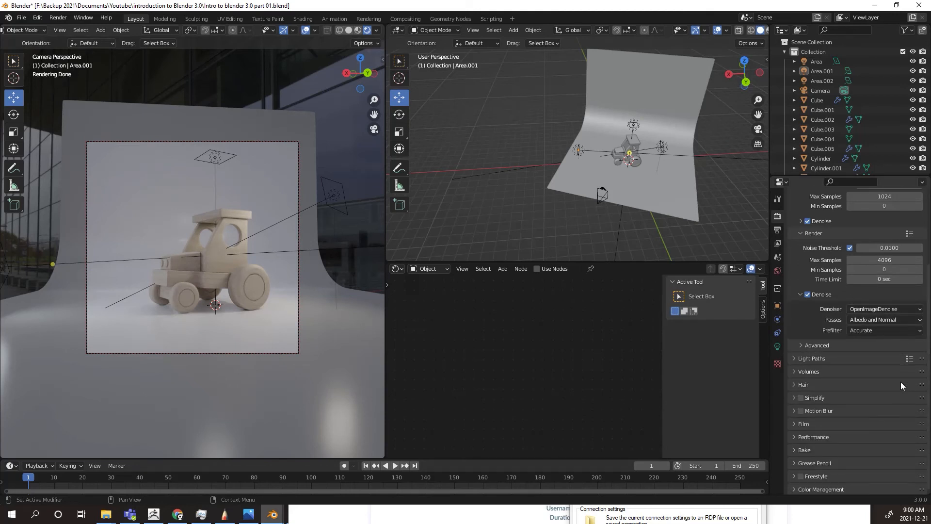
pyautogui.scroll(-1, 901, 382)
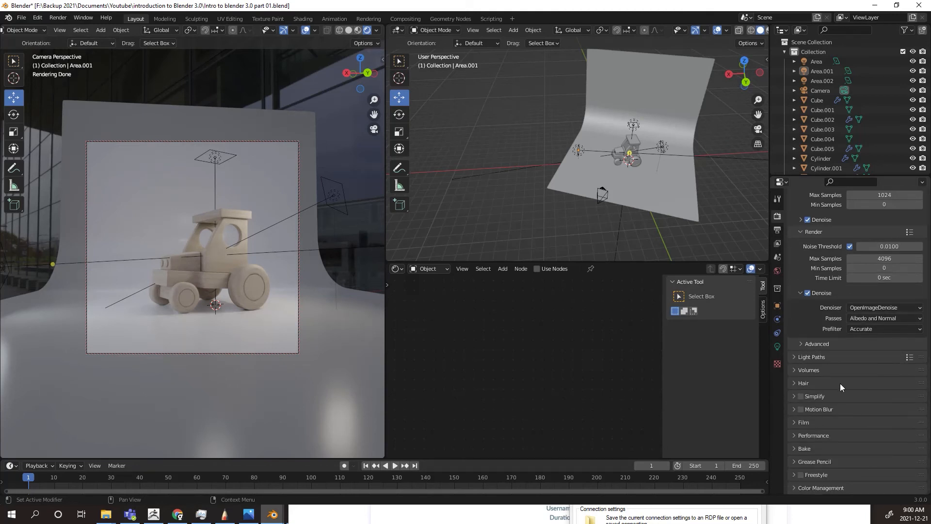
# Make the film background transparent in the Cycles render settings
pyautogui.click(796, 424)
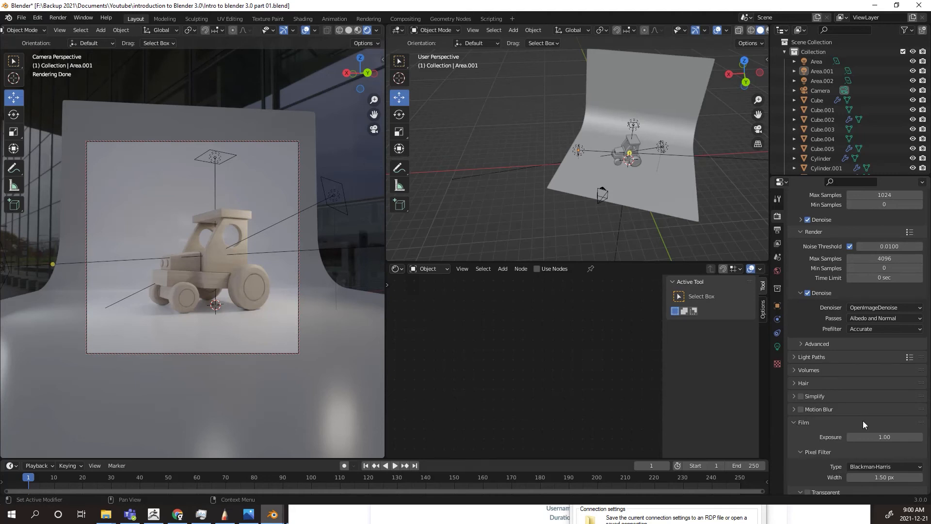
pyautogui.scroll(-4, 863, 420)
pyautogui.scroll(-1, 863, 434)
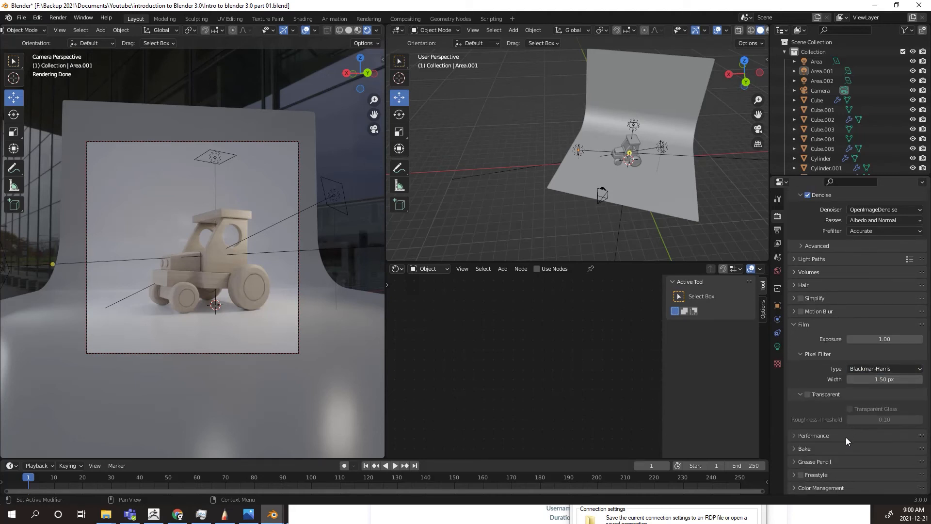
pyautogui.click(813, 435)
pyautogui.scroll(-1, 824, 351)
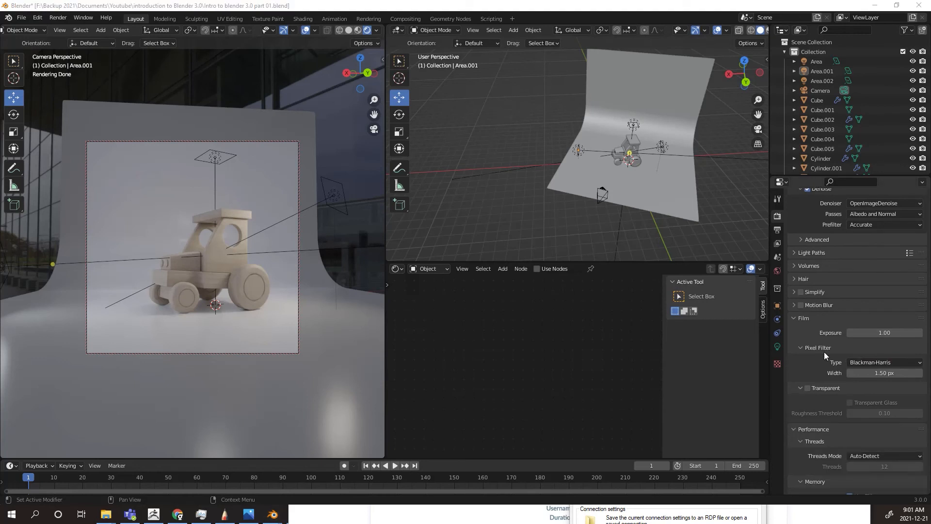
pyautogui.click(810, 389)
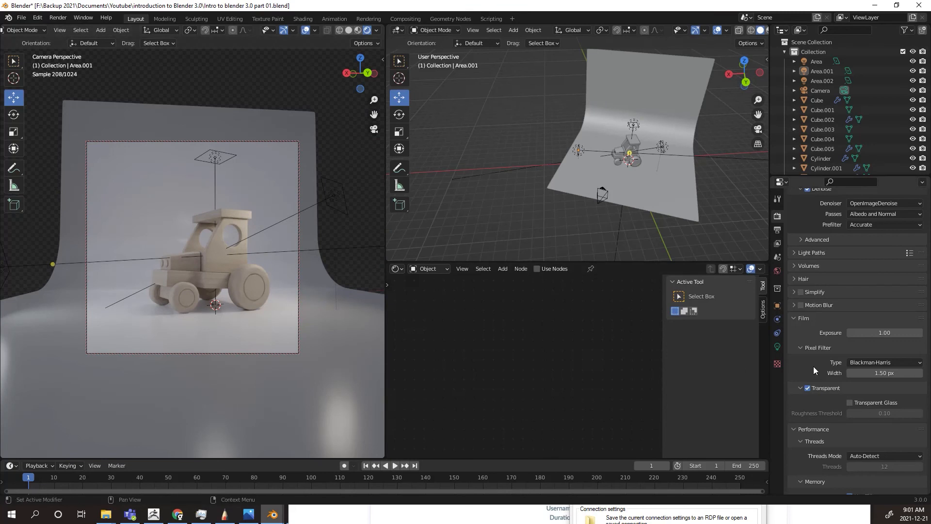
# Hide the curved backdrop plane from the viewport and renders, test-render the tractor alone, and close the render window
pyautogui.click(249, 318)
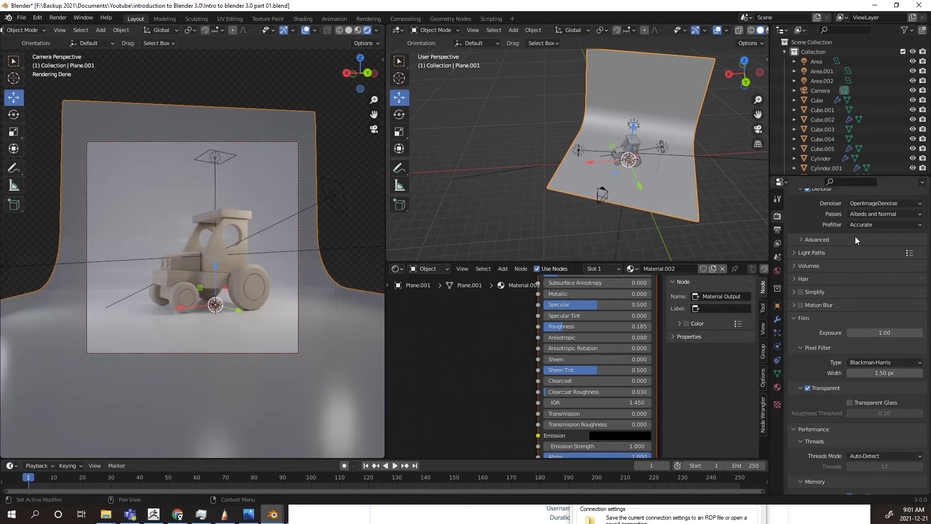
pyautogui.scroll(-3, 917, 160)
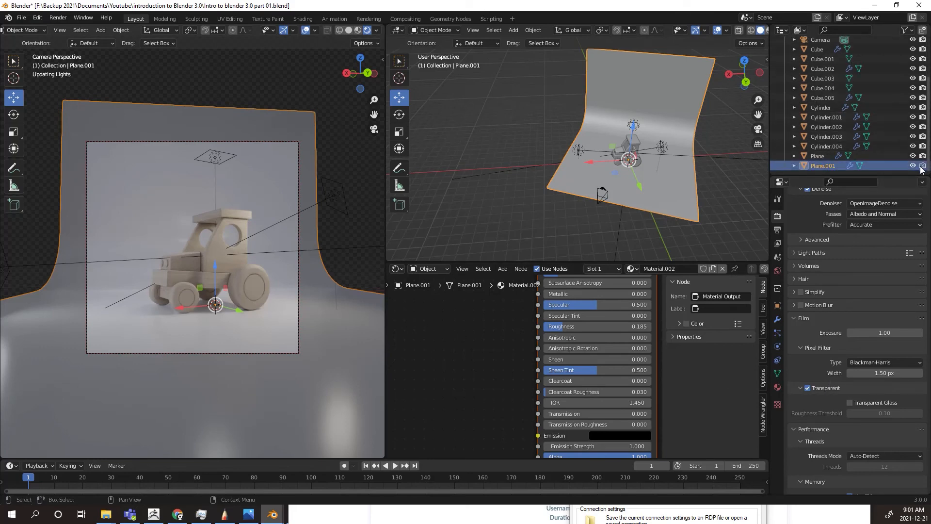
pyautogui.click(913, 165)
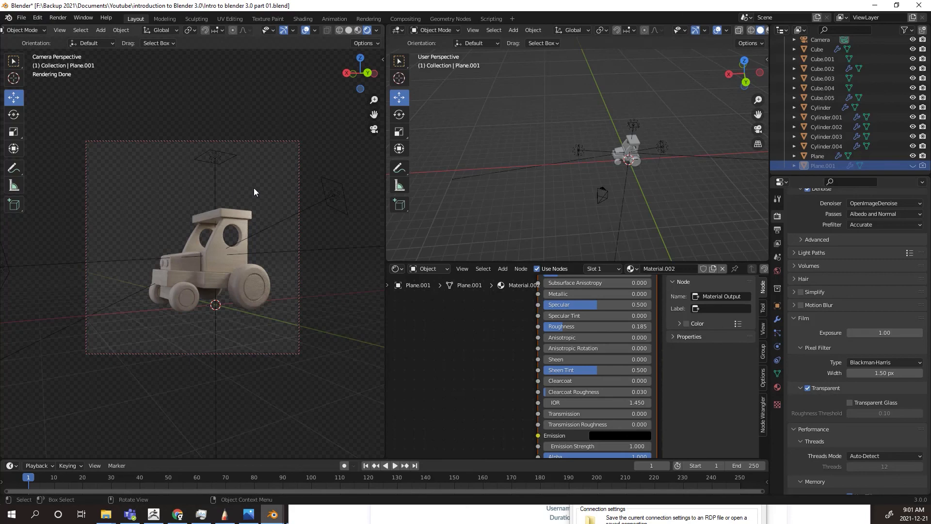
pyautogui.press('F12')
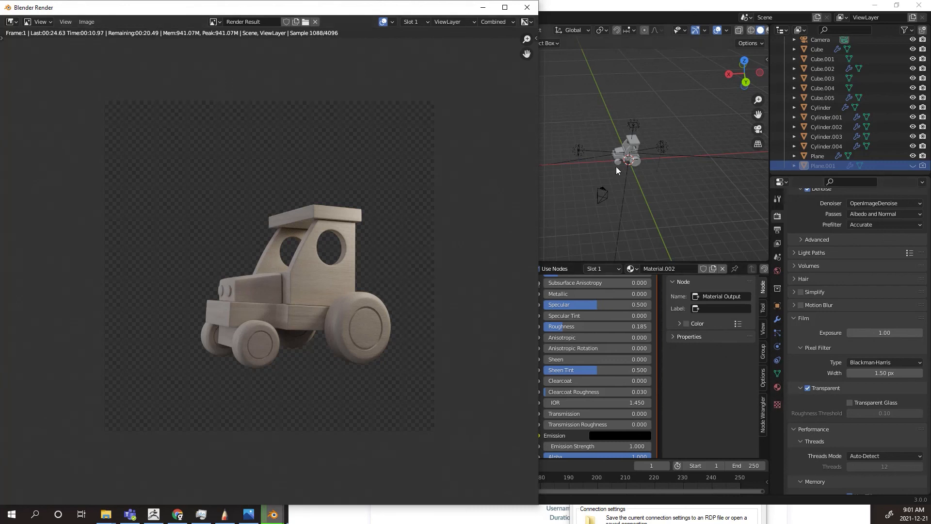
pyautogui.click(527, 7)
pyautogui.click(777, 387)
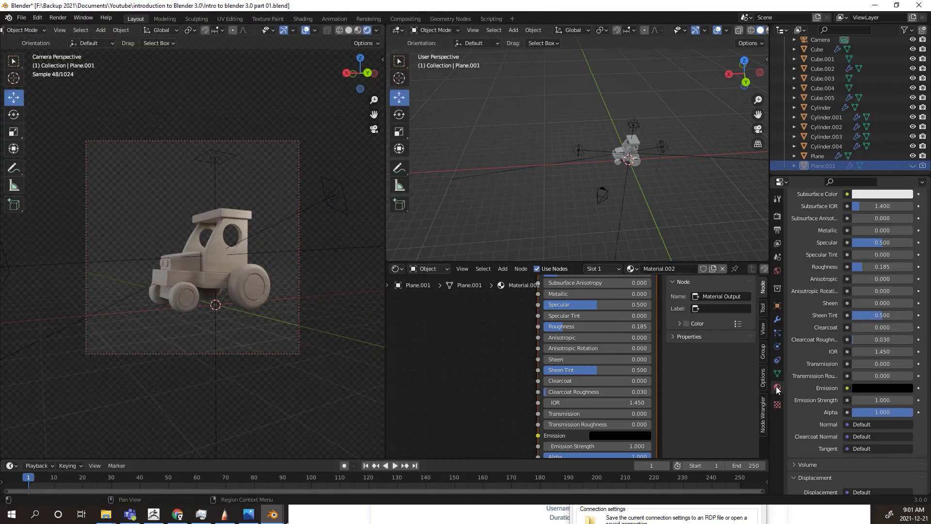
pyautogui.scroll(-3, 844, 359)
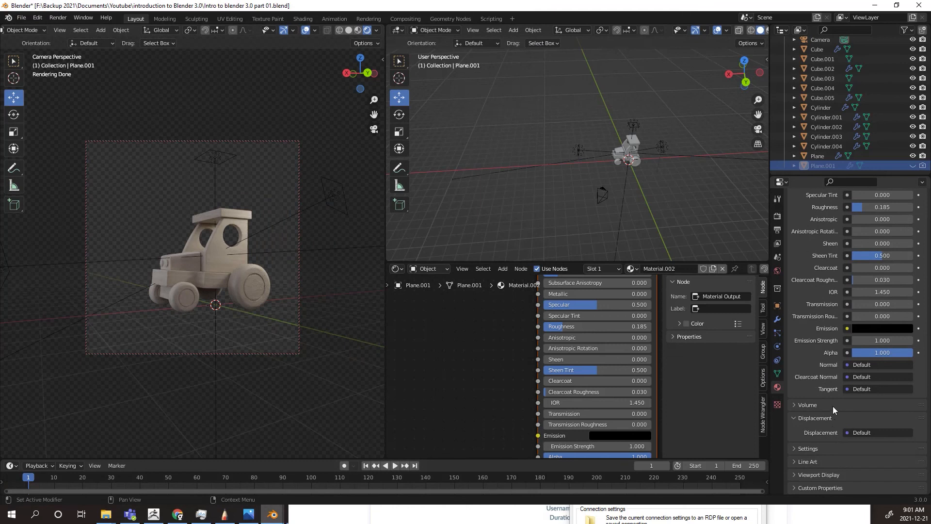
pyautogui.click(830, 473)
pyautogui.scroll(-7, 840, 437)
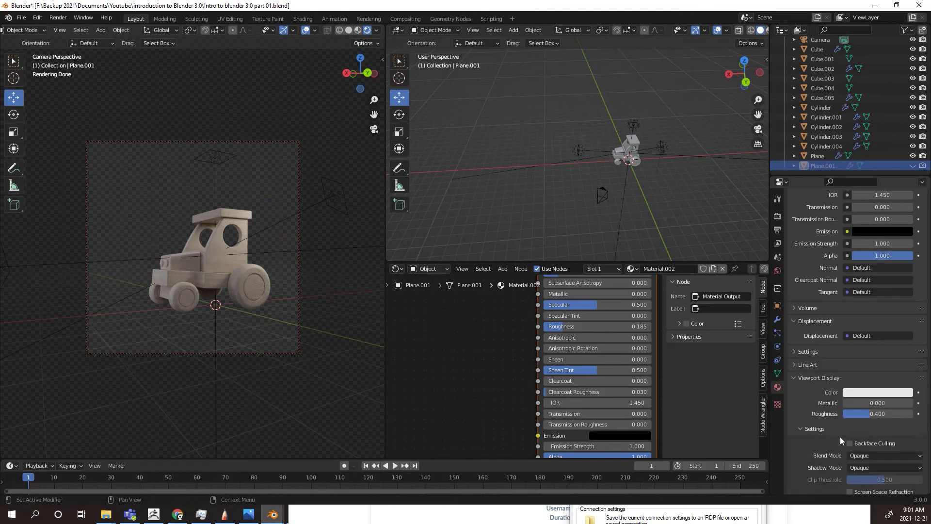
pyautogui.scroll(-1, 843, 440)
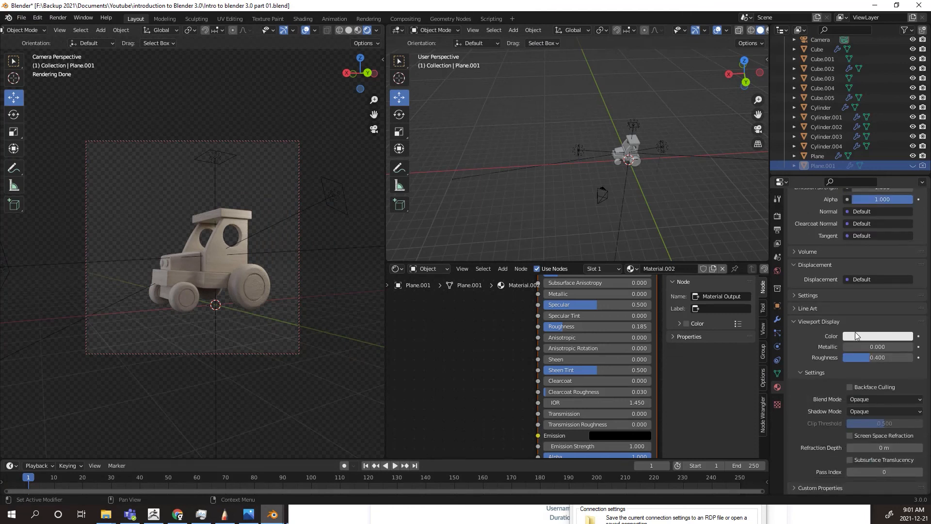
pyautogui.scroll(11, 842, 340)
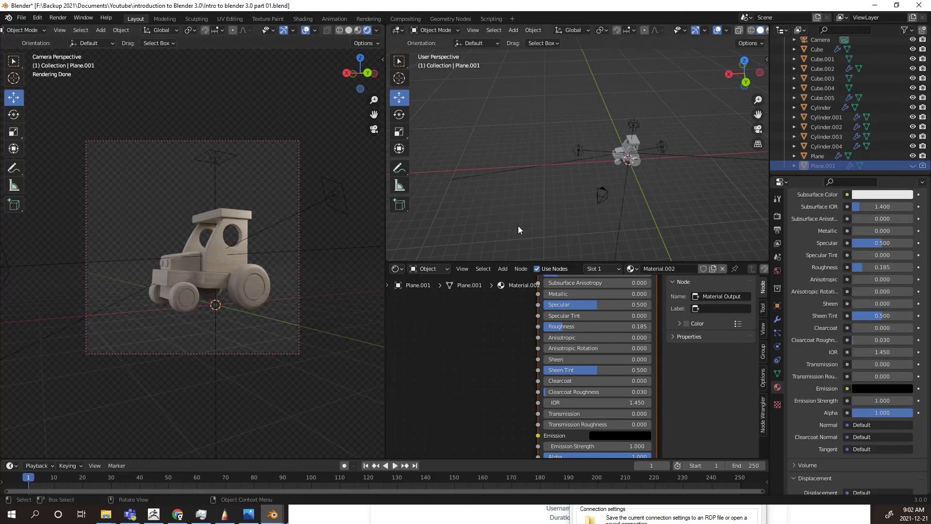
# Unhide the backdrop plane and render the tractor in front of it from the camera
pyautogui.hotkey('alt', 'h')
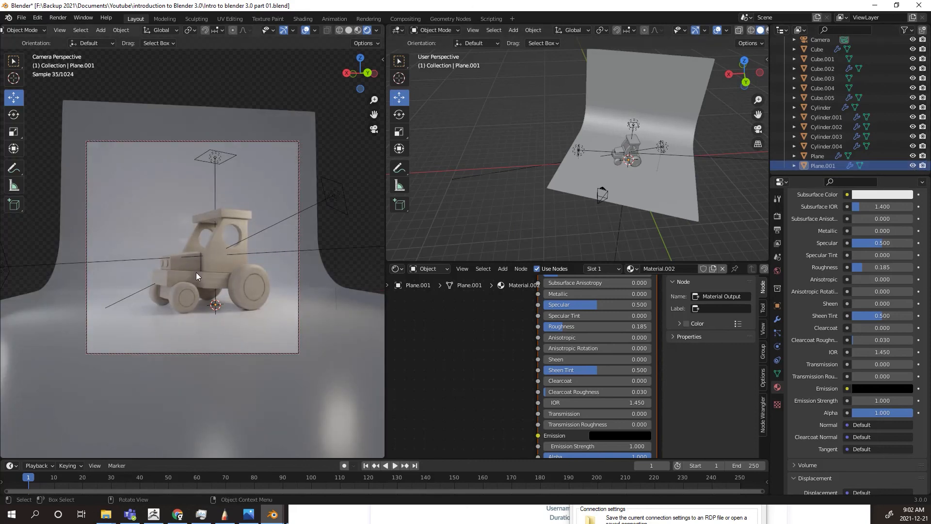
pyautogui.press('F12')
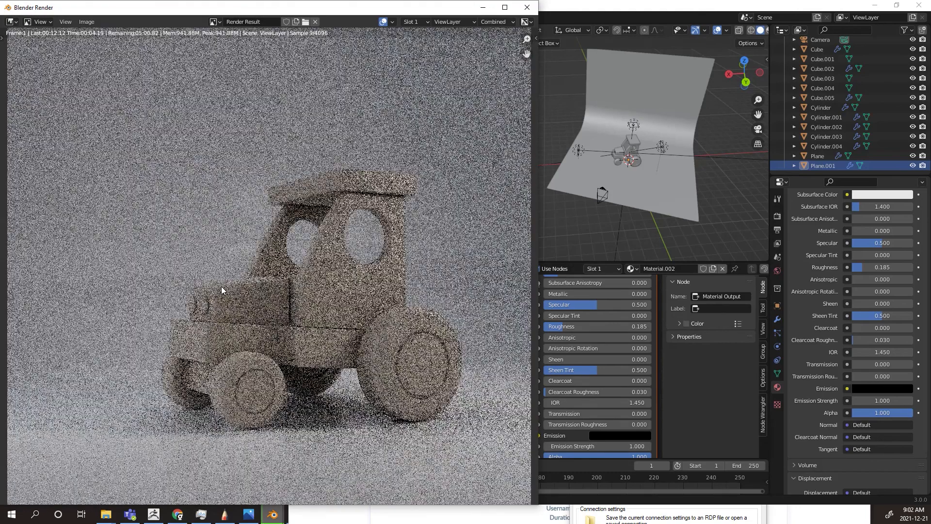
pyautogui.scroll(-1, 221, 290)
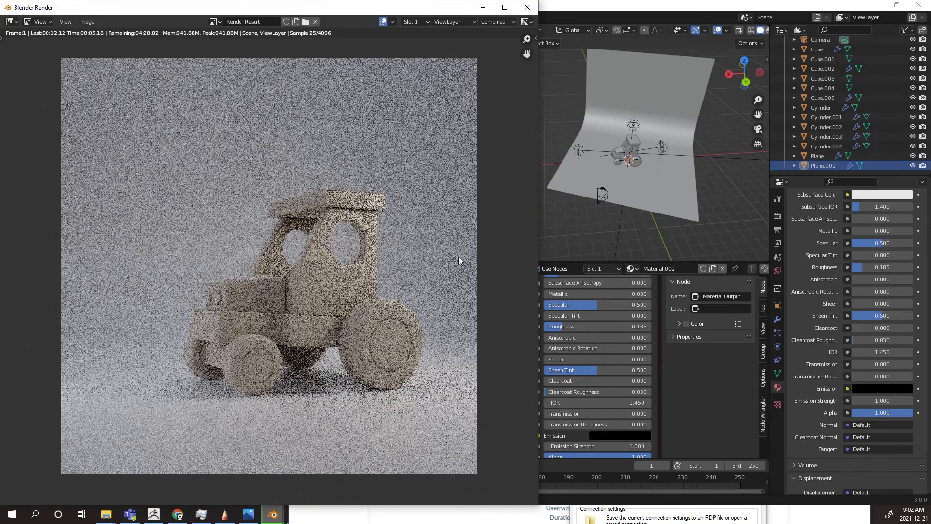